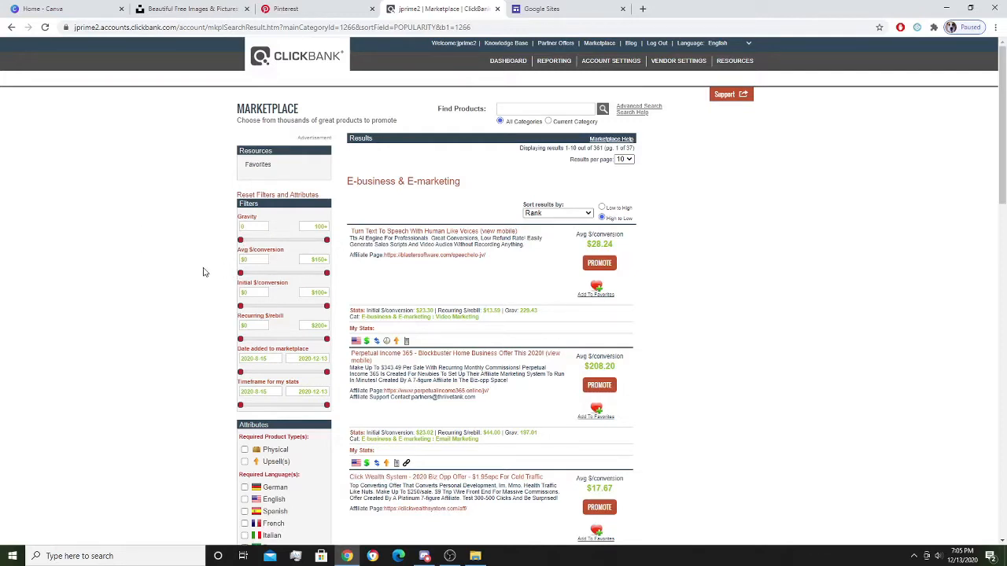
Scroll through the ClickBank E-business & E-marketing listings, then go to the Pinterest profile.
{"action": "scroll", "coordinate": [203, 272], "scroll_direction": "down", "scroll_amount": 2}
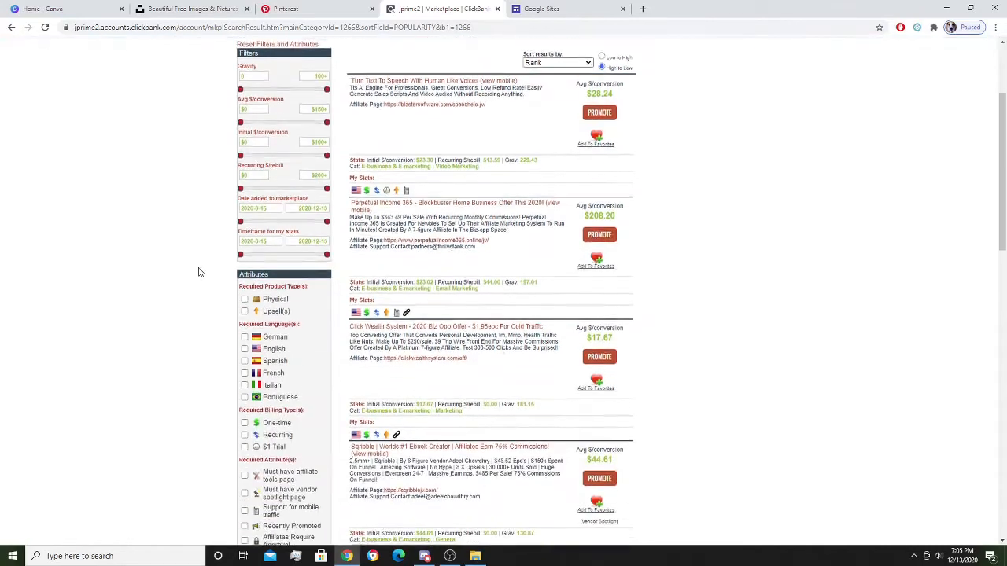
{"action": "scroll", "coordinate": [189, 265], "scroll_direction": "up", "scroll_amount": 2}
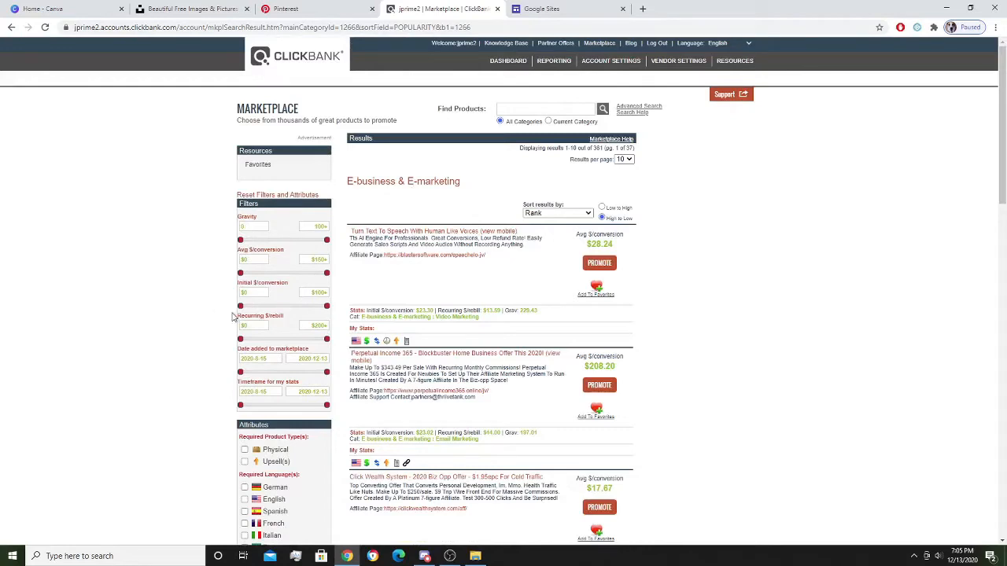
{"action": "scroll", "coordinate": [189, 308], "scroll_direction": "down", "scroll_amount": 2}
{"action": "scroll", "coordinate": [189, 308], "scroll_direction": "down", "scroll_amount": 4}
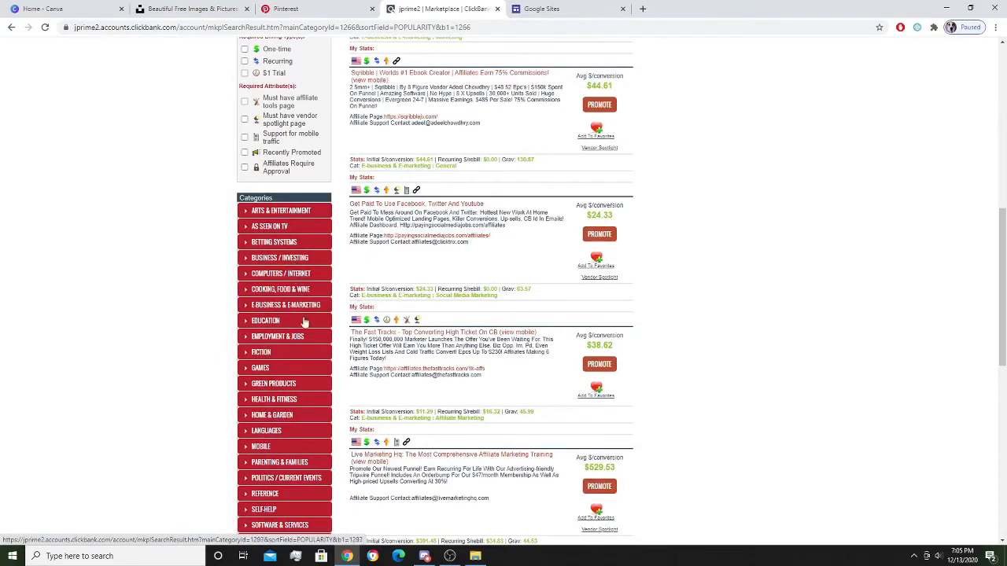
{"action": "scroll", "coordinate": [285, 382], "scroll_direction": "down", "scroll_amount": 1}
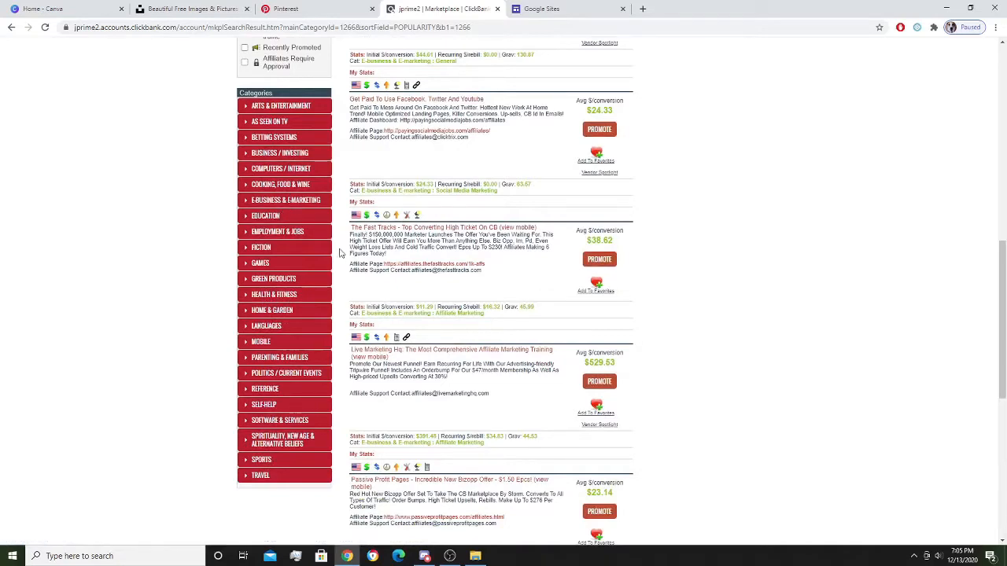
{"action": "scroll", "coordinate": [322, 258], "scroll_direction": "down", "scroll_amount": 5}
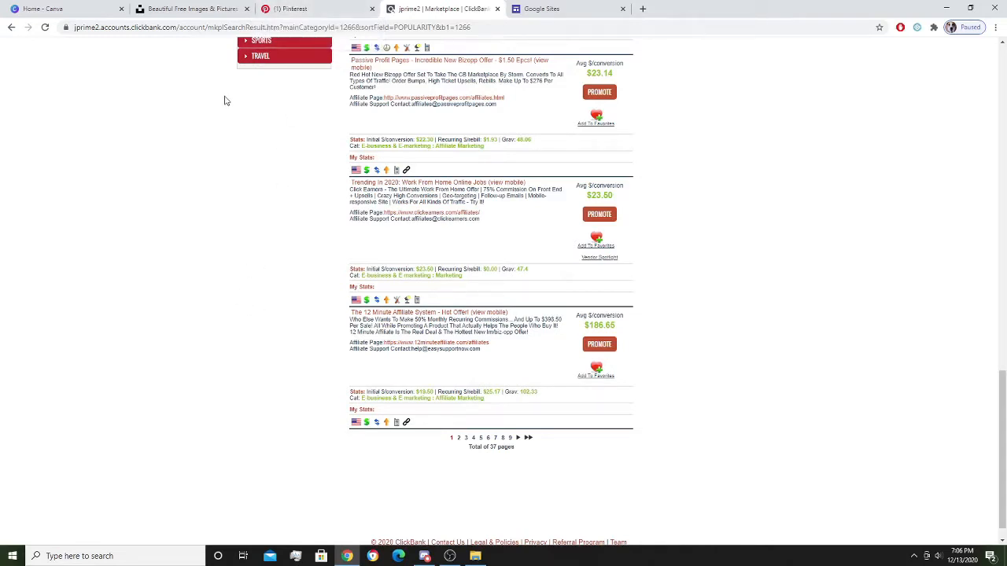
{"action": "left_click", "coordinate": [285, 8]}
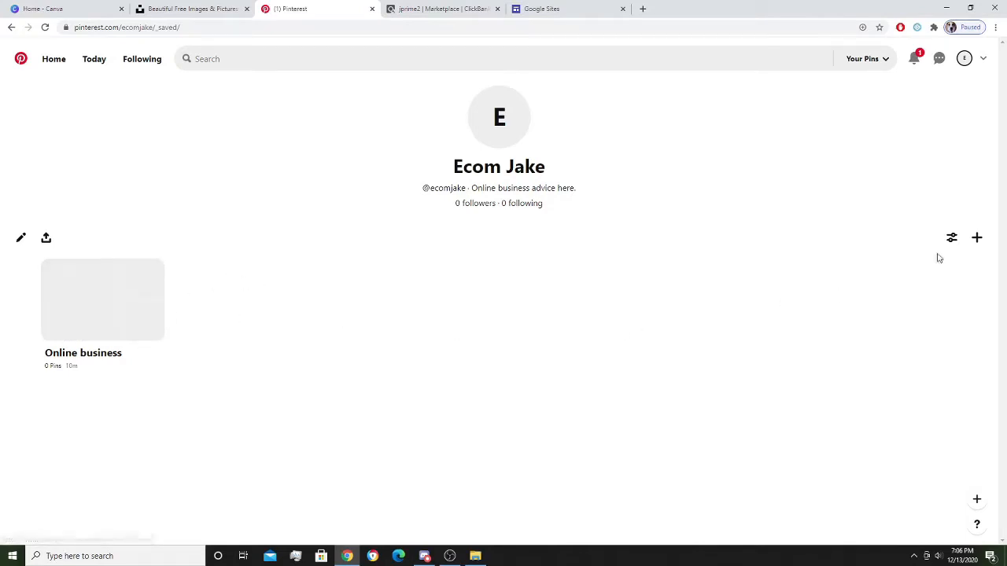
{"action": "left_click", "coordinate": [978, 238]}
{"action": "left_click", "coordinate": [921, 307]}
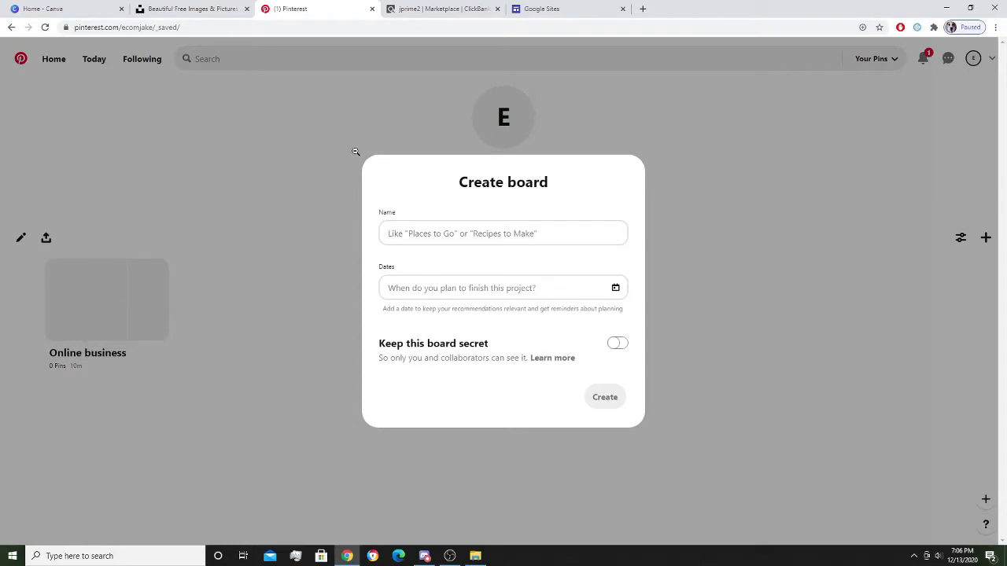
{"action": "left_click", "coordinate": [317, 137]}
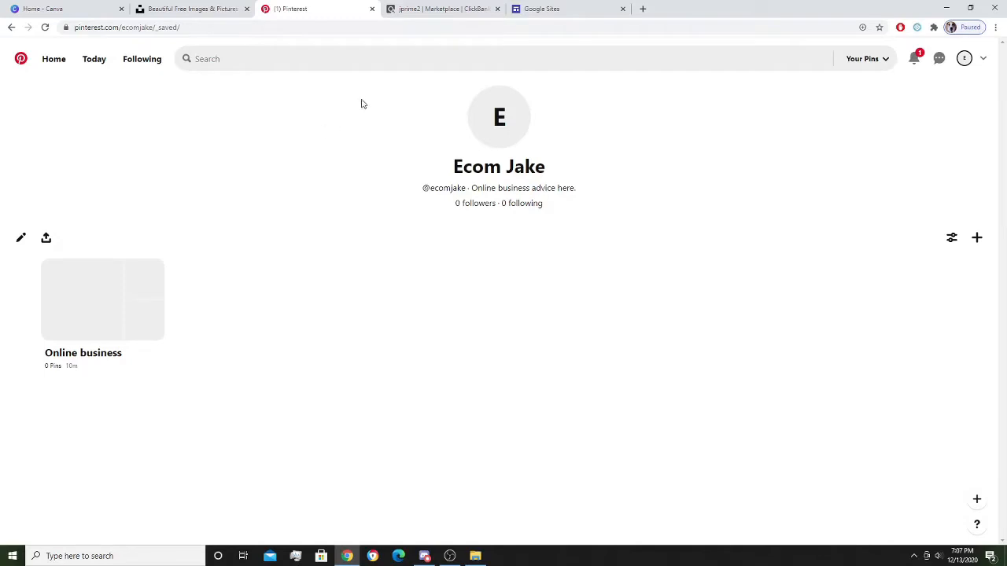
{"action": "left_click", "coordinate": [434, 9]}
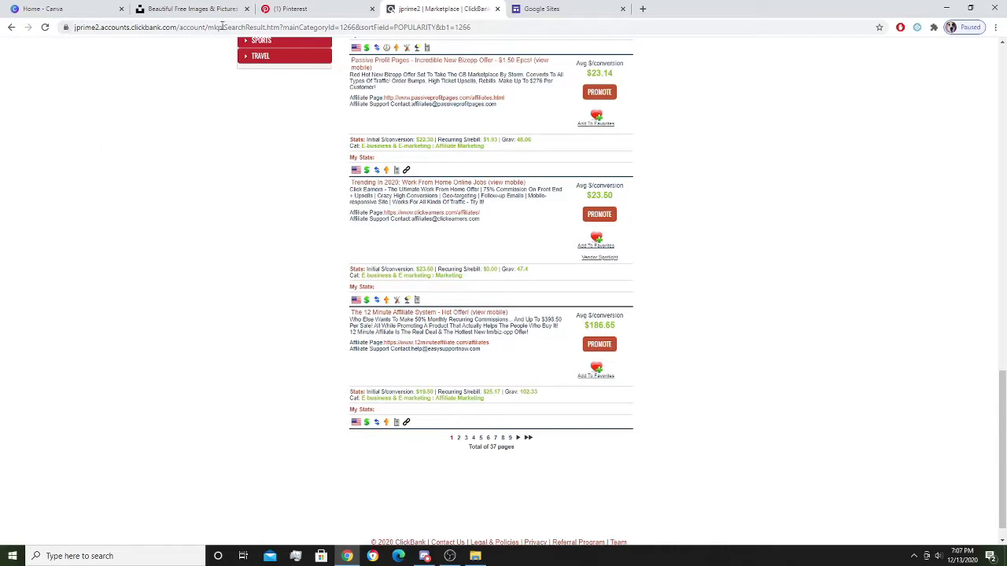
{"action": "left_click", "coordinate": [281, 6]}
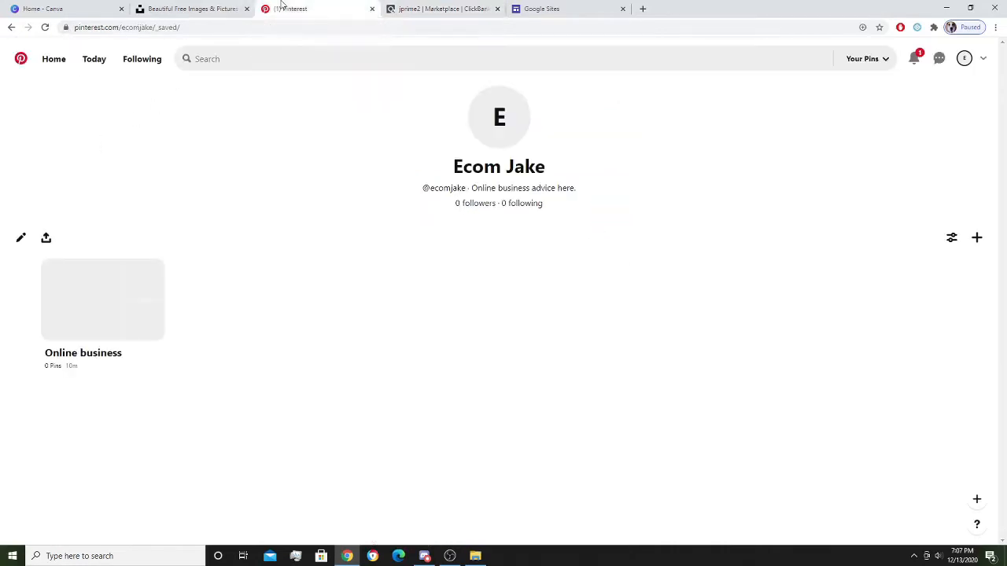
Search Pinterest for 'affiliate' to review suggested ideas, then return to the Canva home page.
{"action": "left_click", "coordinate": [277, 59]}
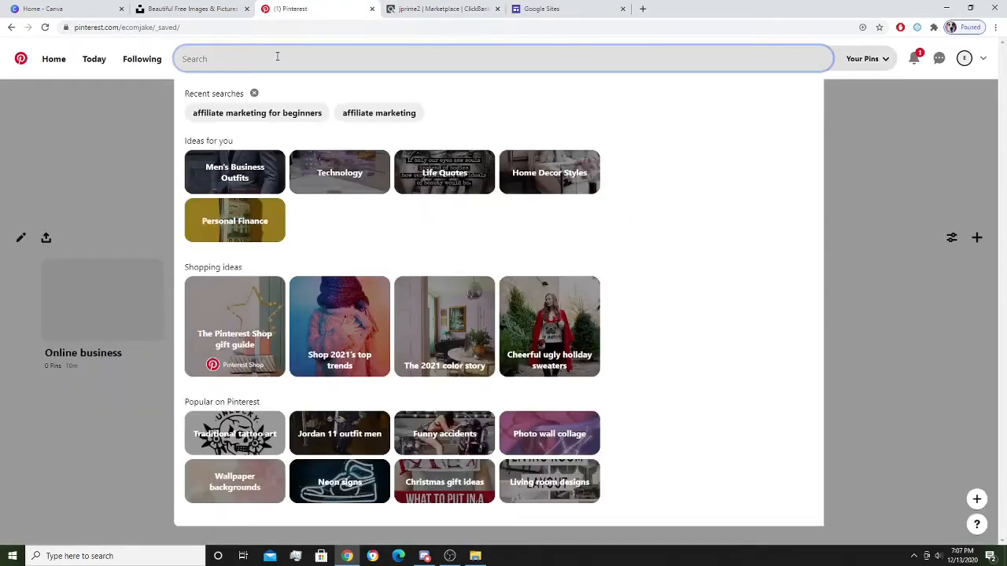
{"action": "type", "text": "affiliate"}
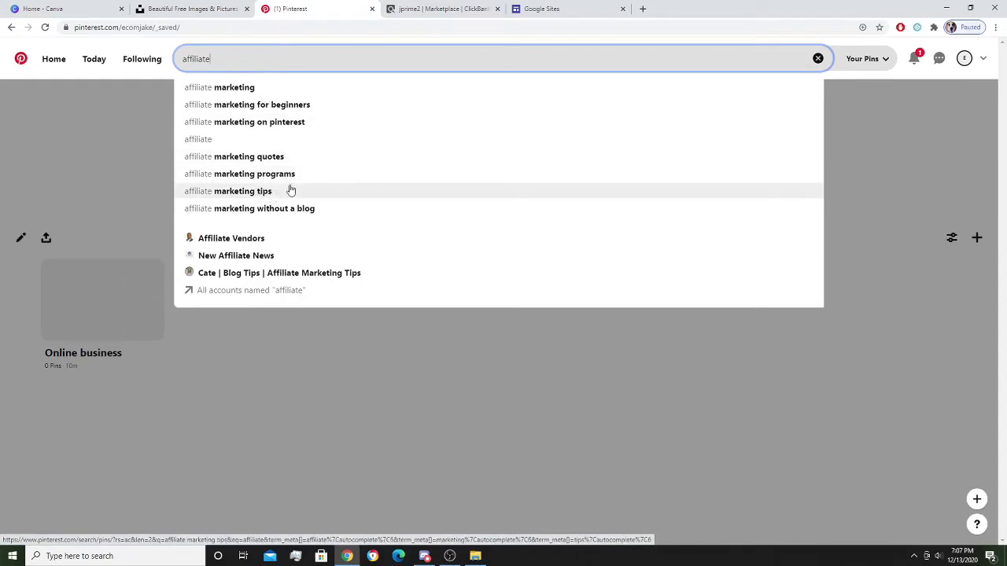
{"action": "left_click", "coordinate": [134, 134]}
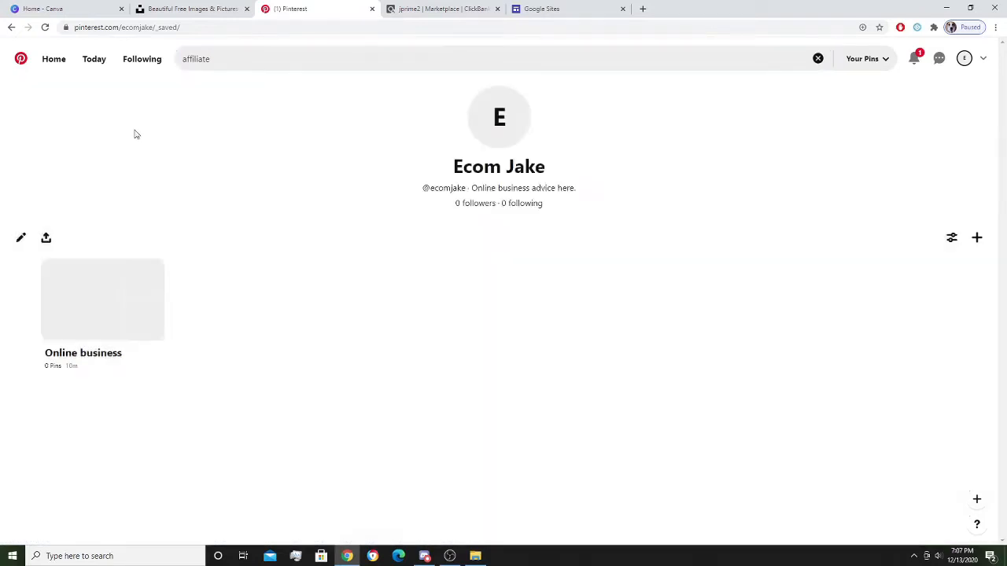
{"action": "left_click", "coordinate": [45, 9]}
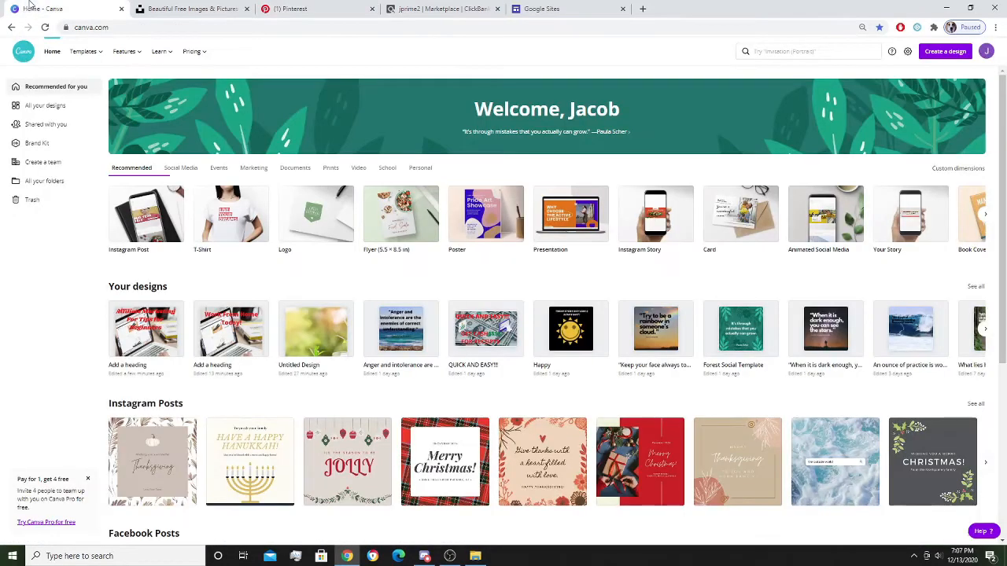
Create a blank Pinterest Pin design from the recent 'pinterest pin' search.
{"action": "left_click", "coordinate": [798, 51]}
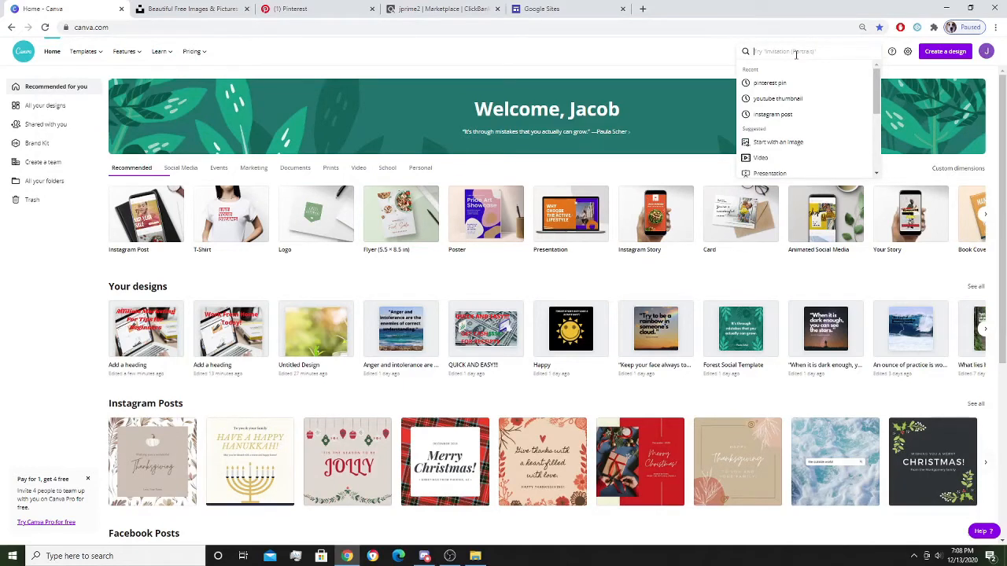
{"action": "left_click", "coordinate": [769, 83]}
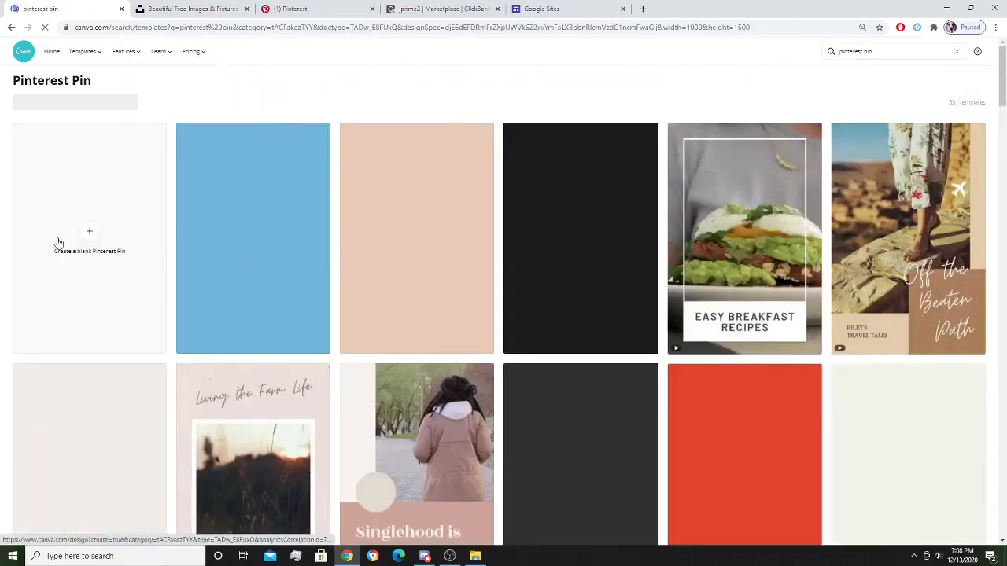
{"action": "left_click", "coordinate": [86, 249]}
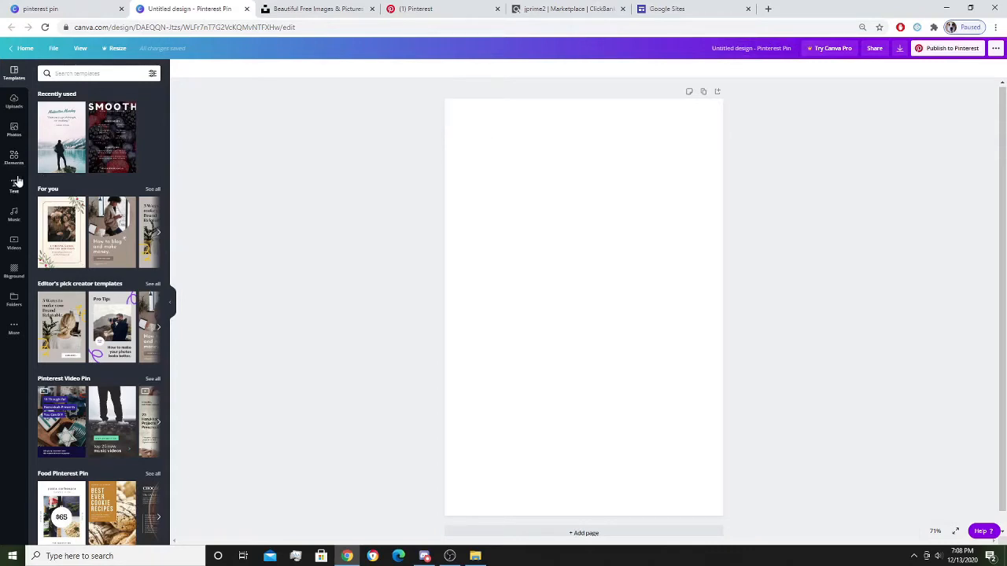
{"action": "left_click", "coordinate": [14, 130]}
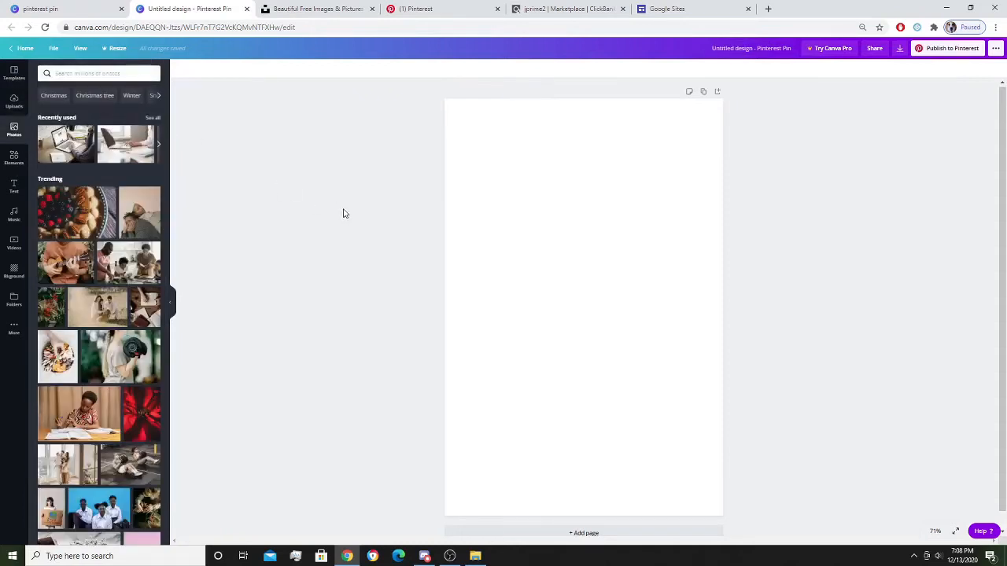
Add the 'working on computer' laptop photo and stretch it to the page's bottom, left and right edges.
{"action": "left_click", "coordinate": [118, 74]}
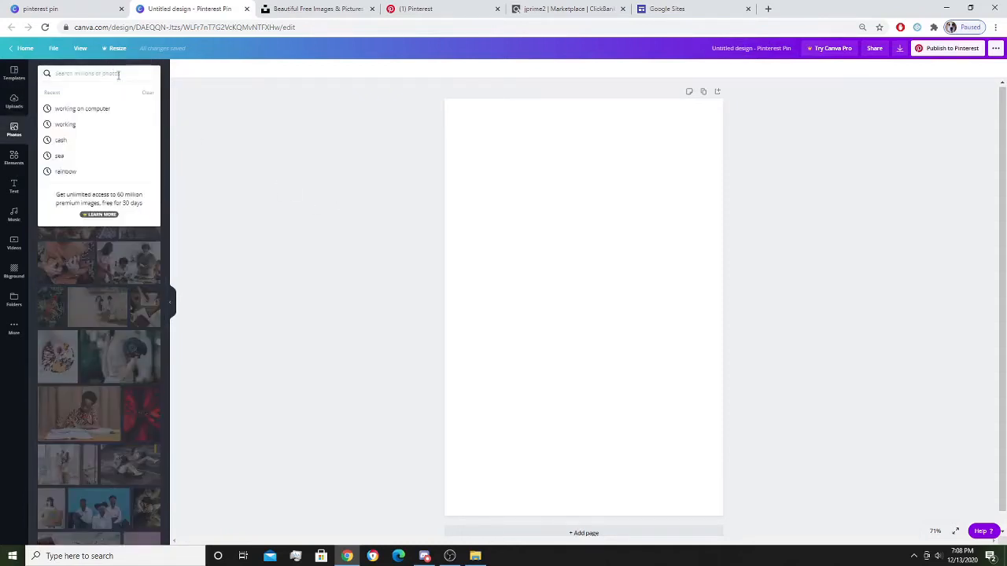
{"action": "left_click", "coordinate": [96, 109]}
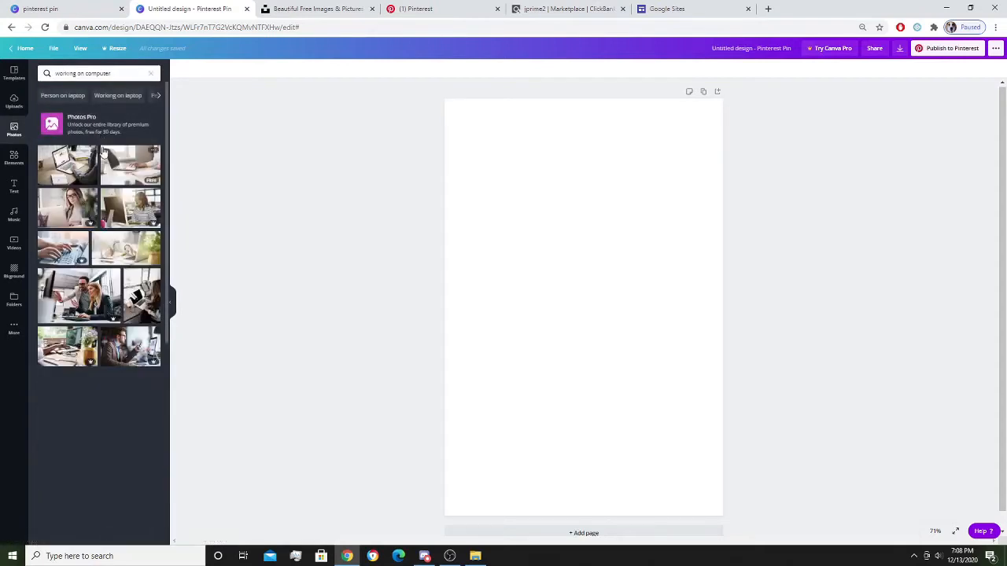
{"action": "left_click", "coordinate": [66, 161]}
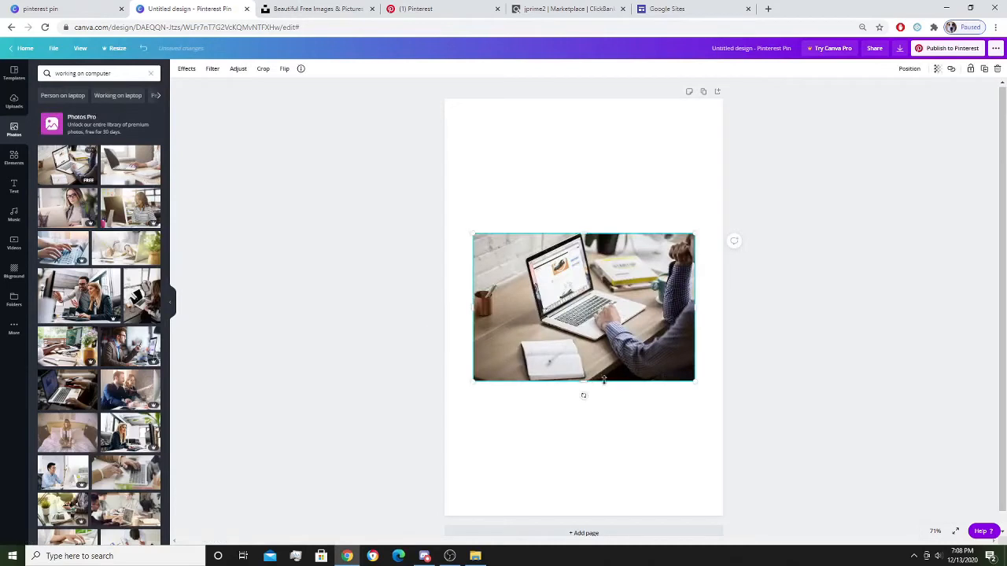
{"action": "left_click_drag", "start_coordinate": [559, 447], "coordinate": [571, 523]}
{"action": "left_click_drag", "start_coordinate": [471, 367], "coordinate": [444, 370]}
{"action": "left_click_drag", "start_coordinate": [690, 339], "coordinate": [742, 349]}
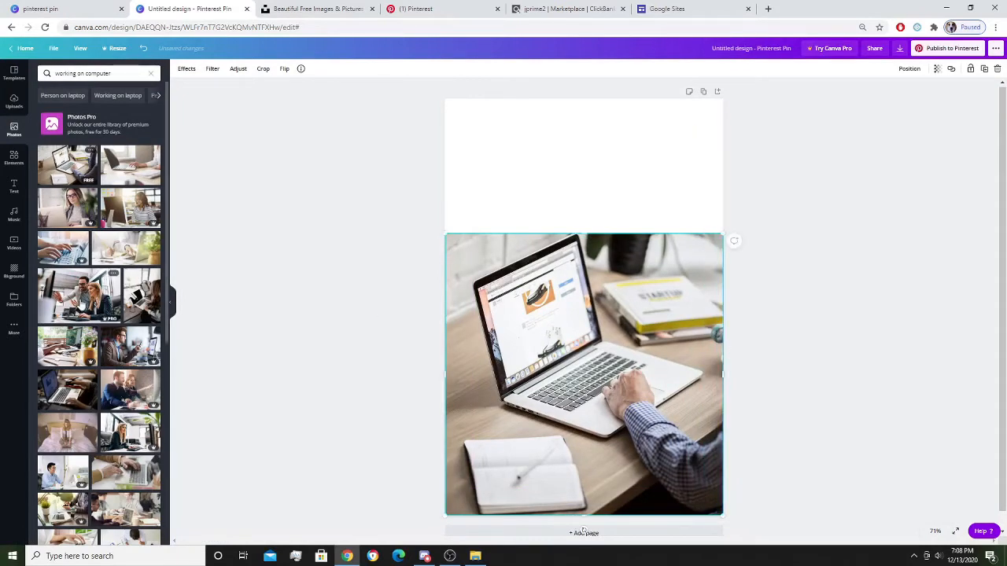
Delete the stray man-and-woman office photo and extend the laptop photo to the page top.
{"action": "left_click_drag", "start_coordinate": [79, 299], "coordinate": [574, 205]}
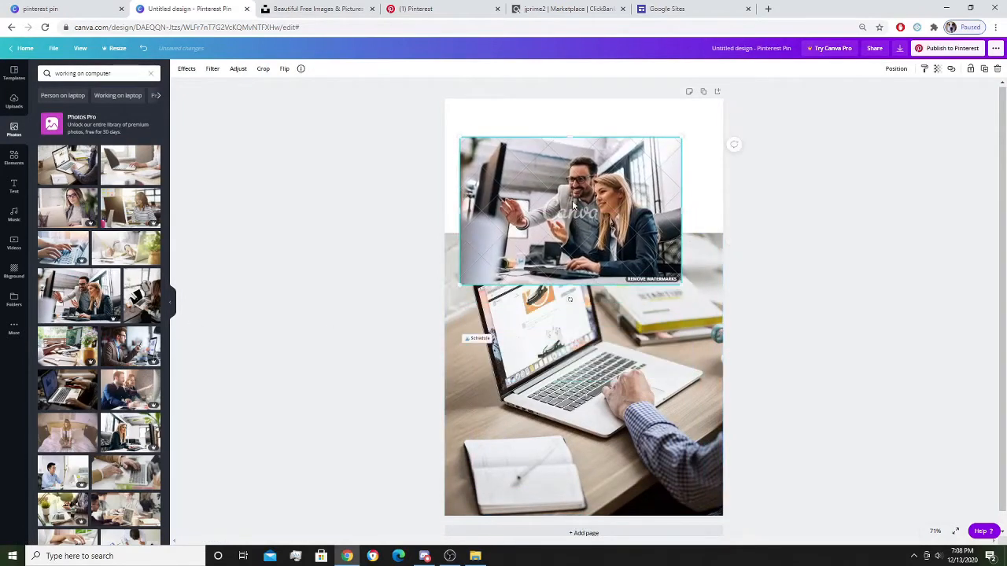
{"action": "key", "text": "Delete"}
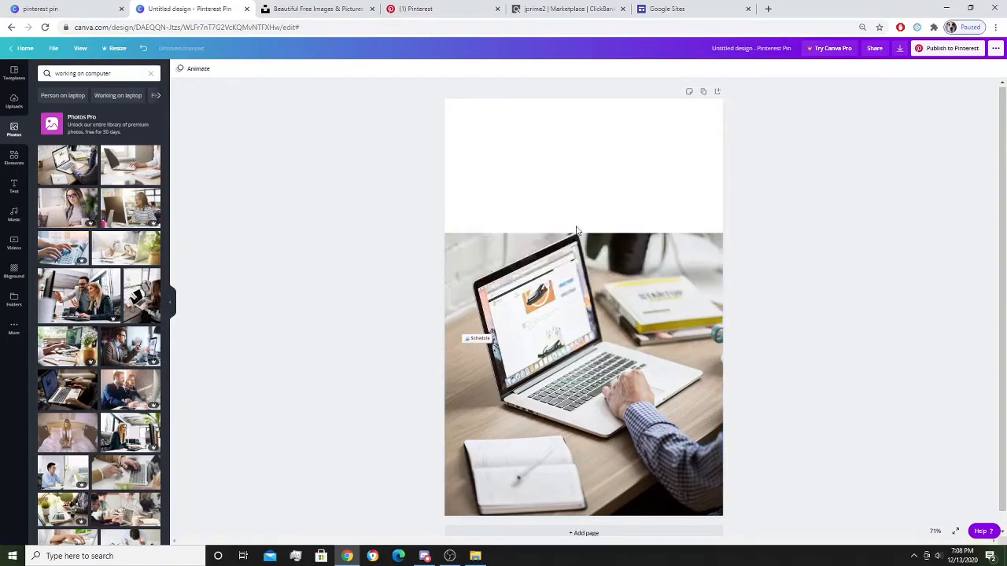
{"action": "left_click", "coordinate": [584, 234]}
{"action": "left_click_drag", "start_coordinate": [584, 234], "coordinate": [589, 113]}
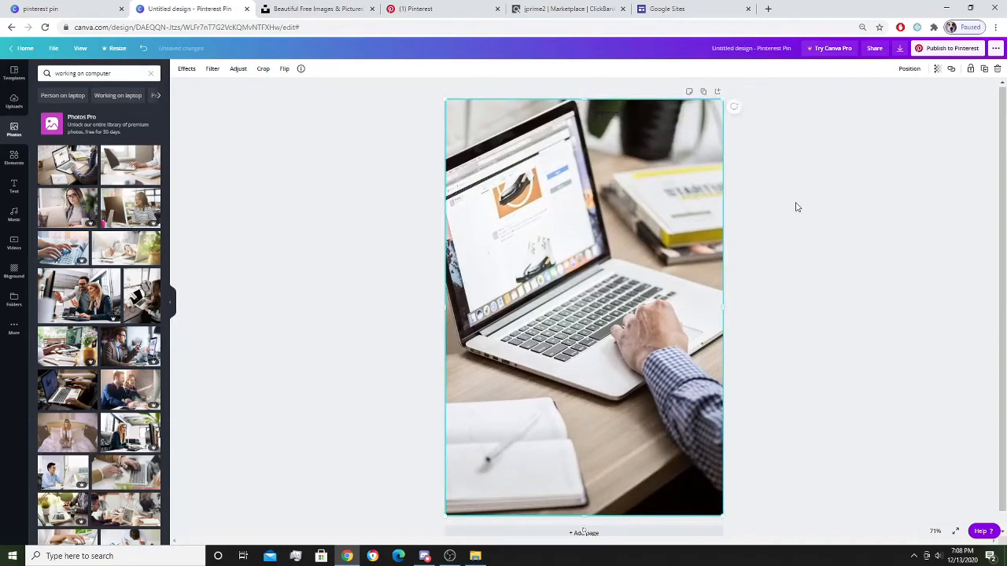
{"action": "left_click", "coordinate": [15, 187]}
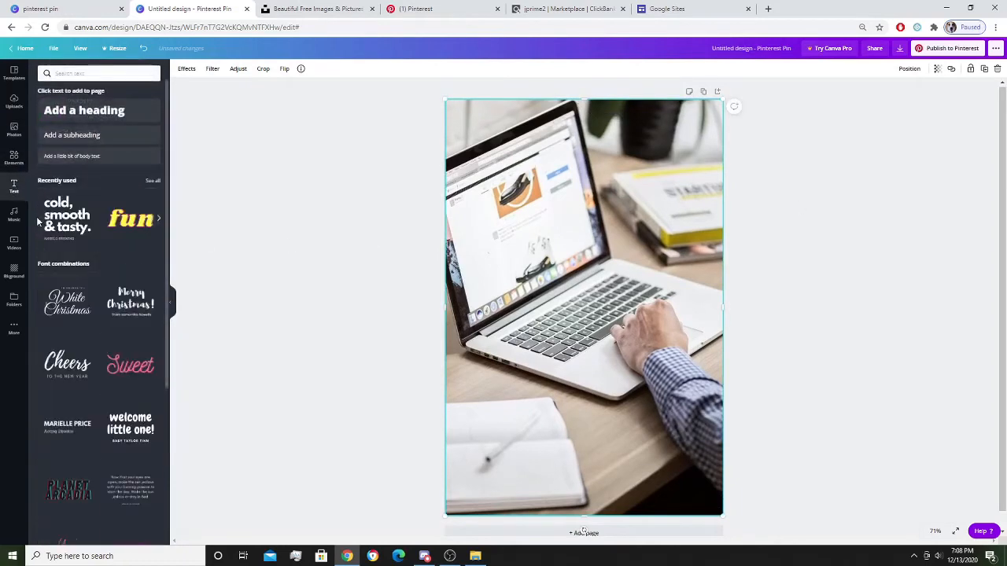
Add a heading text box and check Pinterest's search suggestions for 'affiliate'.
{"action": "left_click", "coordinate": [126, 111]}
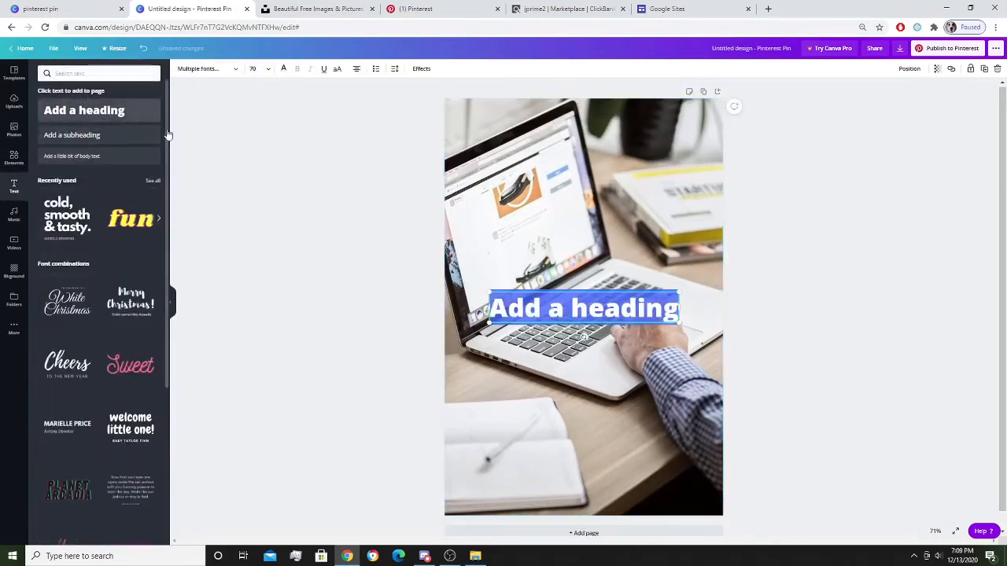
{"action": "left_click", "coordinate": [423, 9]}
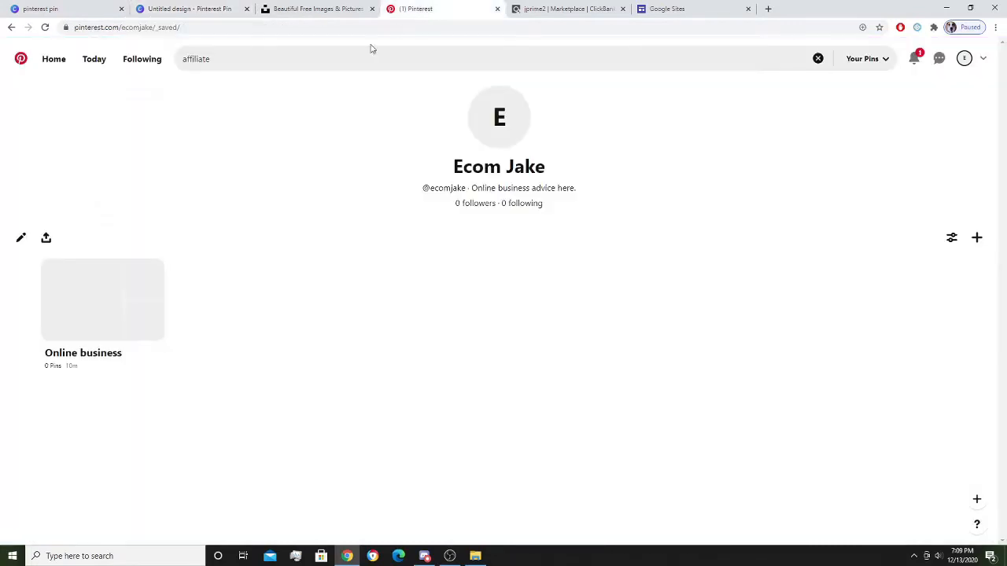
{"action": "left_click", "coordinate": [348, 59]}
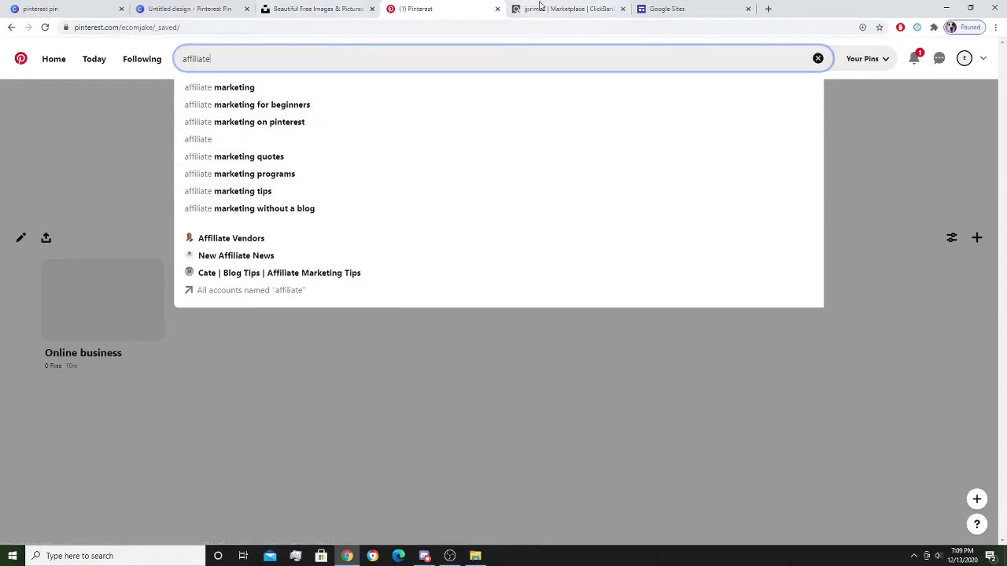
{"action": "left_click", "coordinate": [220, 9]}
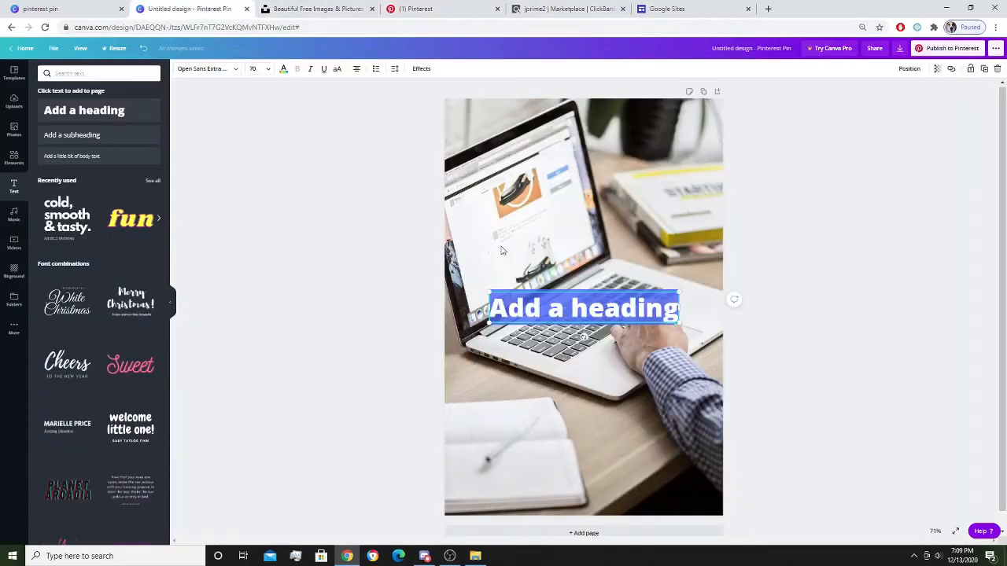
Type the heading 'Affiliate Marketing For Beginners', fixing typos along the way.
{"action": "type", "text": "Aff"}
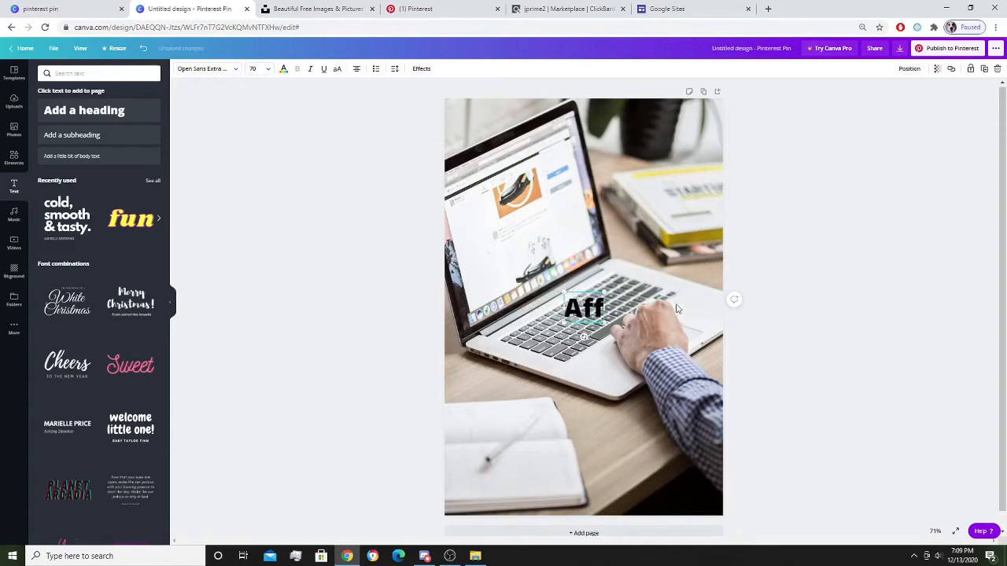
{"action": "type", "text": "iliate m"}
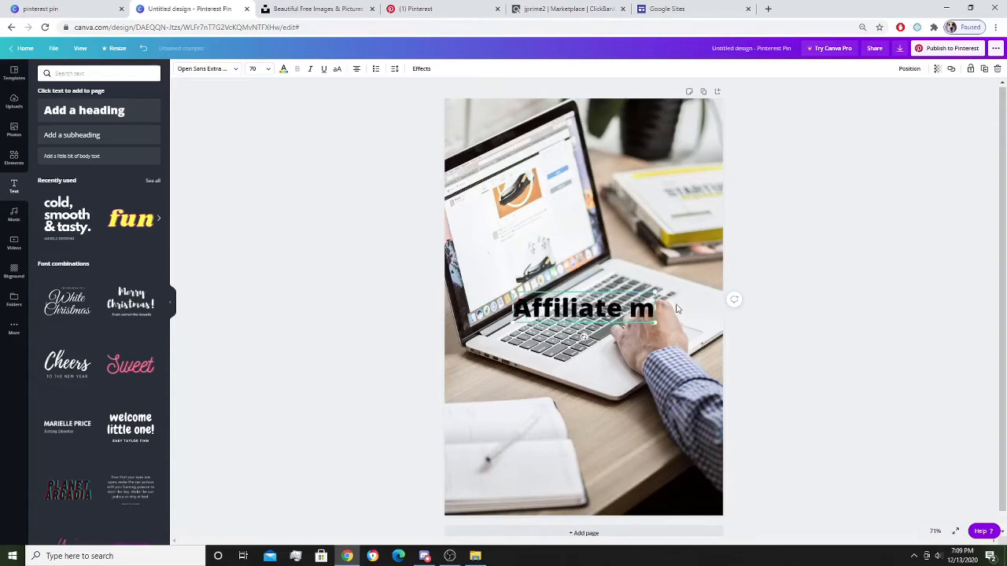
{"action": "type", "text": "arkt"}
{"action": "key", "text": "BackSpace"}
{"action": "key", "text": "BackSpace"}
{"action": "key", "text": "BackSpace"}
{"action": "key", "text": "BackSpace"}
{"action": "key", "text": "BackSpace"}
{"action": "type", "text": "MJ"}
{"action": "key", "text": "BackSpace"}
{"action": "type", "text": "arketing FG"}
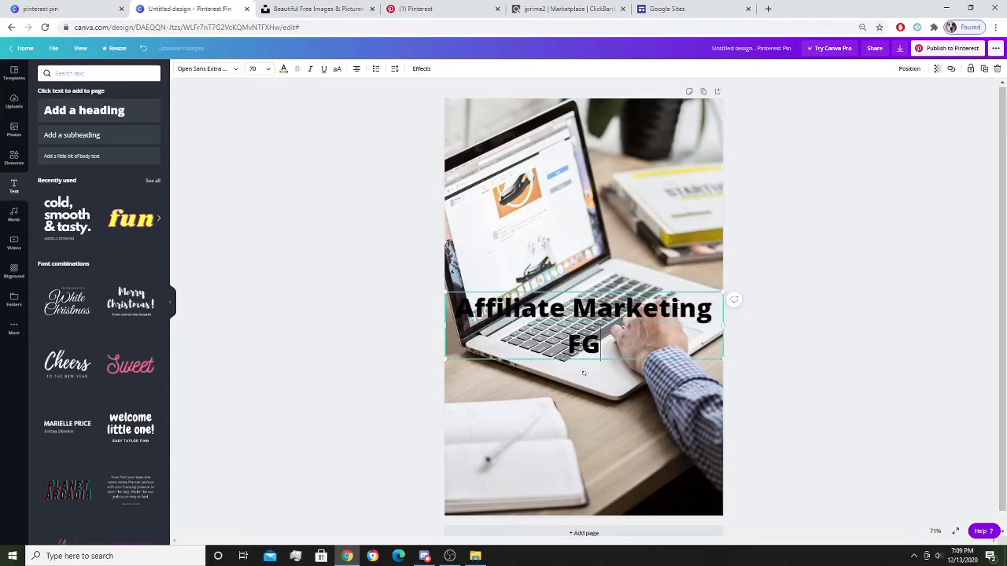
{"action": "key", "text": "BackSpace"}
{"action": "type", "text": "or"}
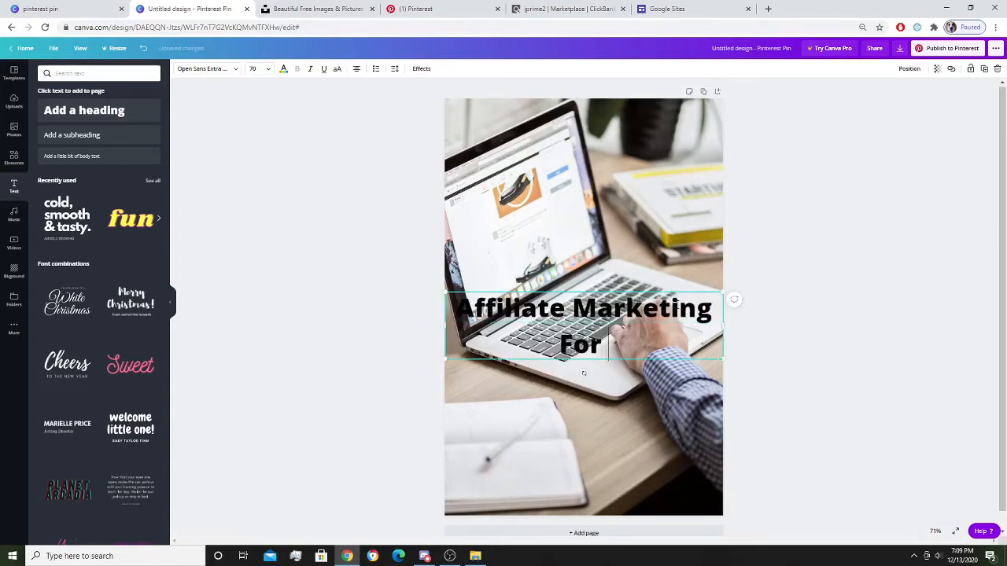
{"action": "type", "text": " beginners"}
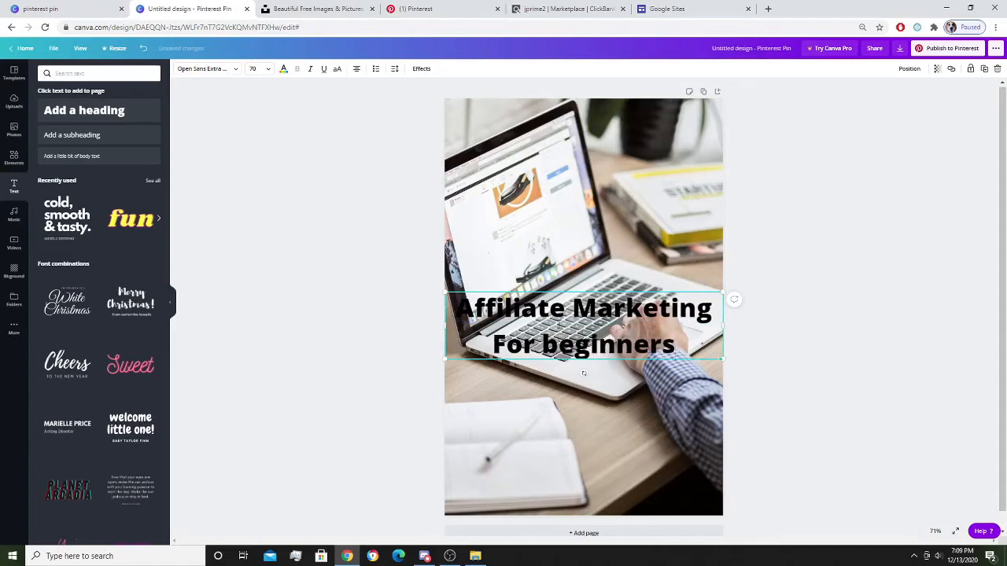
{"action": "key", "text": "ctrl+shift+Left"}
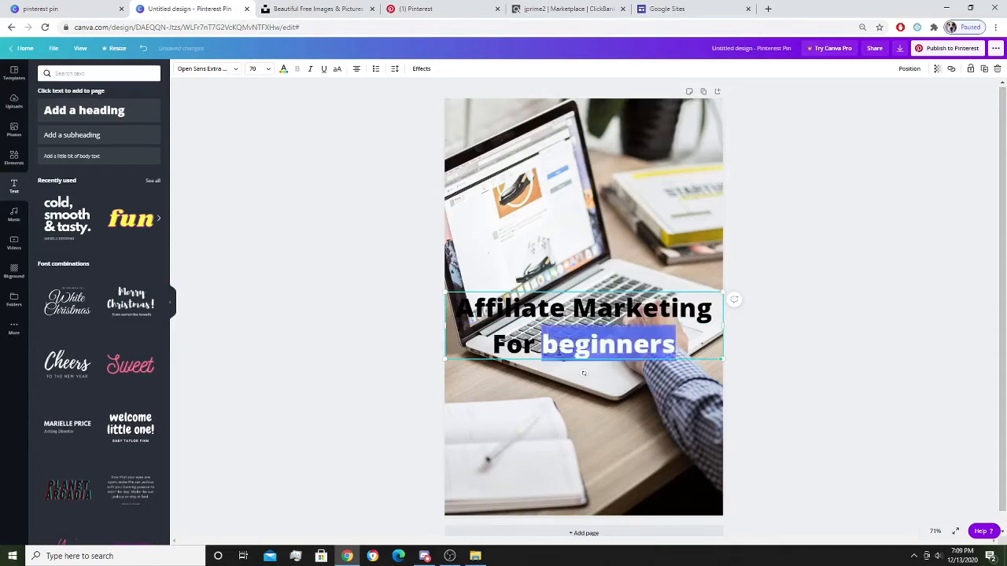
{"action": "key", "text": "Left"}
{"action": "key", "text": "Delete"}
{"action": "type", "text": "B"}
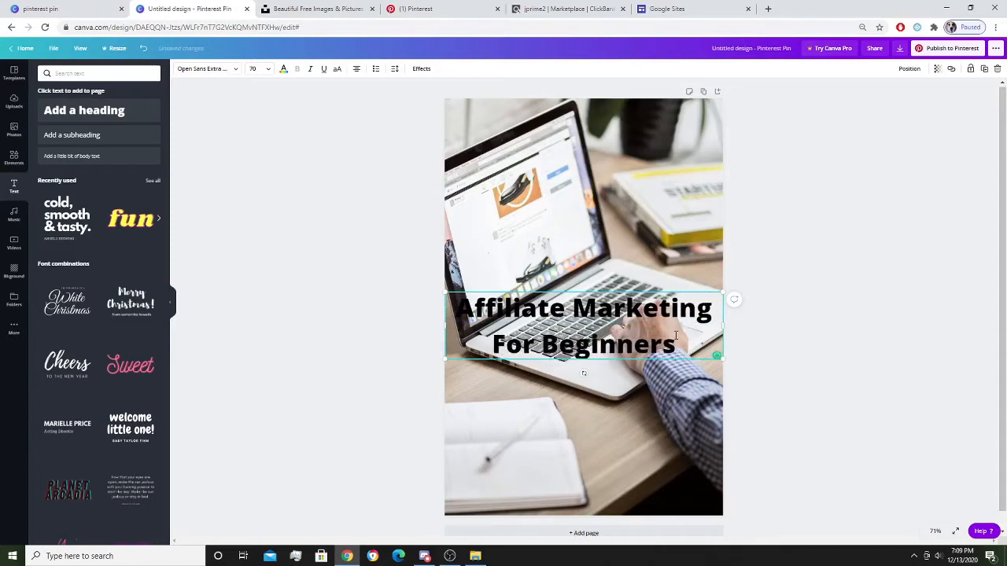
Recheck Pinterest suggestions, insert 'Tips' into the heading, and move it to the pin's top.
{"action": "left_click", "coordinate": [413, 9]}
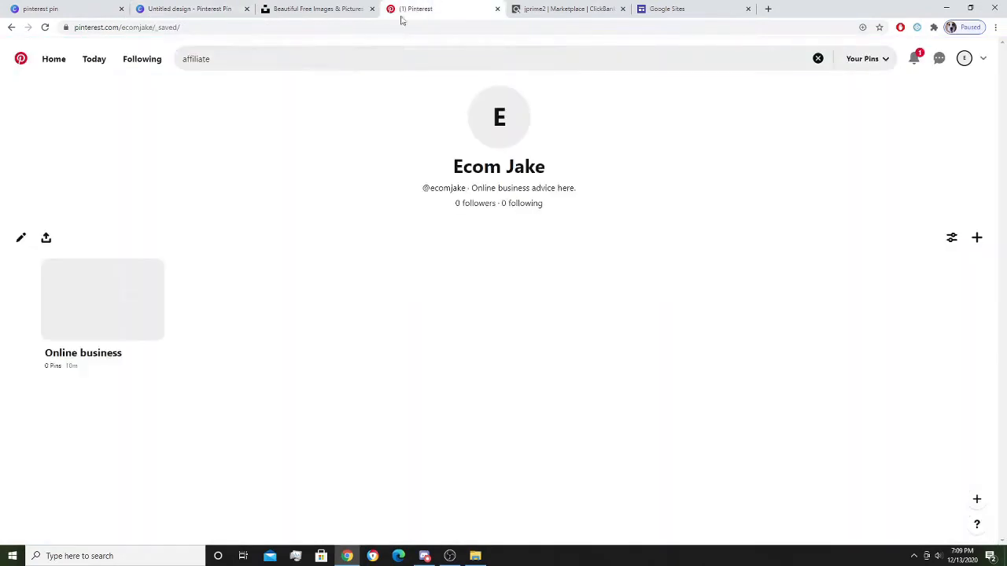
{"action": "left_click", "coordinate": [344, 63]}
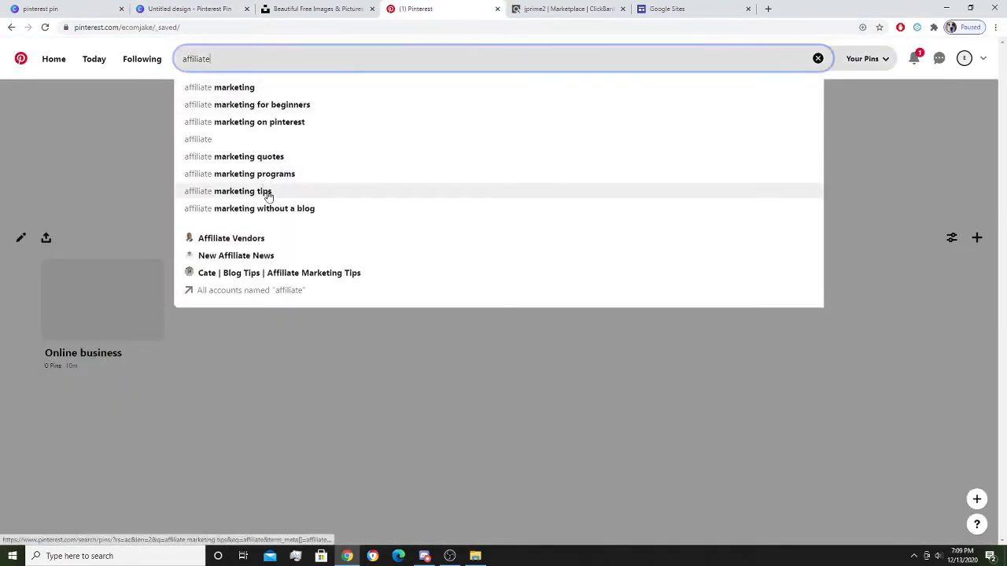
{"action": "left_click", "coordinate": [179, 6]}
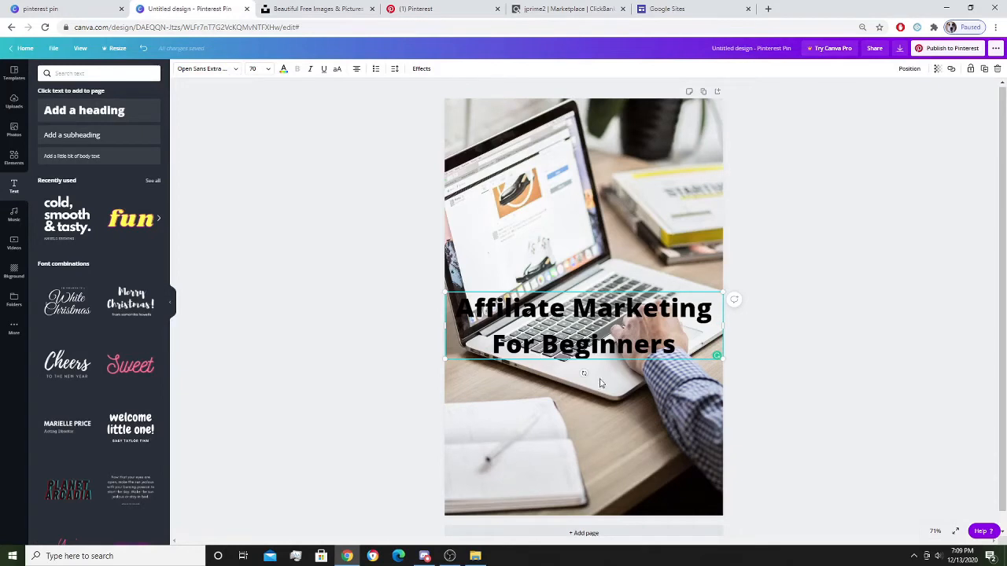
{"action": "type", "text": "T"}
{"action": "key", "text": "BackSpace"}
{"action": "type", "text": "Tips"}
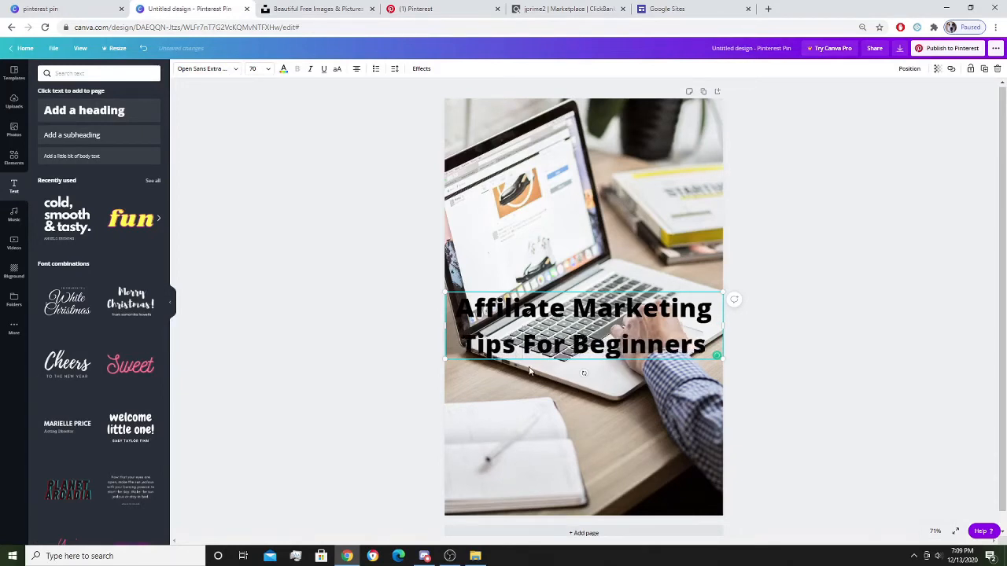
{"action": "left_click_drag", "start_coordinate": [630, 333], "coordinate": [631, 147]}
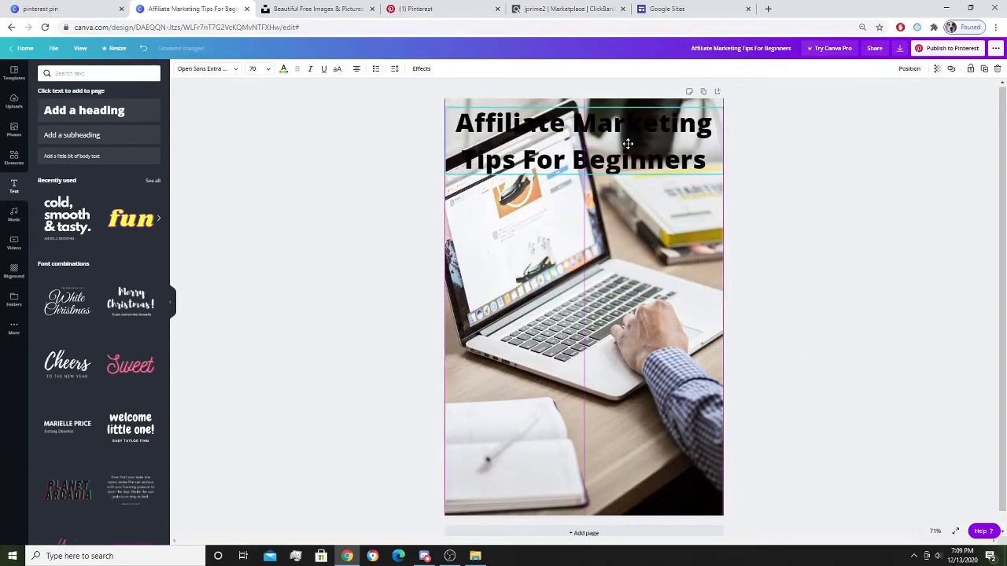
{"action": "double_click", "coordinate": [631, 148]}
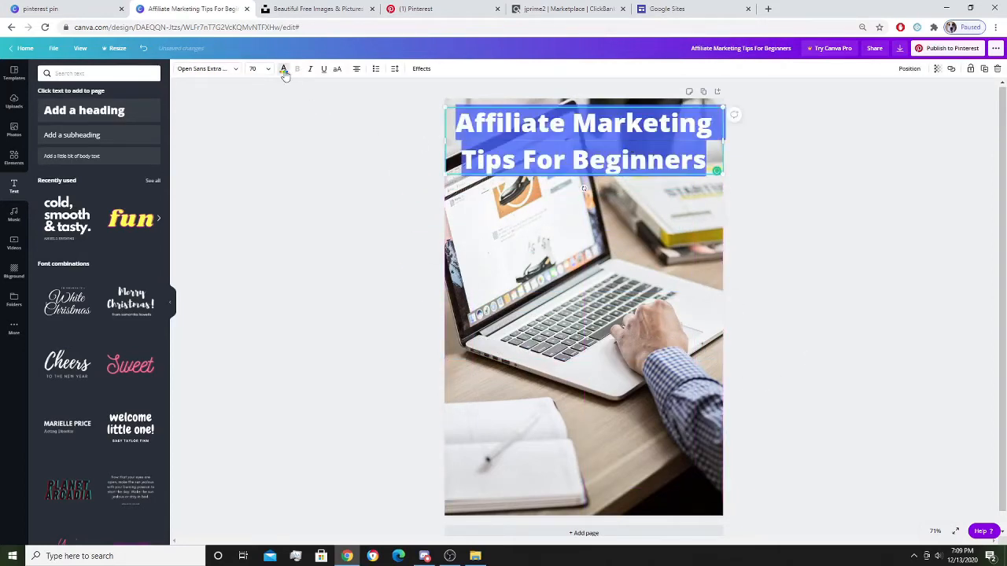
Make the title text red.
{"action": "left_click", "coordinate": [283, 68]}
{"action": "left_click", "coordinate": [368, 202]}
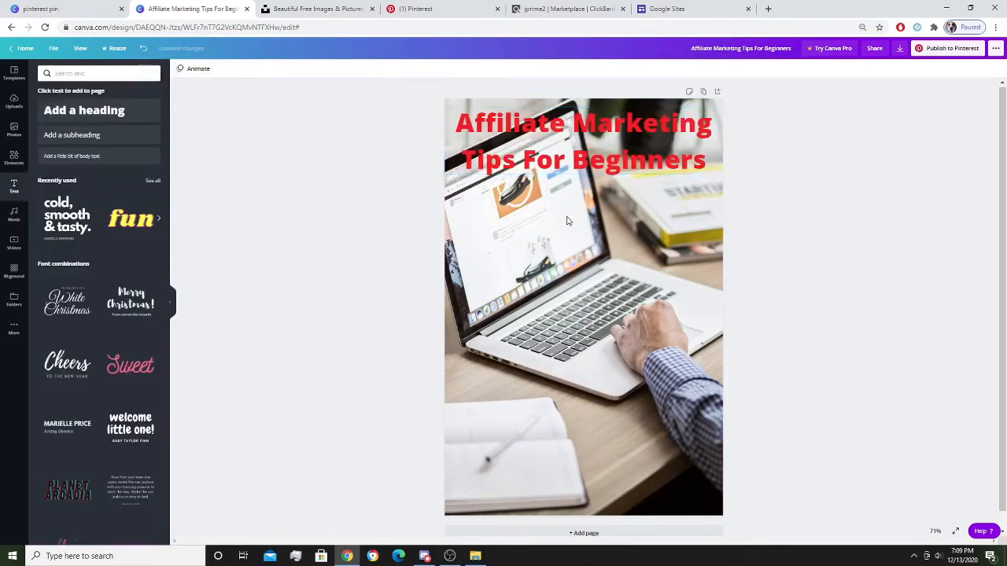
{"action": "left_click", "coordinate": [619, 136]}
{"action": "double_click", "coordinate": [620, 136]}
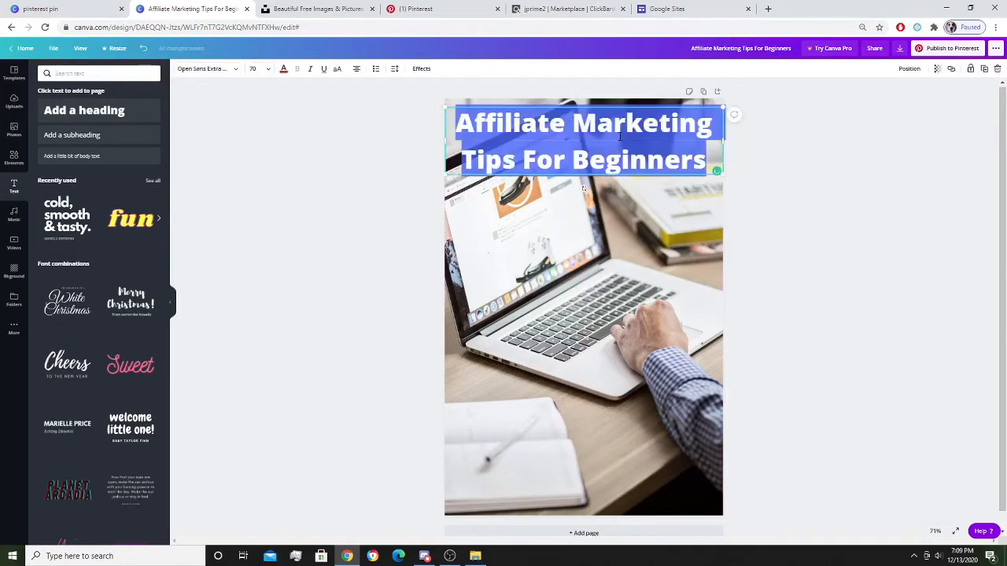
Set the whole title in League Spartan after trying Shrikhand.
{"action": "left_click", "coordinate": [234, 70]}
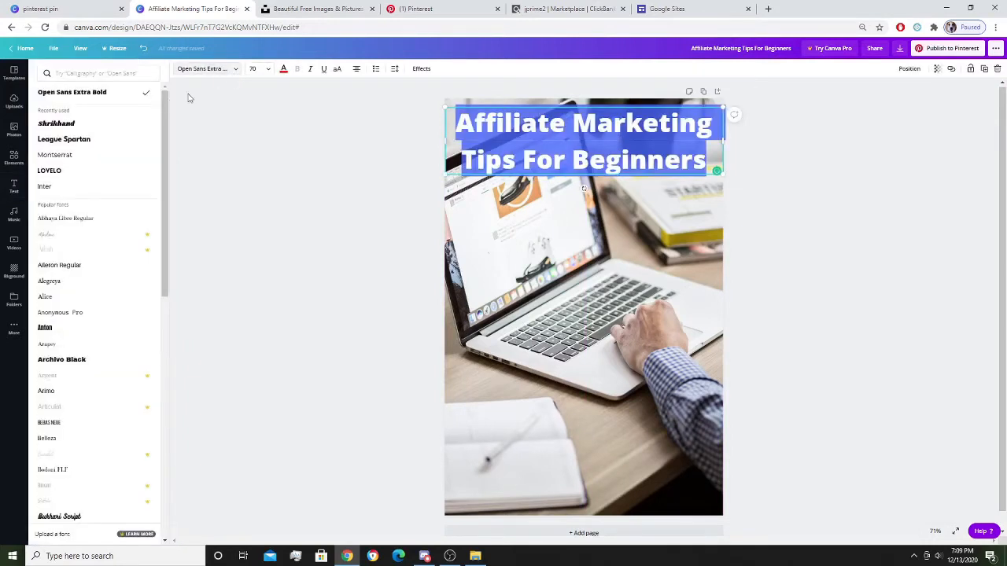
{"action": "left_click", "coordinate": [87, 130]}
{"action": "left_click", "coordinate": [273, 198]}
{"action": "left_click", "coordinate": [511, 175]}
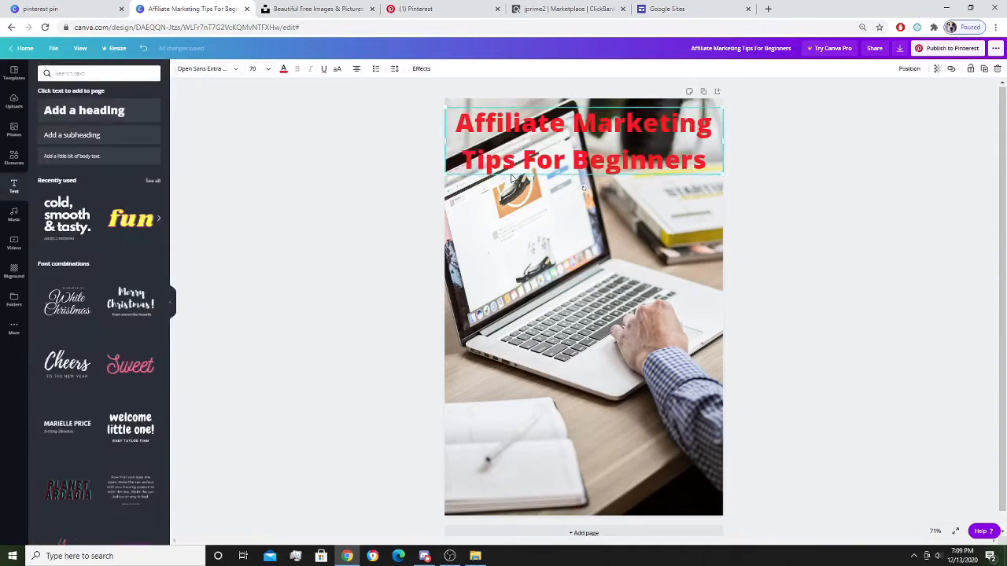
{"action": "left_click", "coordinate": [510, 175]}
{"action": "key", "text": "ctrl+a"}
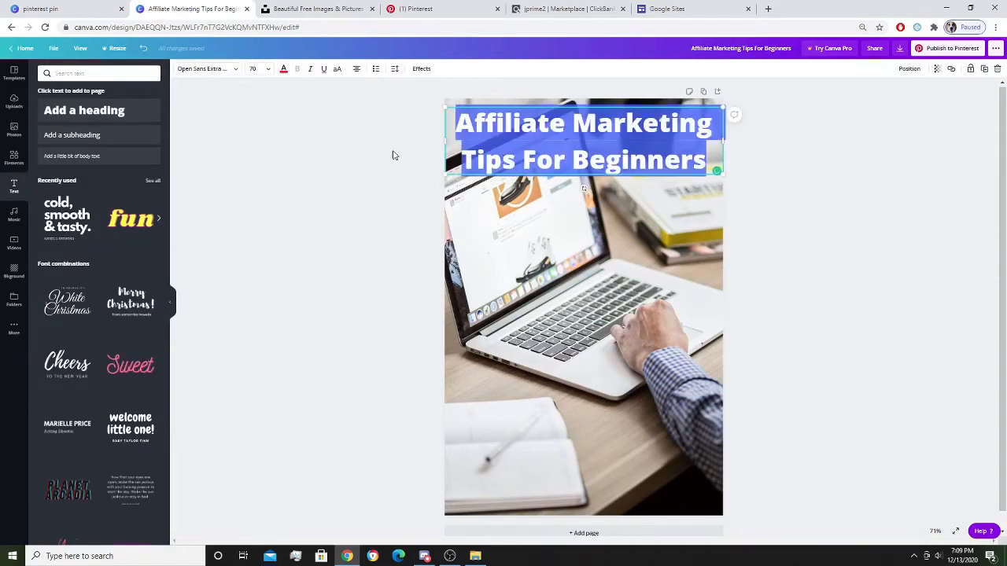
{"action": "left_click", "coordinate": [229, 74]}
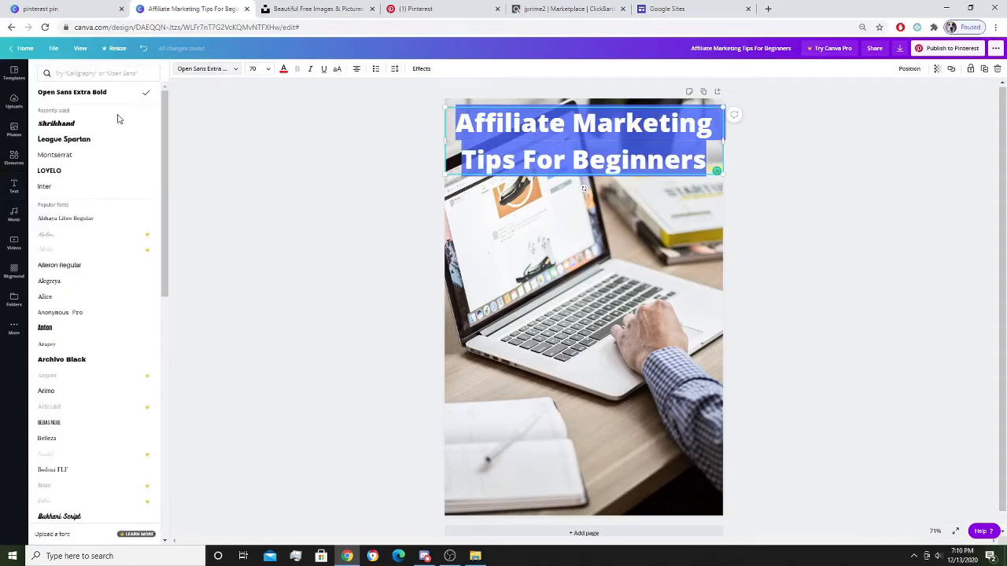
{"action": "left_click", "coordinate": [89, 147]}
{"action": "left_click", "coordinate": [320, 178]}
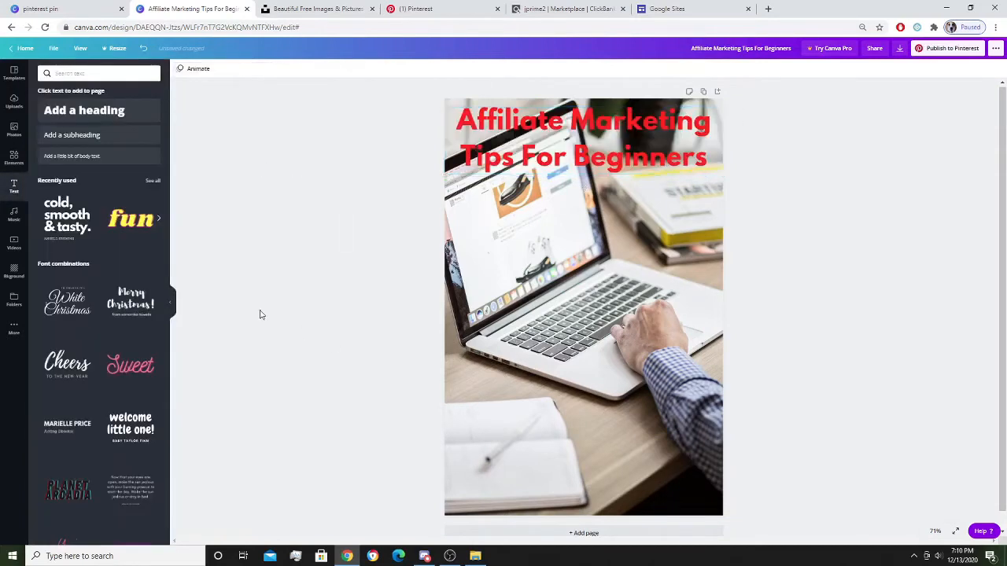
Add a new heading text box over the laptop photo and give it red text.
{"action": "left_click", "coordinate": [94, 135]}
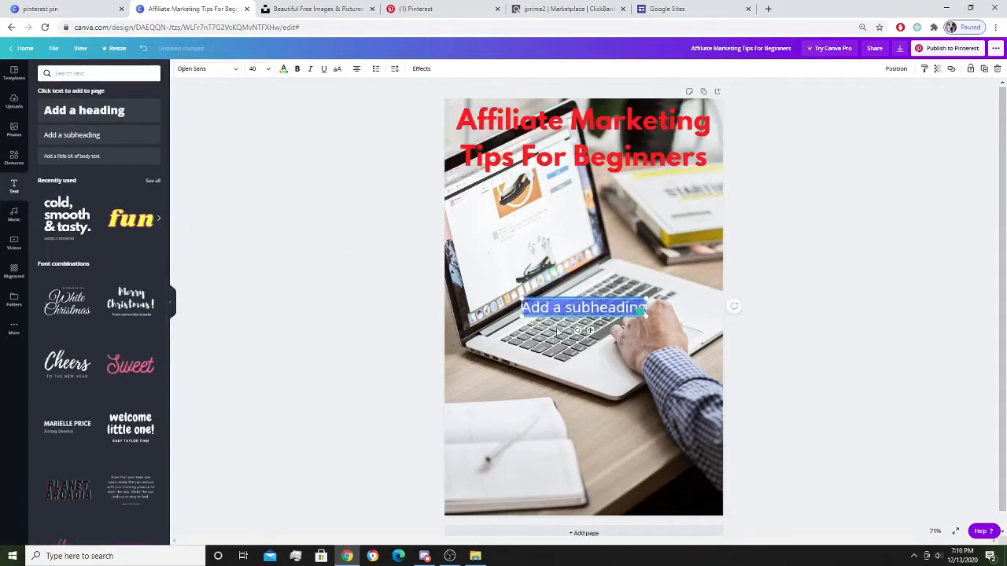
{"action": "key", "text": "BackSpace"}
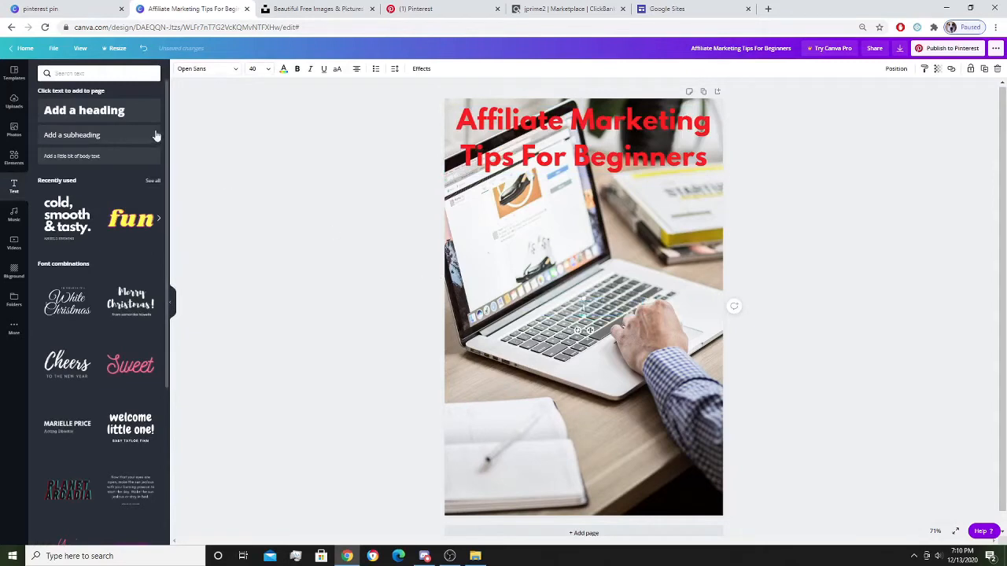
{"action": "double_click", "coordinate": [117, 112]}
{"action": "key", "text": "Delete"}
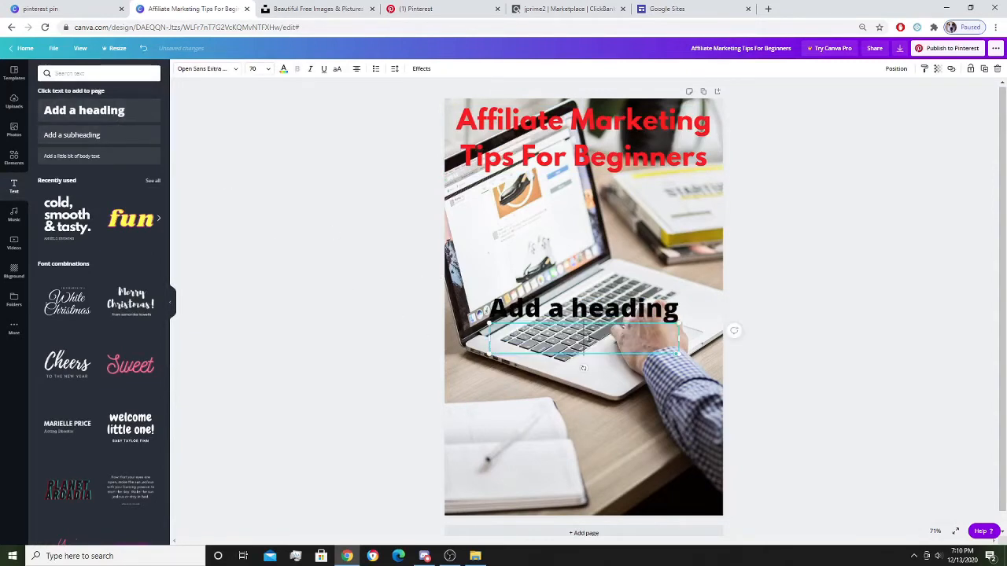
{"action": "double_click", "coordinate": [557, 309]}
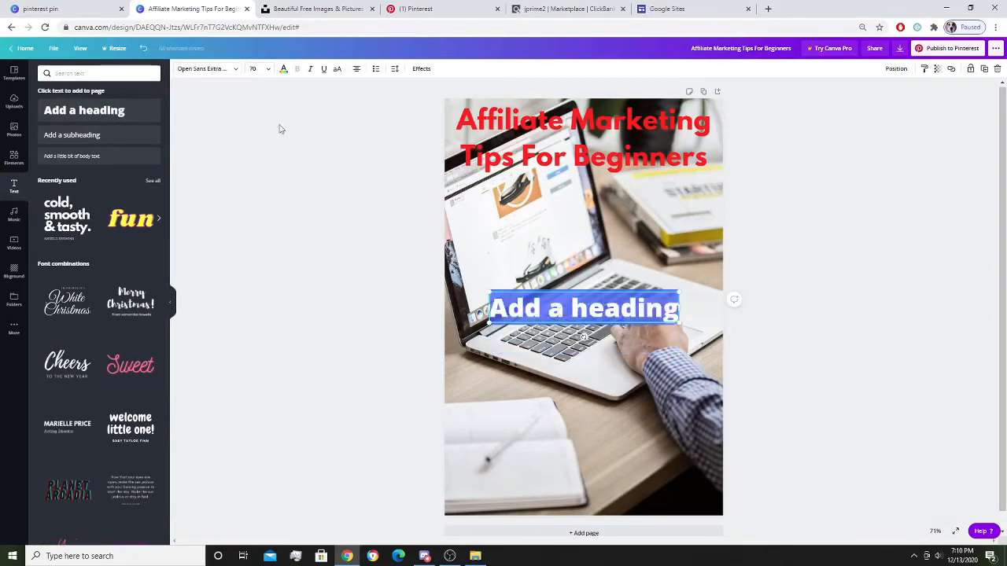
{"action": "left_click", "coordinate": [282, 71]}
Type 'Get Started Now!' into the new heading, correcting typos as you go.
{"action": "type", "text": "G"}
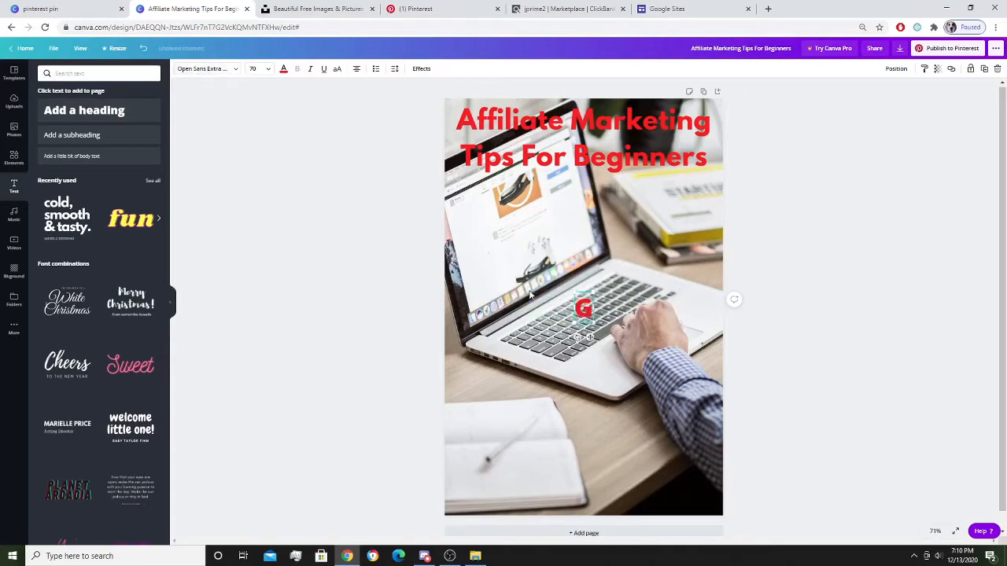
{"action": "type", "text": "et starte"}
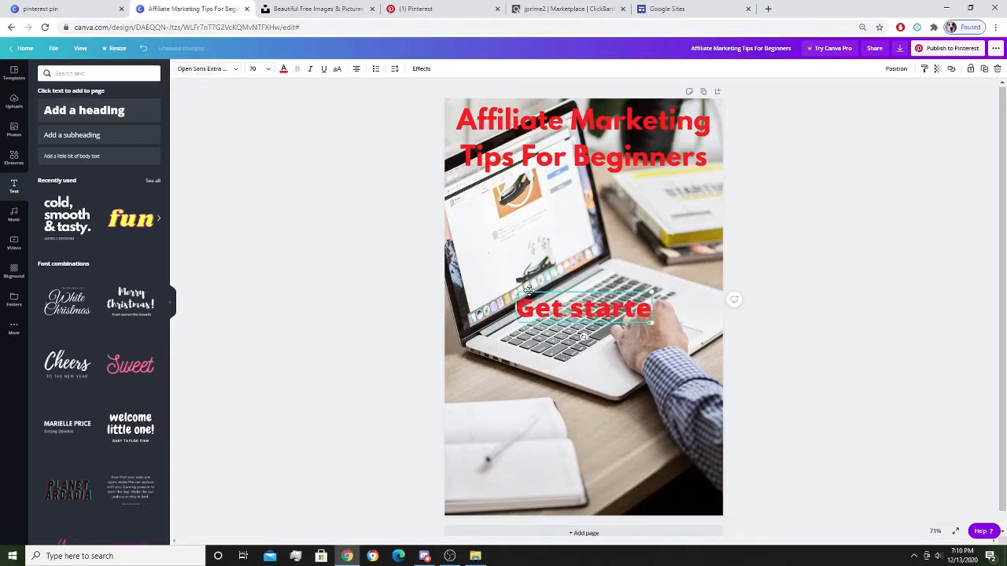
{"action": "key", "text": "BackSpace"}
{"action": "key", "text": "BackSpace"}
{"action": "key", "text": "BackSpace"}
{"action": "key", "text": "BackSpace"}
{"action": "key", "text": "BackSpace"}
{"action": "key", "text": "BackSpace"}
{"action": "type", "text": "ST"}
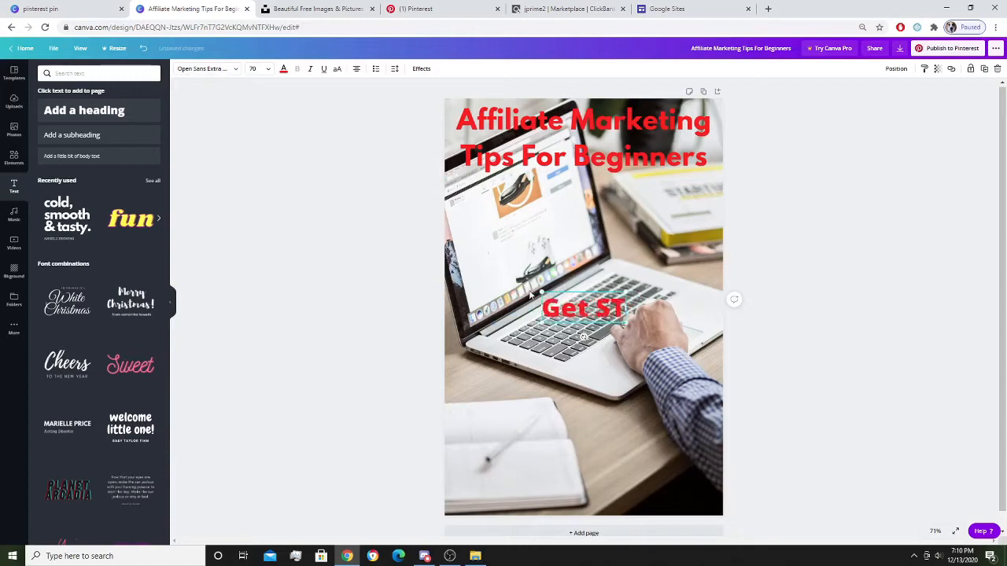
{"action": "key", "text": "BackSpace"}
{"action": "type", "text": "tarted now"}
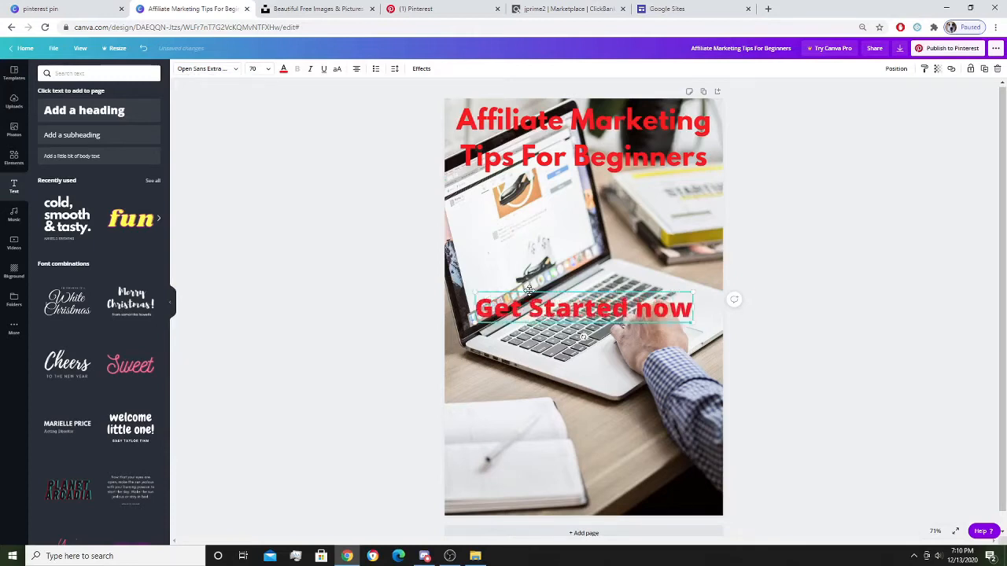
{"action": "key", "text": "BackSpace"}
{"action": "key", "text": "BackSpace"}
{"action": "type", "text": "N"}
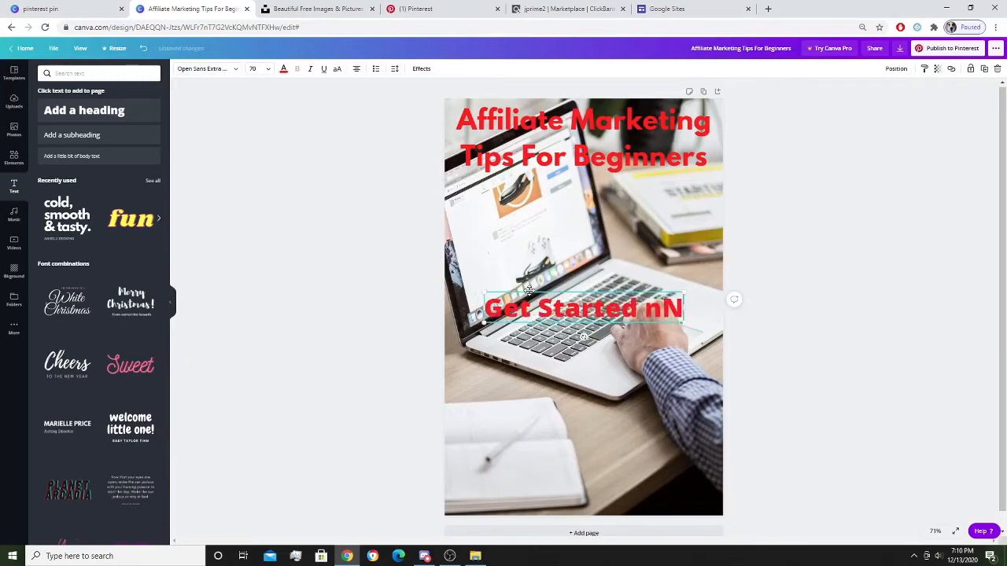
{"action": "key", "text": "BackSpace"}
{"action": "key", "text": "BackSpace"}
{"action": "type", "text": "NOw"}
{"action": "key", "text": "BackSpace"}
{"action": "key", "text": "BackSpace"}
{"action": "type", "text": "ow"}
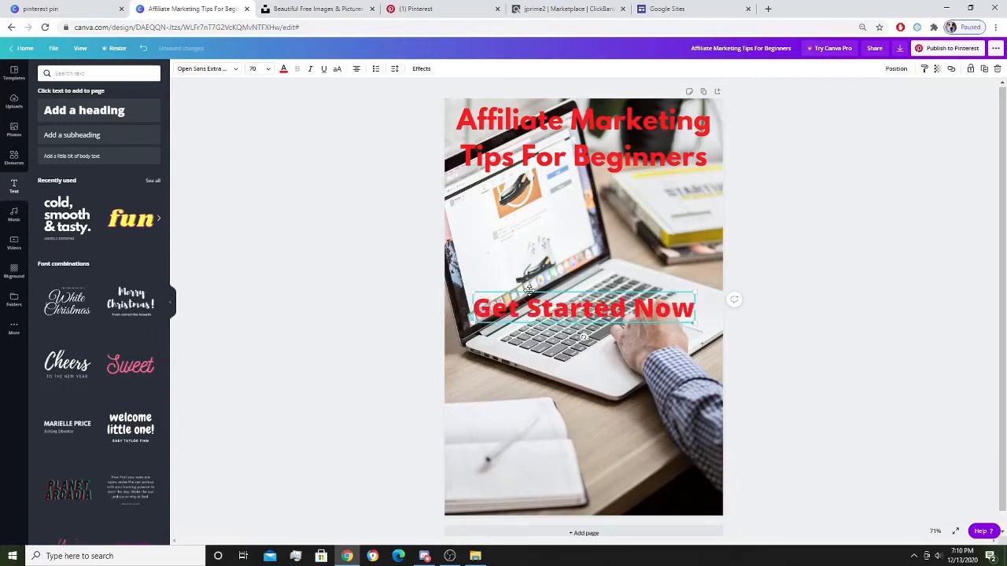
{"action": "type", "text": "!"}
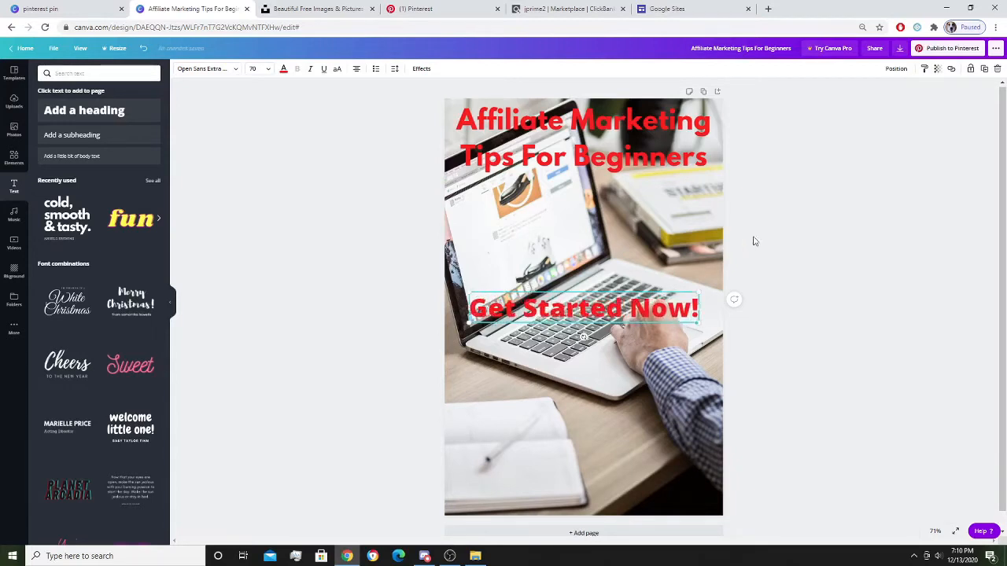
Move 'Get Started Now!' lower, download the pin as a JPG, and open the file.
{"action": "left_click", "coordinate": [753, 236]}
{"action": "left_click_drag", "start_coordinate": [607, 313], "coordinate": [599, 462]}
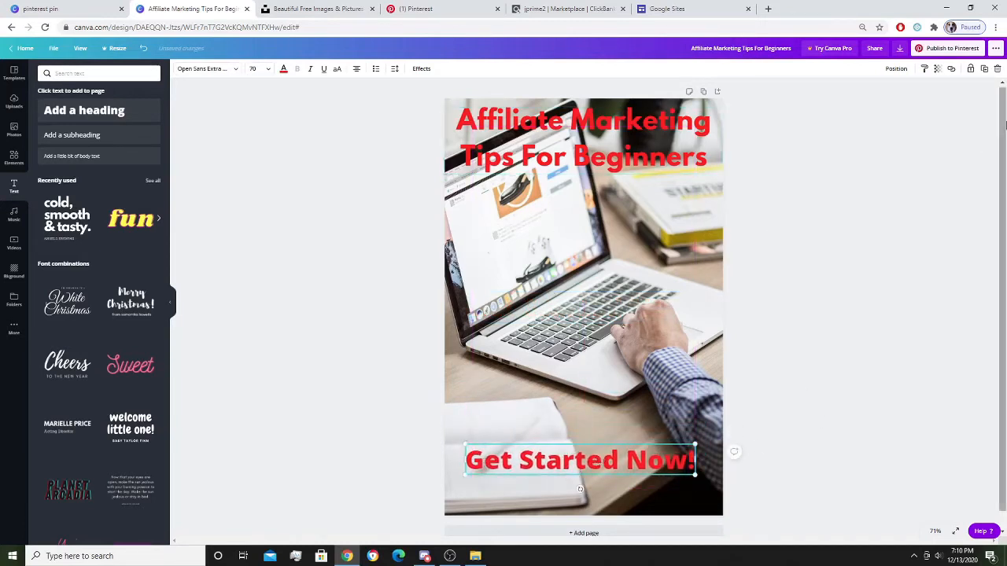
{"action": "left_click", "coordinate": [898, 49]}
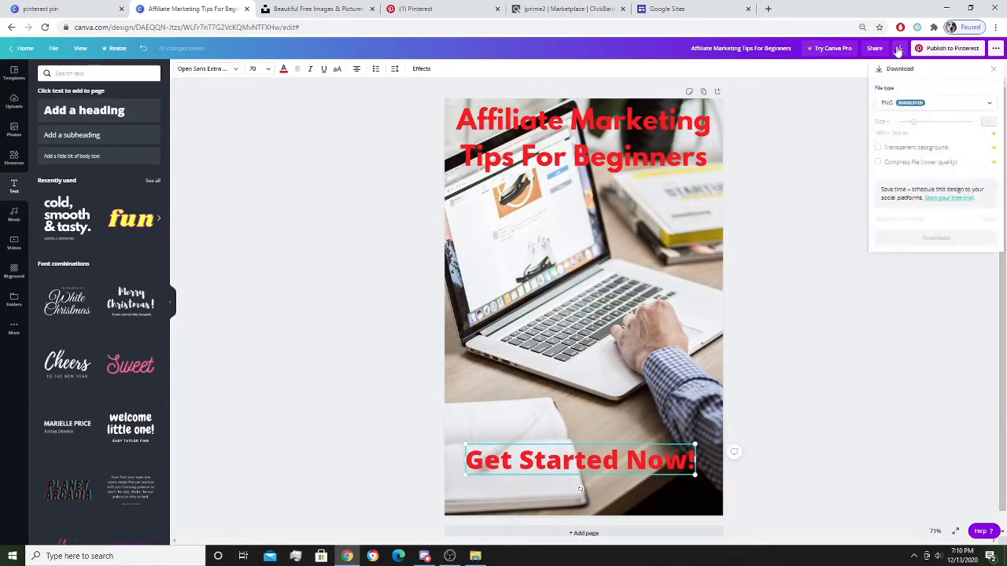
{"action": "left_click", "coordinate": [910, 103]}
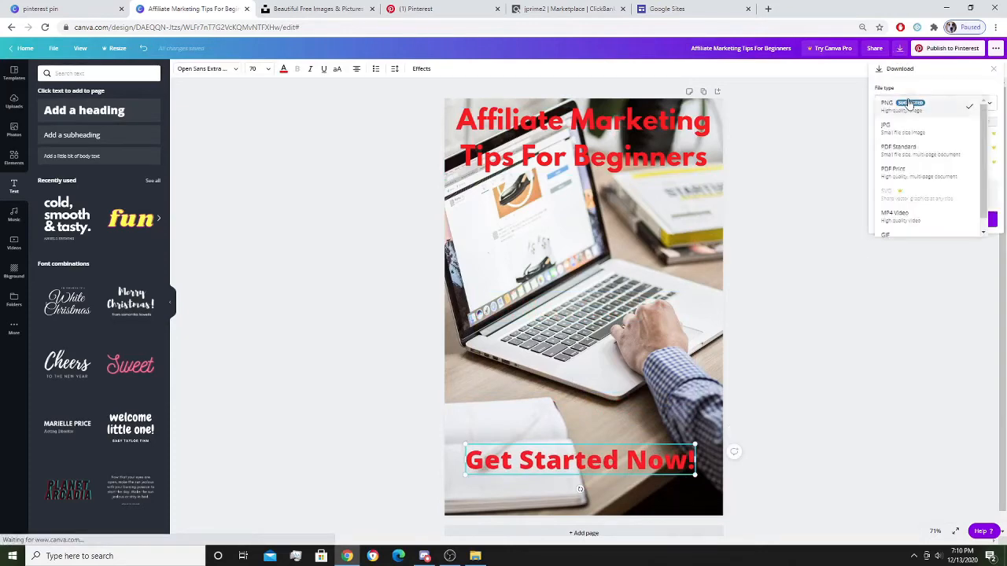
{"action": "left_click", "coordinate": [904, 128]}
{"action": "left_click", "coordinate": [917, 217]}
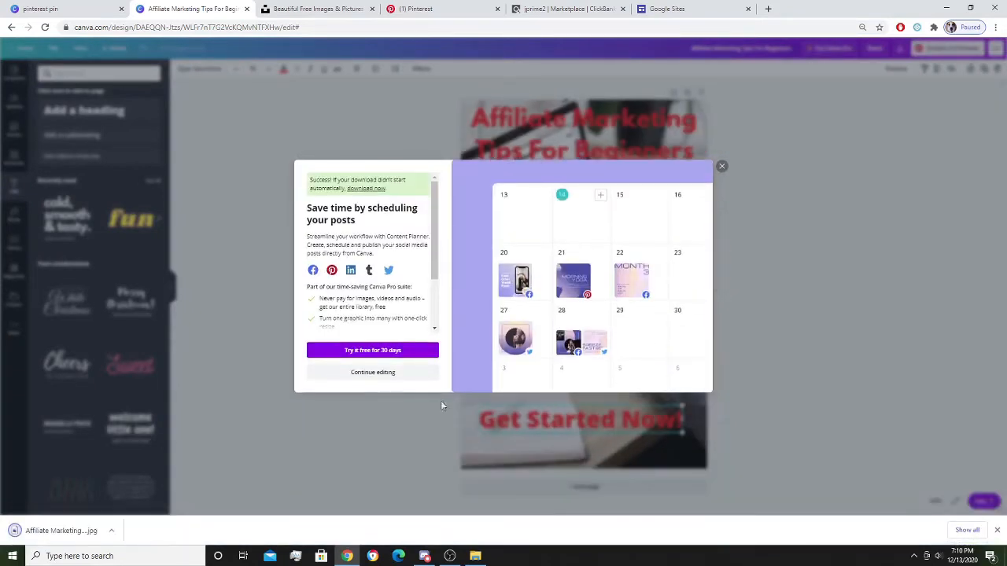
{"action": "left_click", "coordinate": [59, 531]}
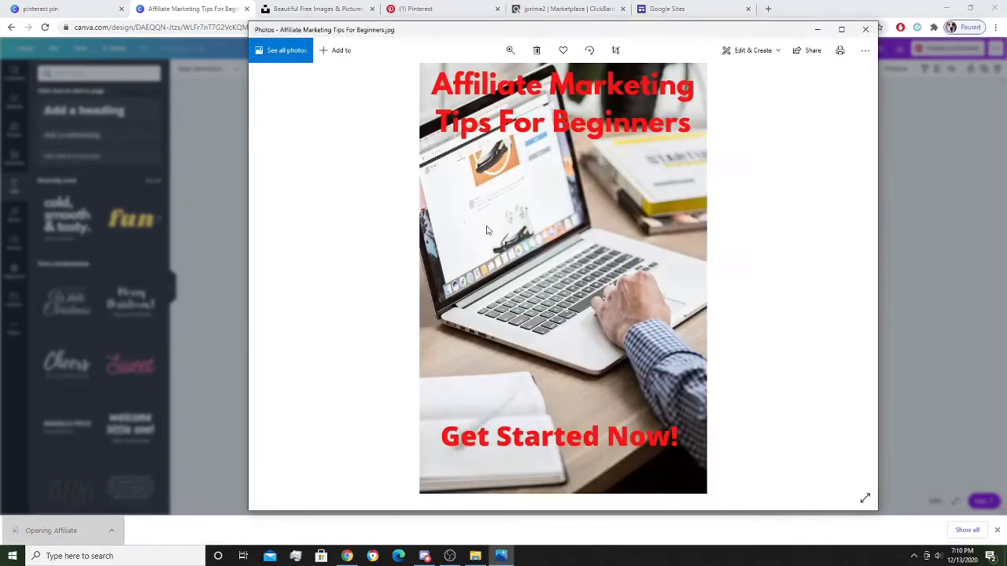
Save a copy of the image as 'Affiliate Marketing Tips For Beginners' in the clickbank tutorial folder.
{"action": "right_click", "coordinate": [486, 226]}
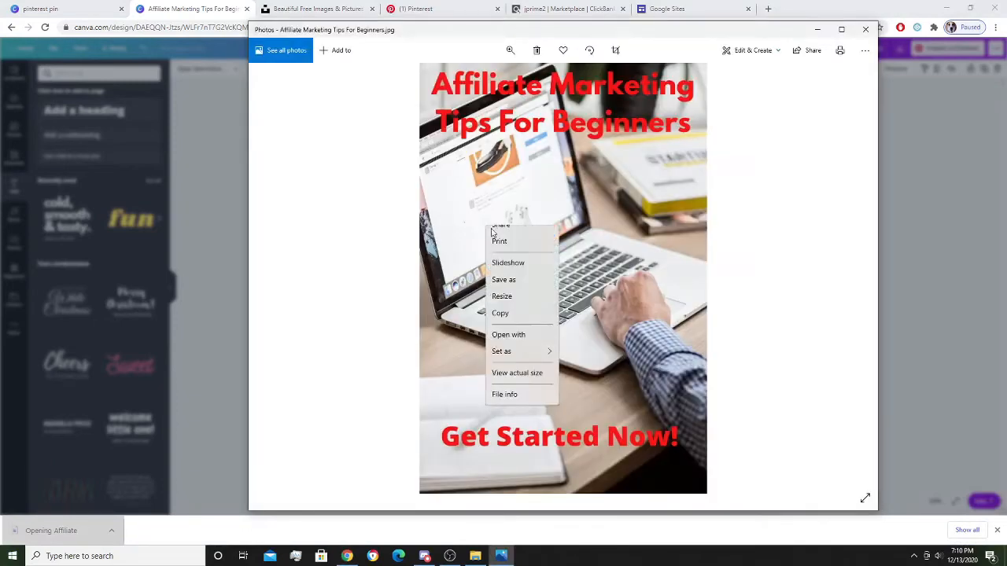
{"action": "left_click", "coordinate": [794, 283]}
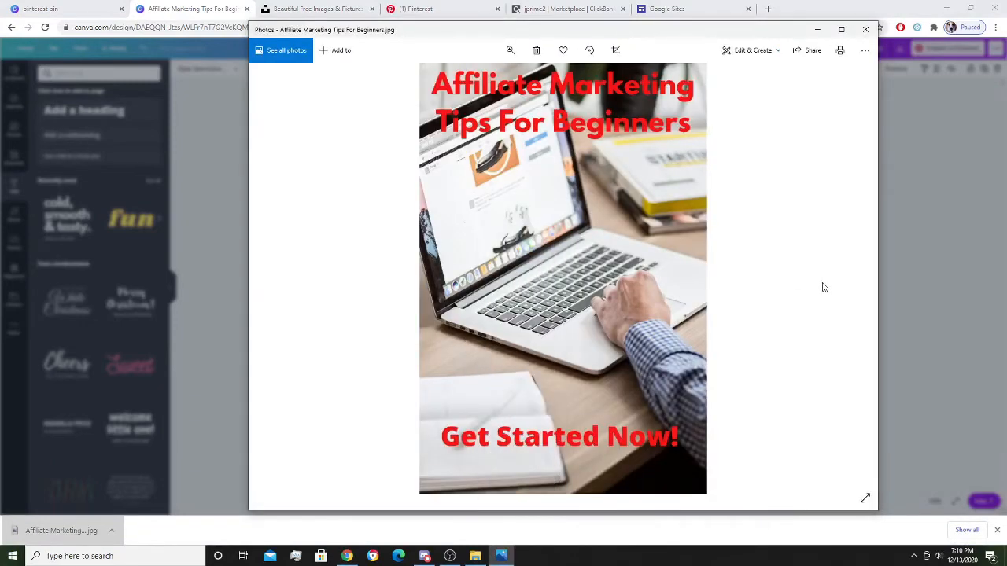
{"action": "right_click", "coordinate": [508, 175]}
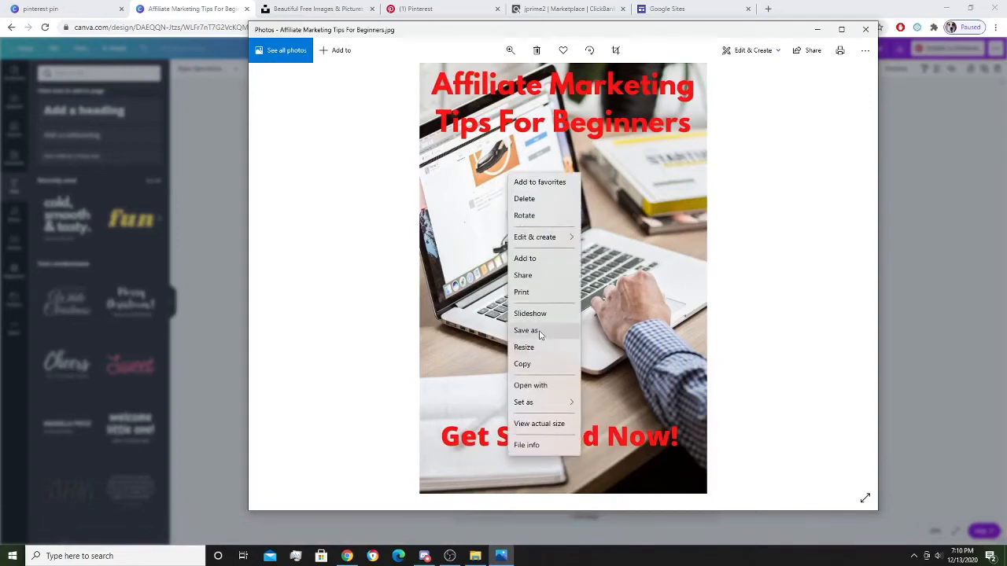
{"action": "left_click", "coordinate": [527, 330]}
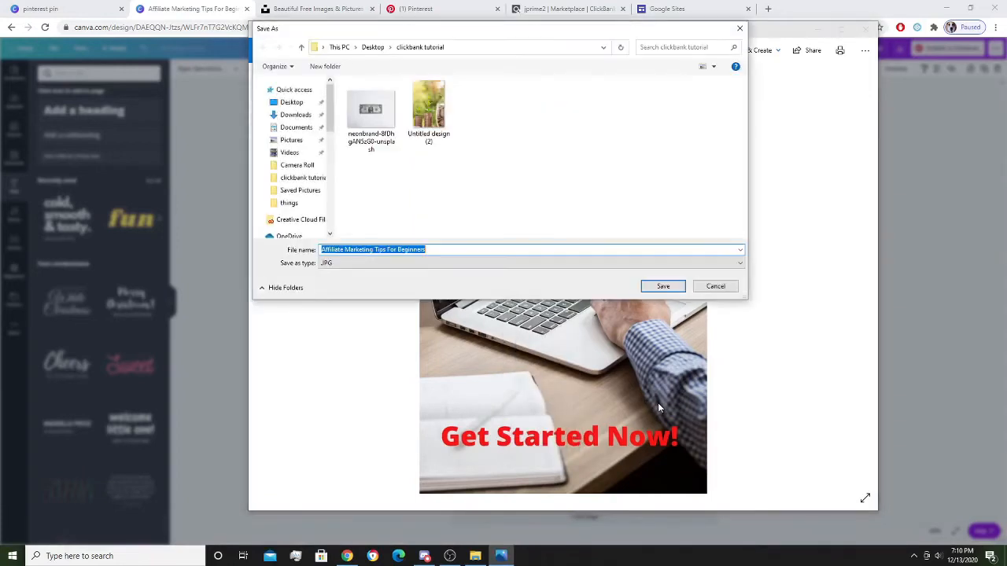
{"action": "left_click", "coordinate": [665, 287]}
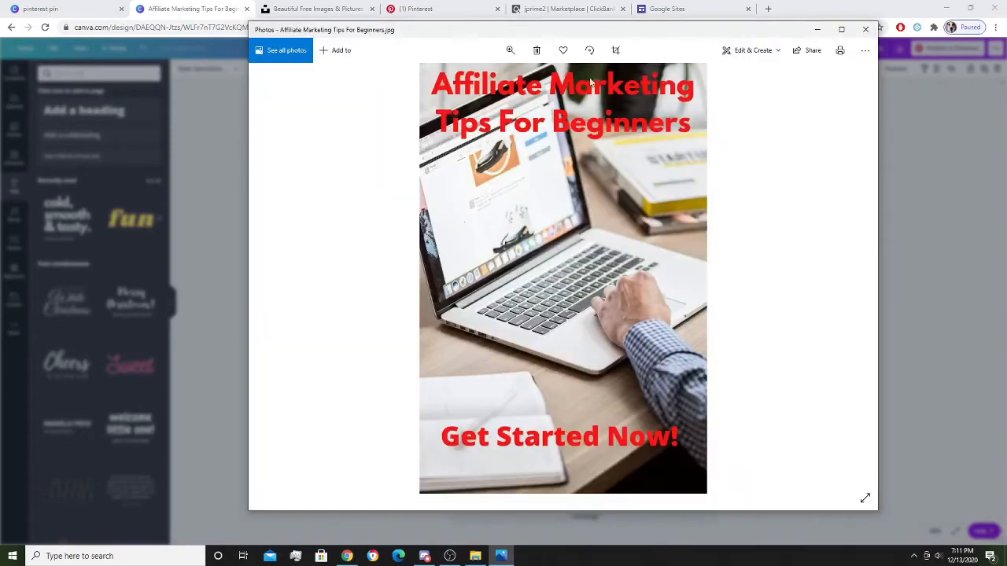
{"action": "left_click", "coordinate": [555, 7]}
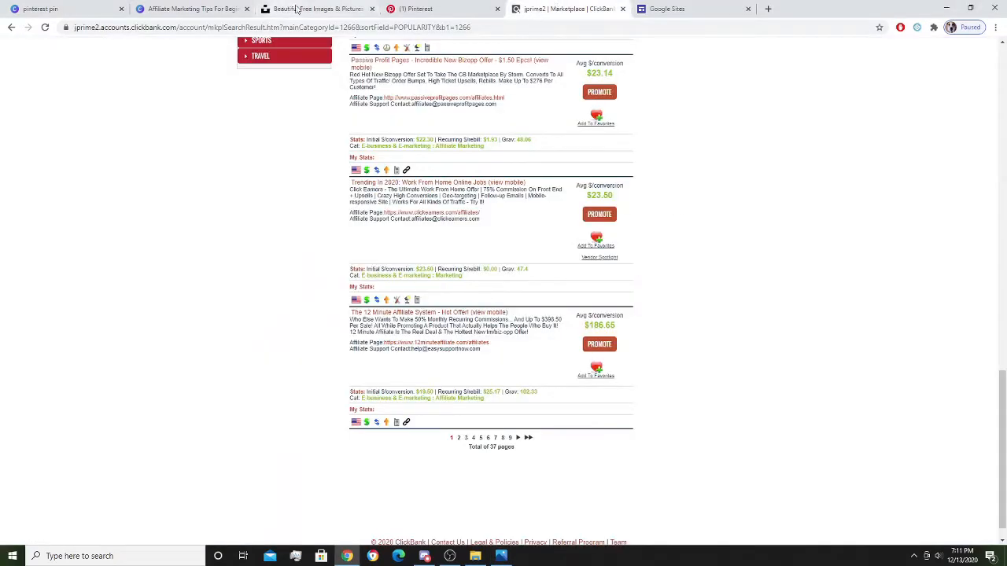
Start a new Pinterest pin and upload the Affiliate Marketing Tips For Beginners image.
{"action": "left_click", "coordinate": [427, 7]}
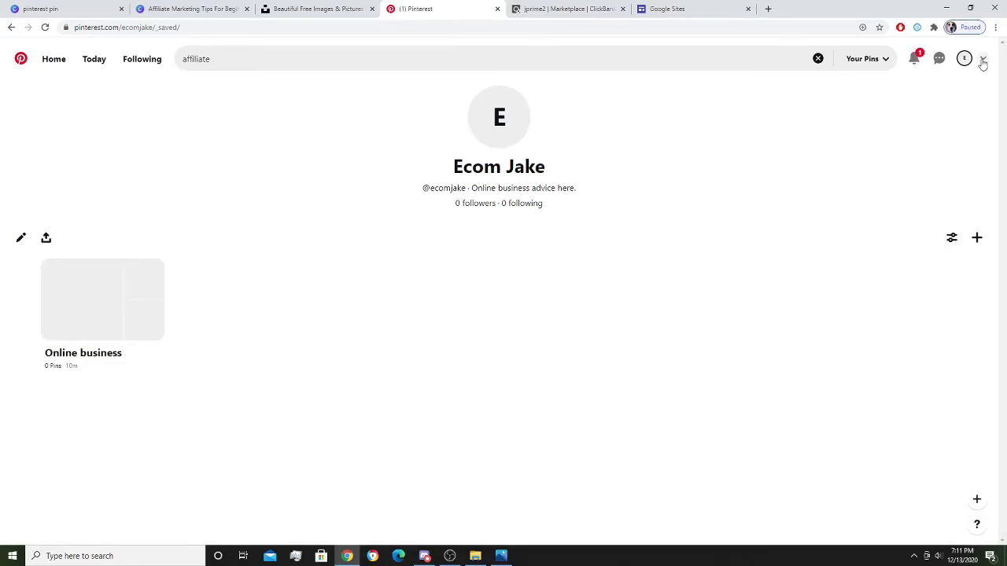
{"action": "left_click", "coordinate": [977, 237]}
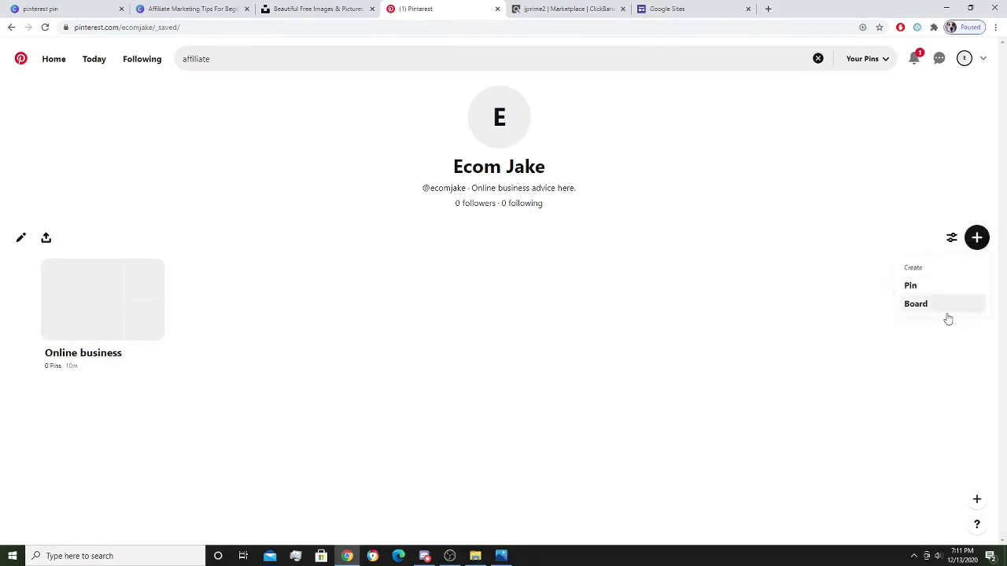
{"action": "left_click", "coordinate": [912, 286]}
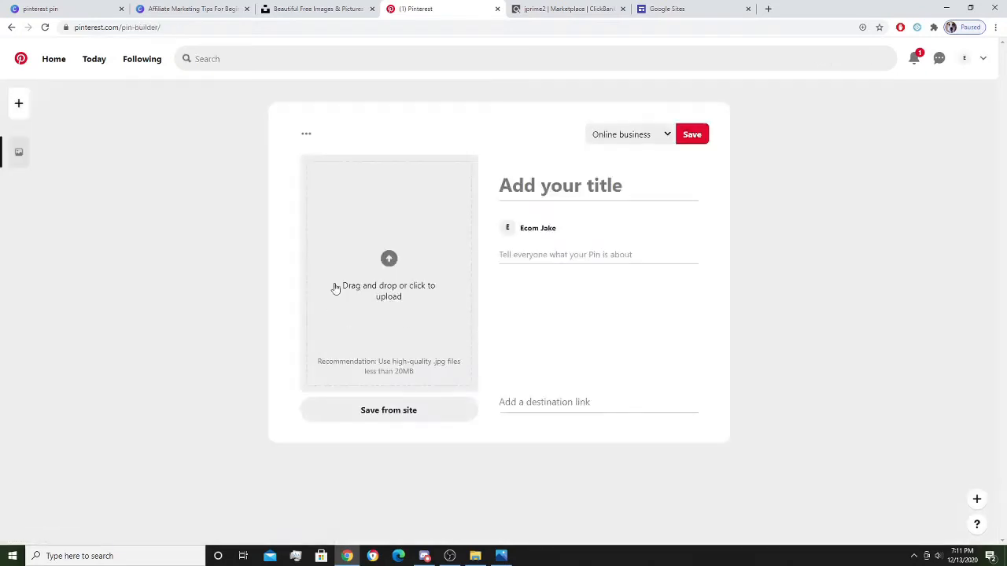
{"action": "left_click", "coordinate": [398, 296]}
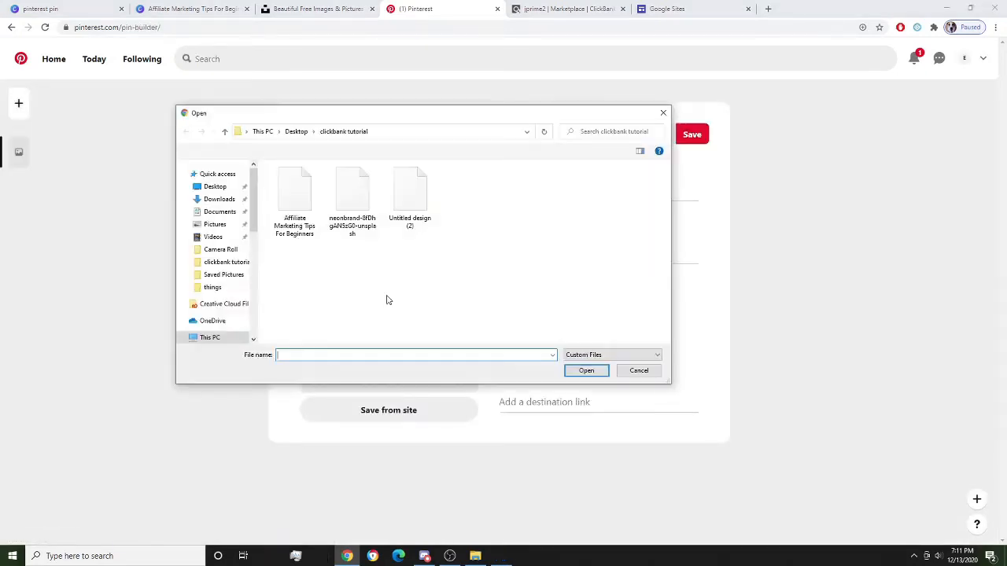
{"action": "left_click", "coordinate": [294, 196]}
{"action": "left_click", "coordinate": [586, 370]}
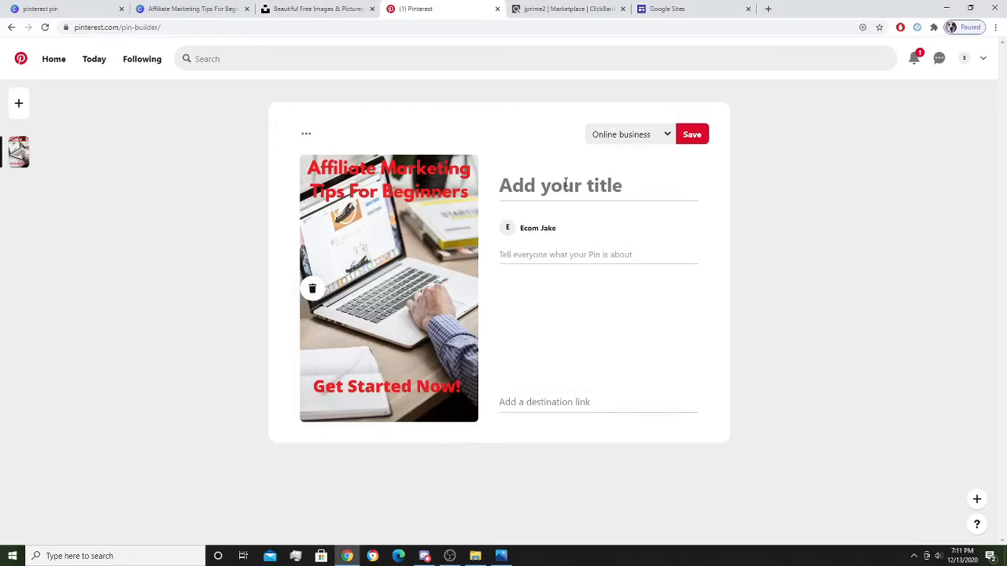
Type the pin title 'Beginner Affiliate Marketing Tips', rewriting it after several typos.
{"action": "left_click", "coordinate": [565, 183]}
{"action": "type", "text": "A"}
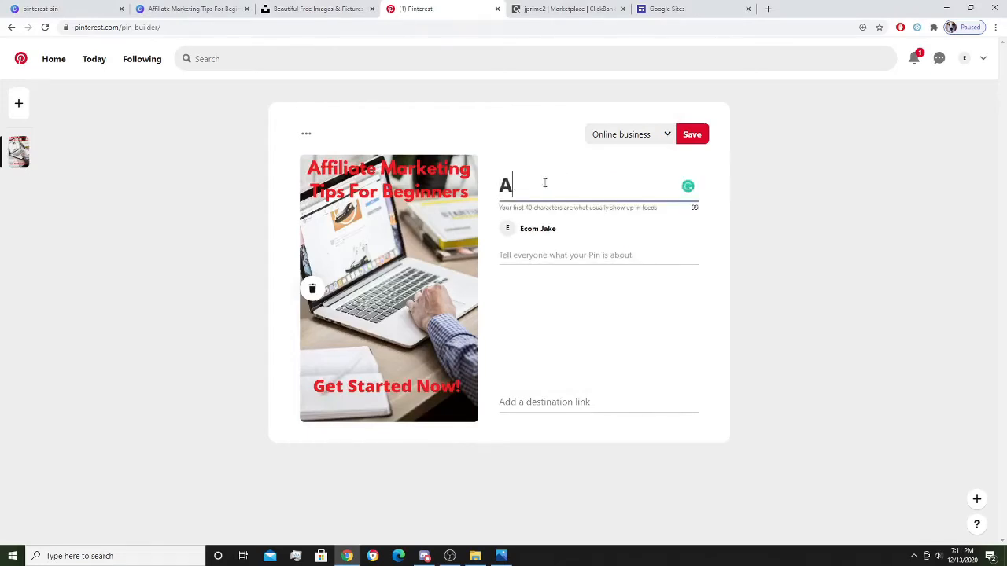
{"action": "type", "text": "ffiliate Markting "}
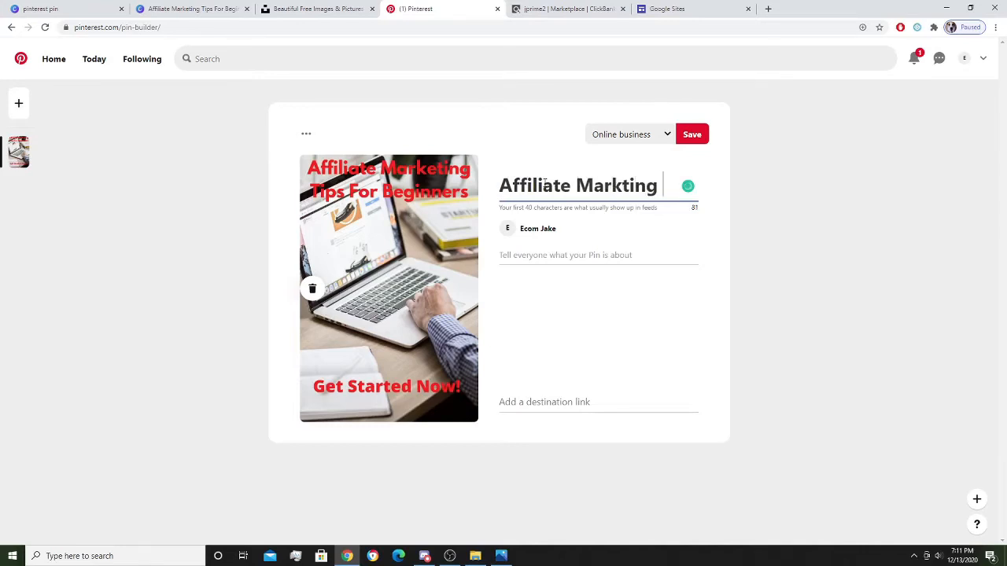
{"action": "type", "text": "Tips"}
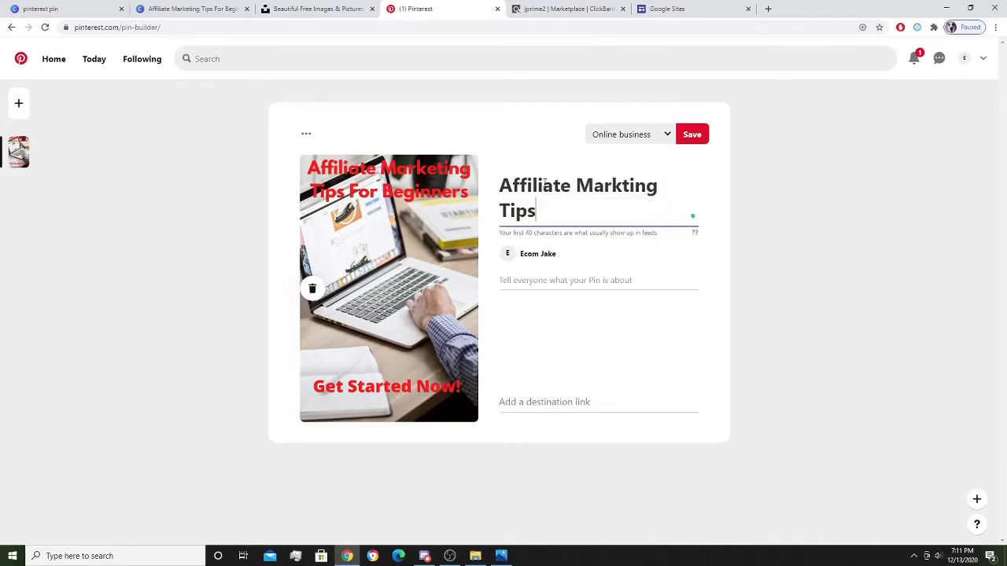
{"action": "key", "text": "BackSpace"}
{"action": "key", "text": "BackSpace"}
{"action": "key", "text": "BackSpace"}
{"action": "key", "text": "BackSpace"}
{"action": "key", "text": "BackSpace"}
{"action": "key", "text": "BackSpace"}
{"action": "key", "text": "BackSpace"}
{"action": "key", "text": "BackSpace"}
{"action": "key", "text": "BackSpace"}
{"action": "key", "text": "BackSpace"}
{"action": "key", "text": "BackSpace"}
{"action": "key", "text": "BackSpace"}
{"action": "key", "text": "BackSpace"}
{"action": "key", "text": "BackSpace"}
{"action": "key", "text": "BackSpace"}
{"action": "key", "text": "BackSpace"}
{"action": "key", "text": "BackSpace"}
{"action": "key", "text": "BackSpace"}
{"action": "key", "text": "BackSpace"}
{"action": "key", "text": "BackSpace"}
{"action": "key", "text": "BackSpace"}
{"action": "key", "text": "BackSpace"}
{"action": "key", "text": "BackSpace"}
{"action": "key", "text": "BackSpace"}
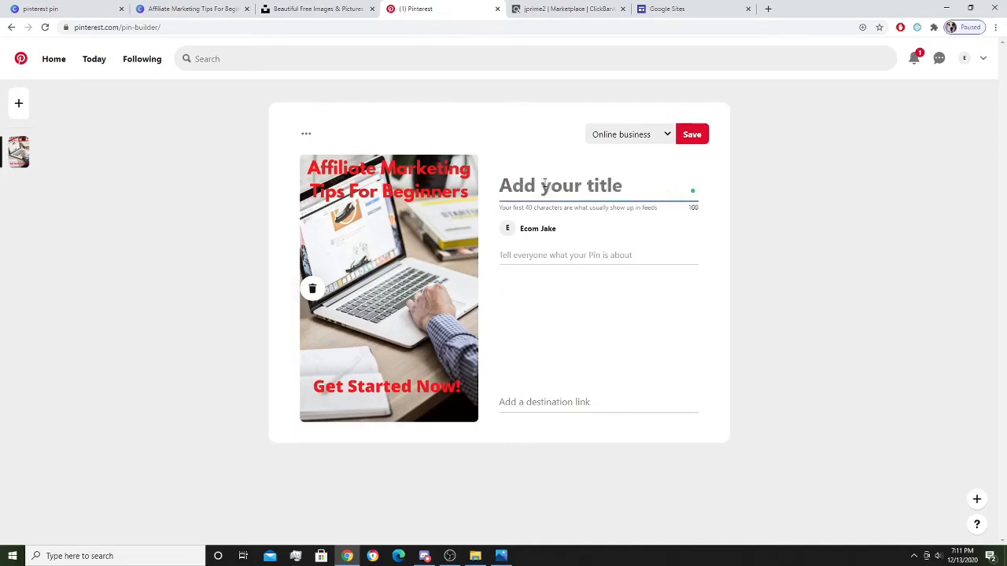
{"action": "type", "text": "Beg"}
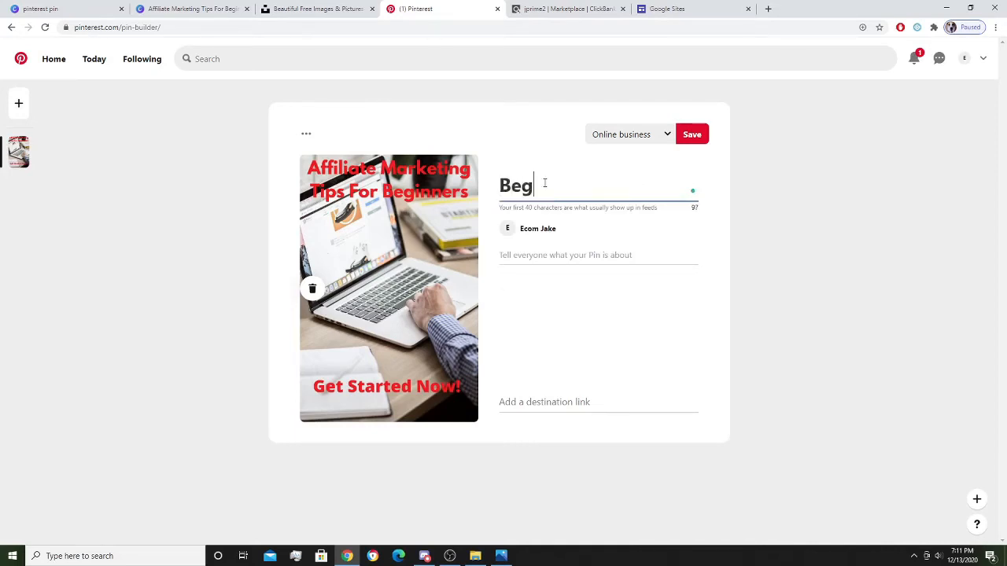
{"action": "type", "text": "inner Afilliat"}
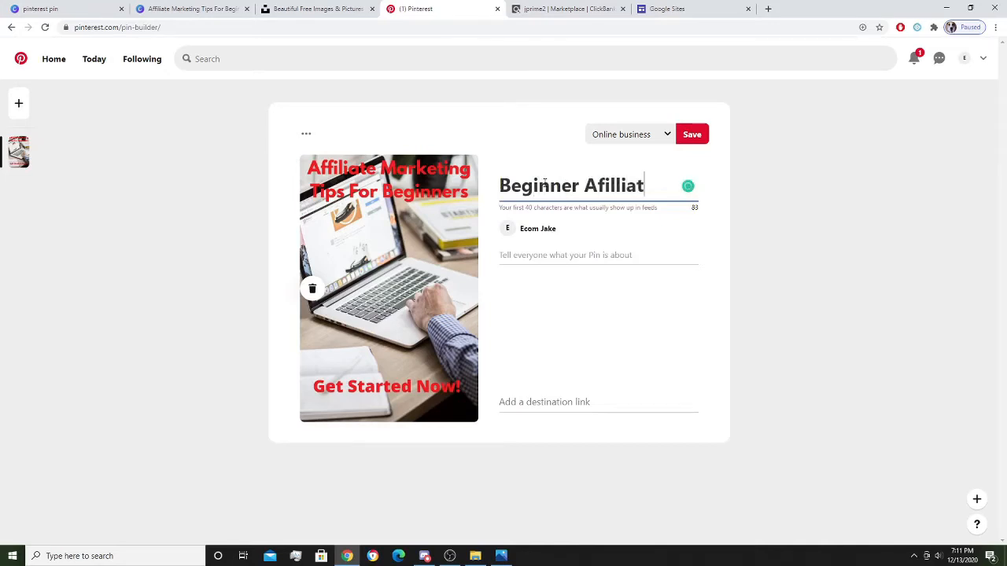
{"action": "type", "text": "e Marketin"}
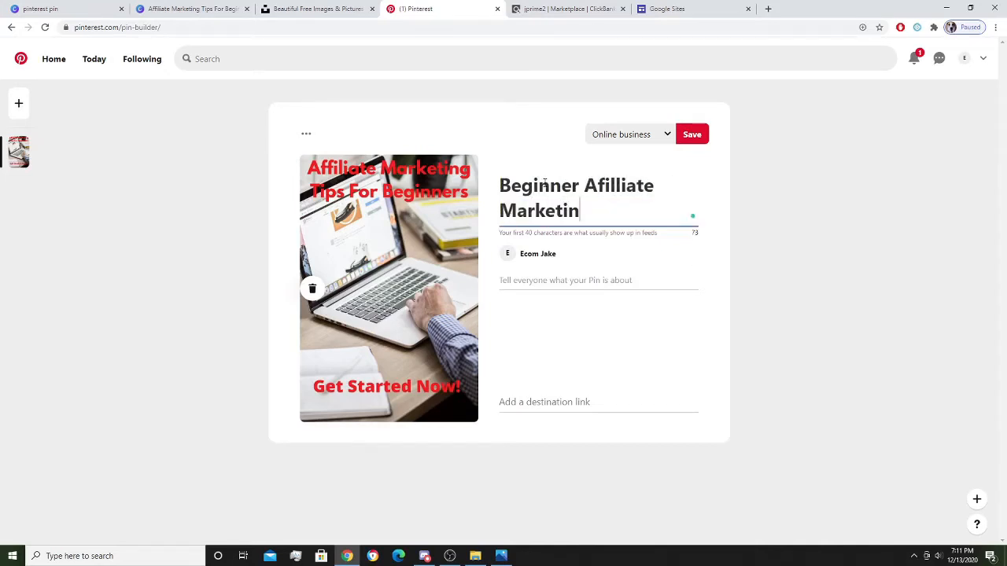
{"action": "type", "text": "g Tipo"}
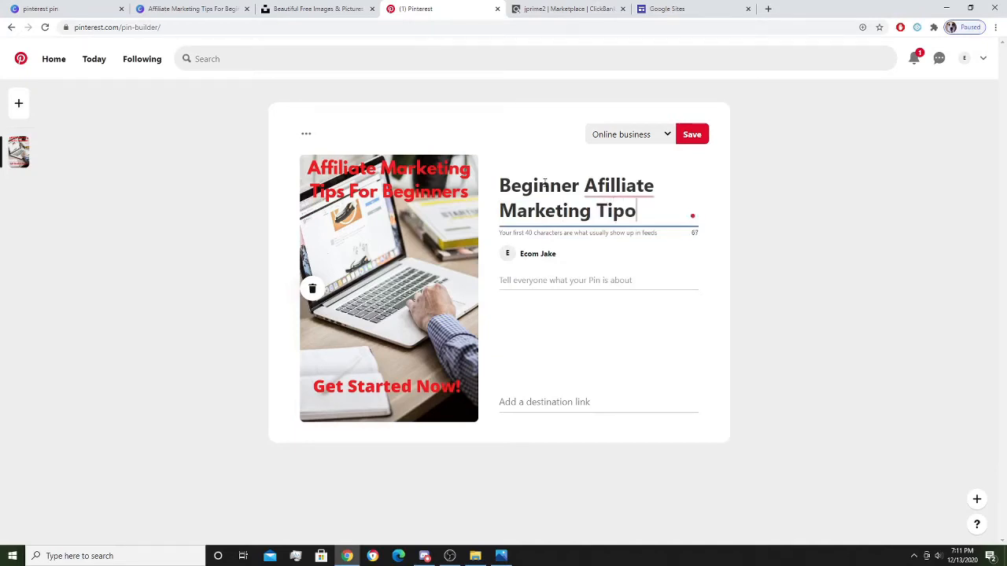
{"action": "key", "text": "BackSpace"}
{"action": "key", "text": "BackSpace"}
{"action": "type", "text": "ps"}
Accept the spelling correction to 'Affiliate' in the pin title.
{"action": "left_click", "coordinate": [608, 185]}
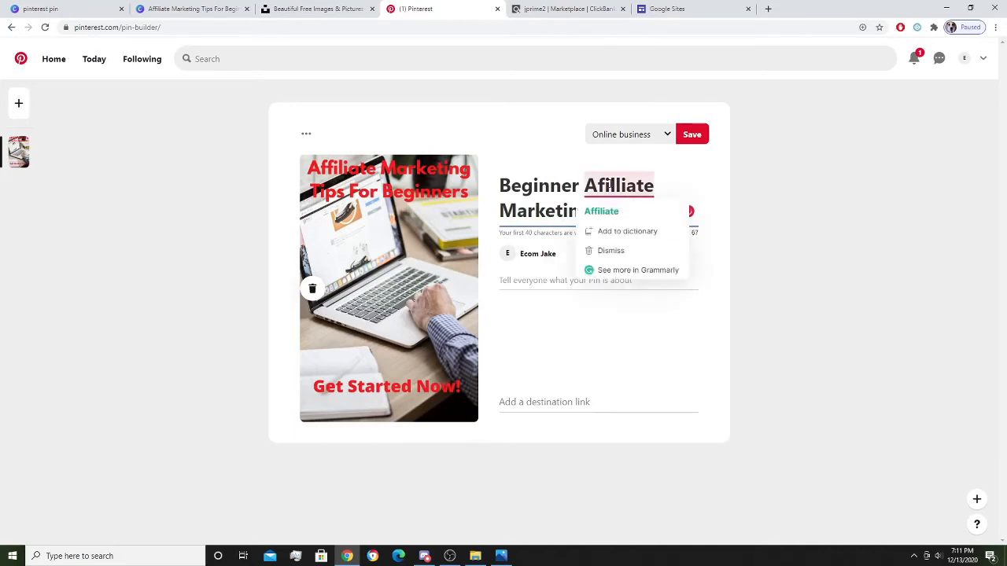
{"action": "left_click", "coordinate": [617, 210]}
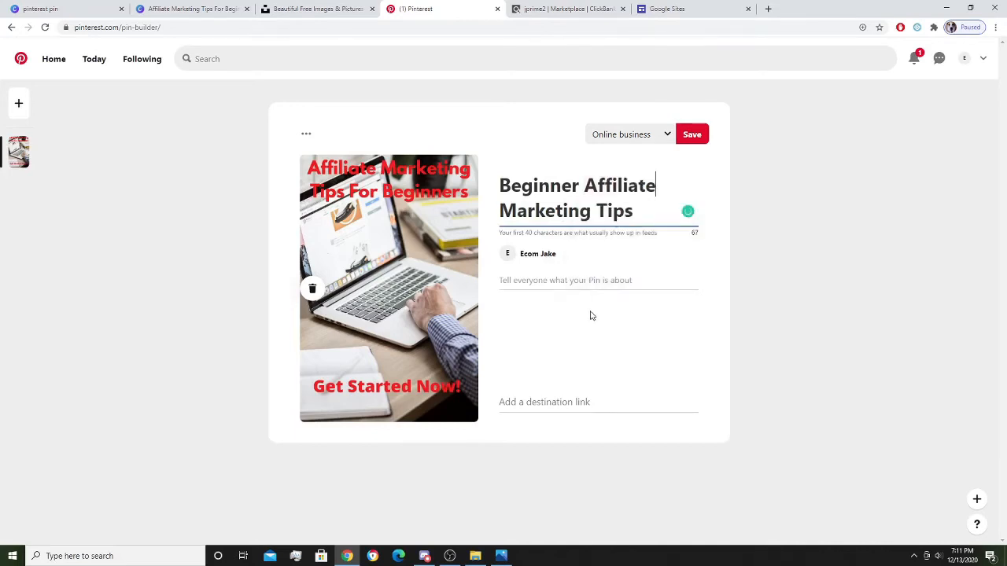
{"action": "left_click", "coordinate": [536, 280]}
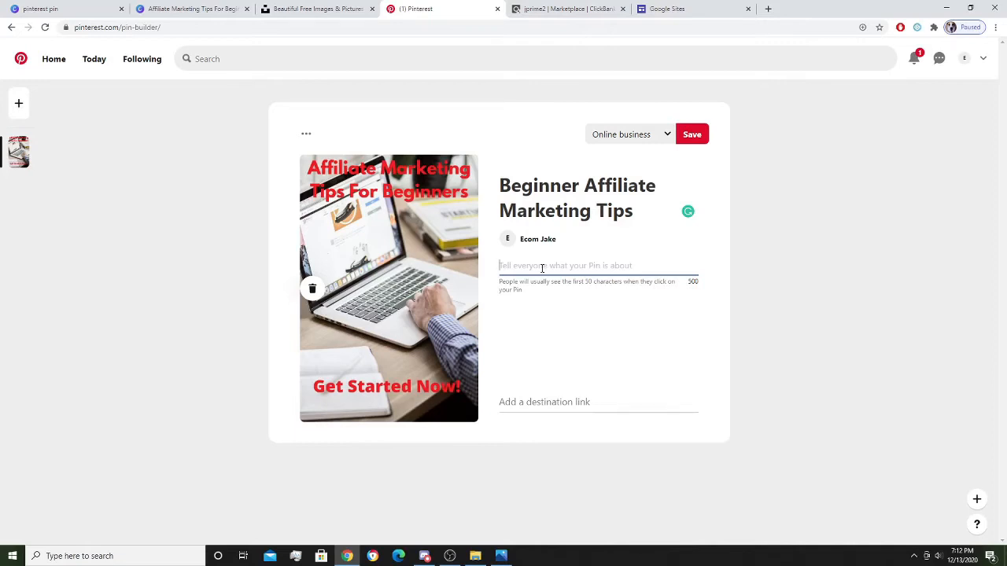
Write a pin description: affiliate marketing is tough for beginners, but certain tactics help gain traffic and customers.
{"action": "type", "text": "Affiliate marketing can be quite tough f"}
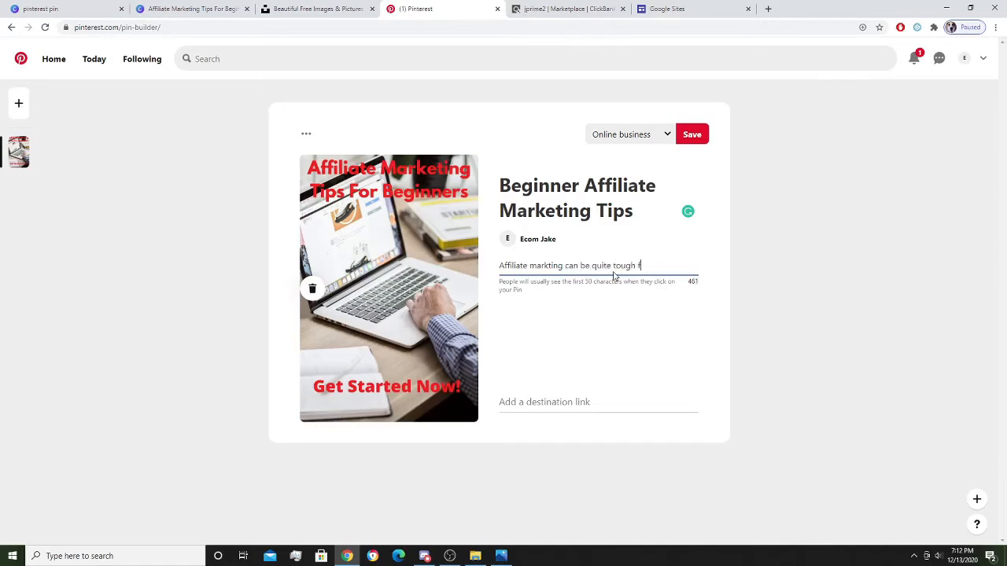
{"action": "type", "text": "or beginners"}
{"action": "key", "text": "BackSpace"}
{"action": "type", "text": ". There is "}
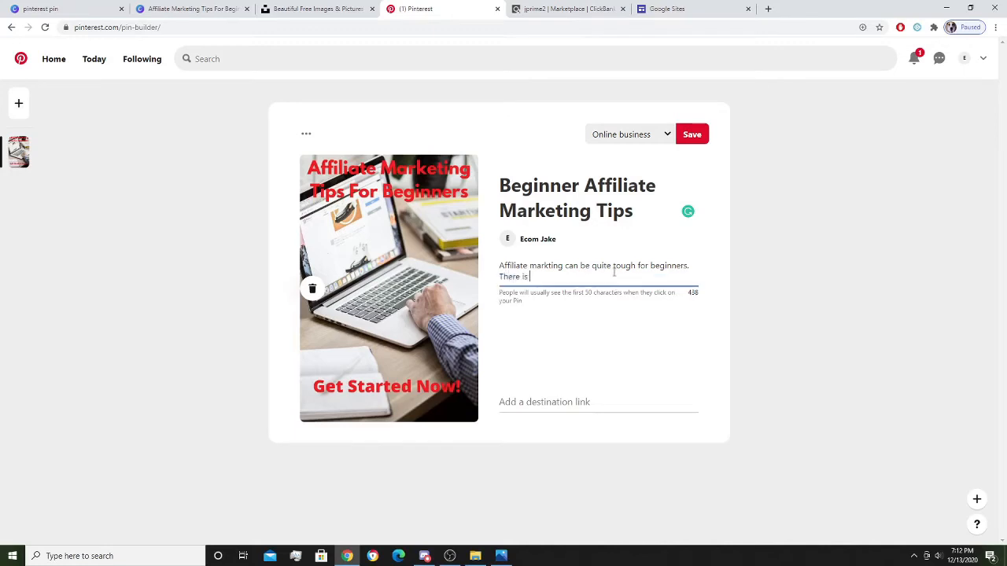
{"action": "type", "text": "cetrtain marketing tatics and "}
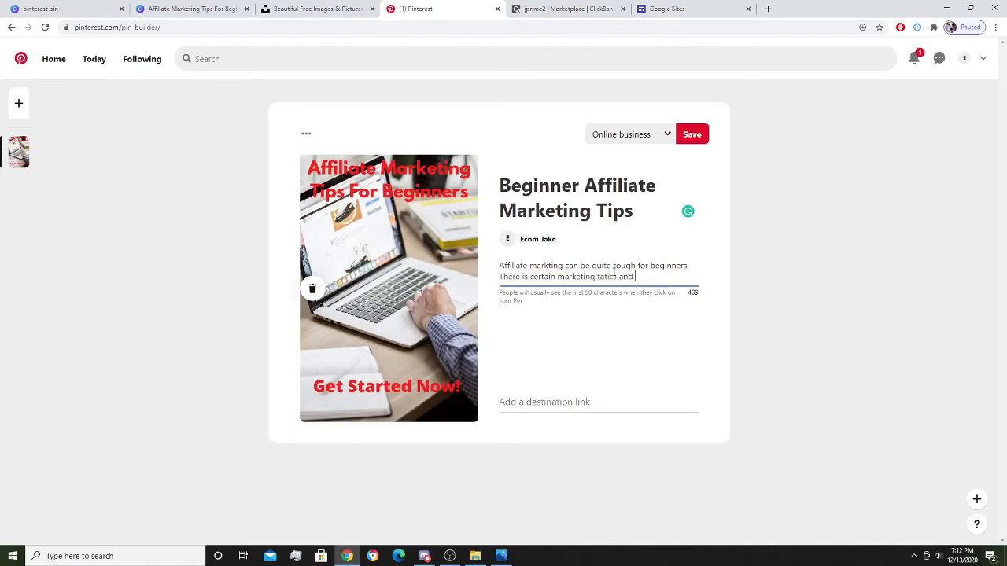
{"action": "type", "text": "tricks to help gain traffic "}
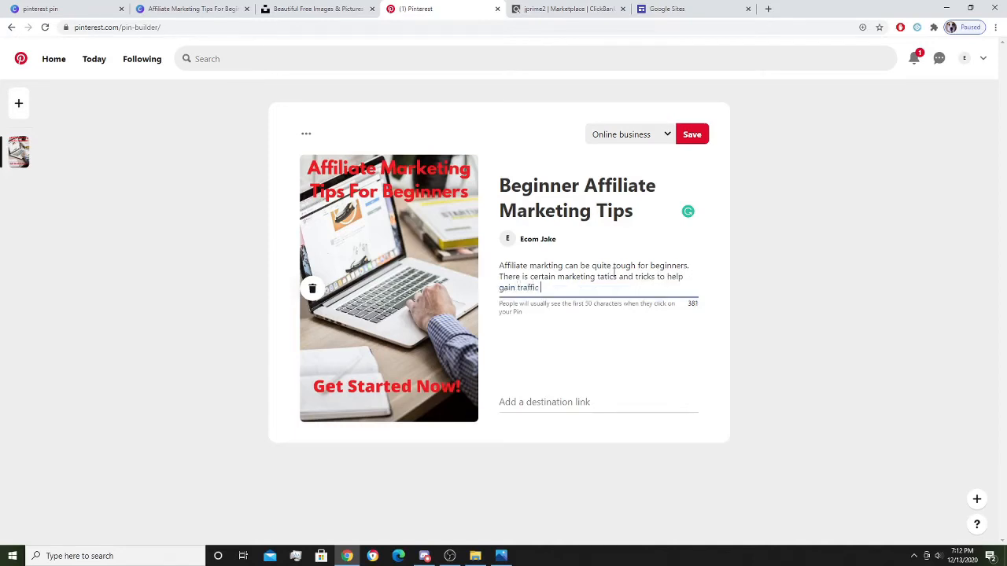
{"action": "type", "text": "and customer"}
{"action": "type", "text": "s."}
{"action": "type", "text": " s f a"}
{"action": "key", "text": "BackSpace"}
{"action": "key", "text": "BackSpace"}
{"action": "key", "text": "BackSpace"}
{"action": "key", "text": "BackSpace"}
{"action": "key", "text": "BackSpace"}
{"action": "key", "text": "BackSpace"}
Replace the description's last word so it ends with 'get sales'.
{"action": "left_click_drag", "start_coordinate": [607, 288], "coordinate": [557, 288]}
{"action": "type", "text": "get commissions"}
{"action": "key", "text": "BackSpace"}
{"action": "key", "text": "BackSpace"}
{"action": "left_click_drag", "start_coordinate": [612, 288], "coordinate": [572, 289]}
{"action": "type", "text": "comissions ."}
{"action": "left_click_drag", "start_coordinate": [615, 287], "coordinate": [575, 298]}
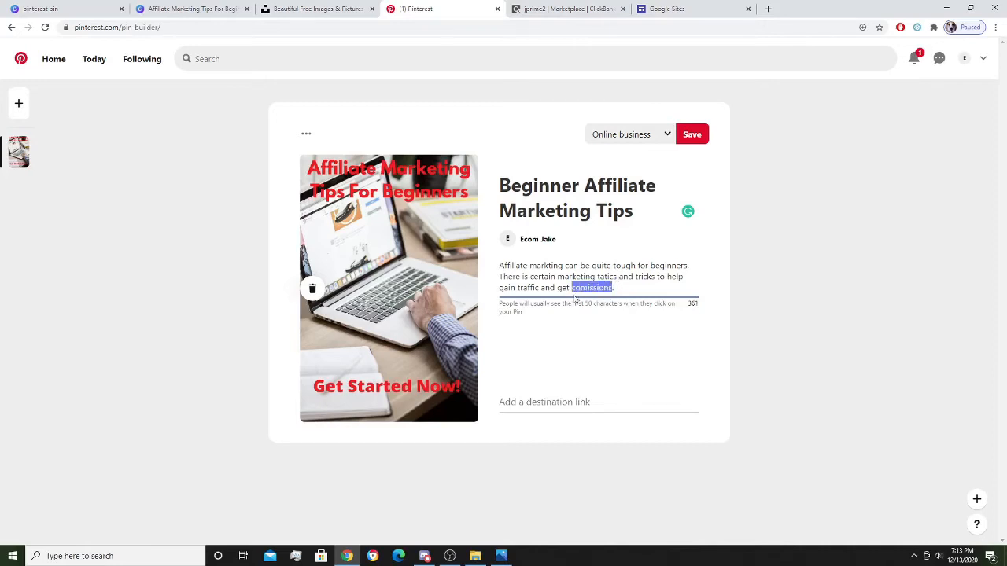
{"action": "type", "text": "sales"}
Create a blank Google Sites site, dismissing the trash notice and the Add content tour.
{"action": "left_click", "coordinate": [695, 8]}
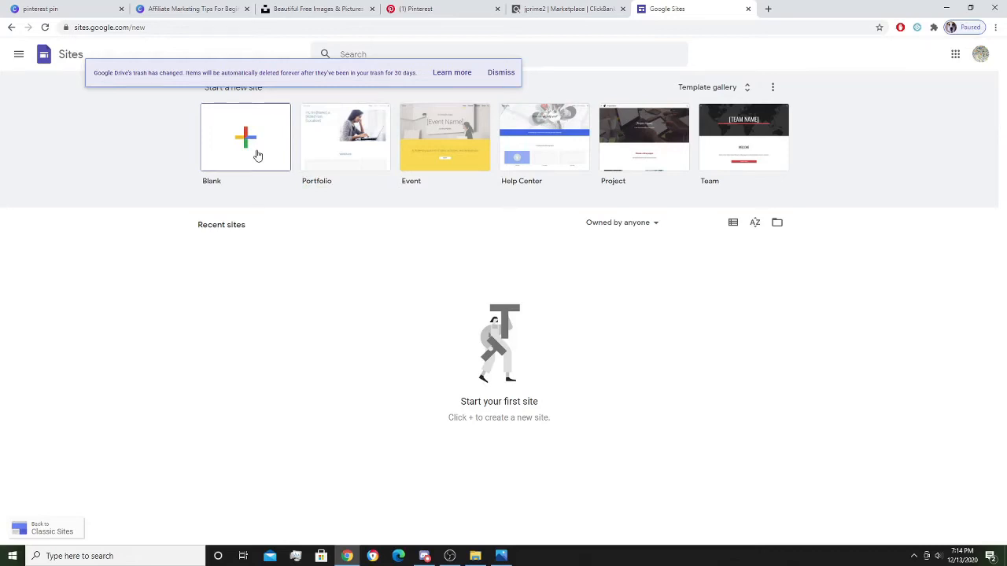
{"action": "left_click", "coordinate": [501, 73]}
{"action": "left_click", "coordinate": [238, 147]}
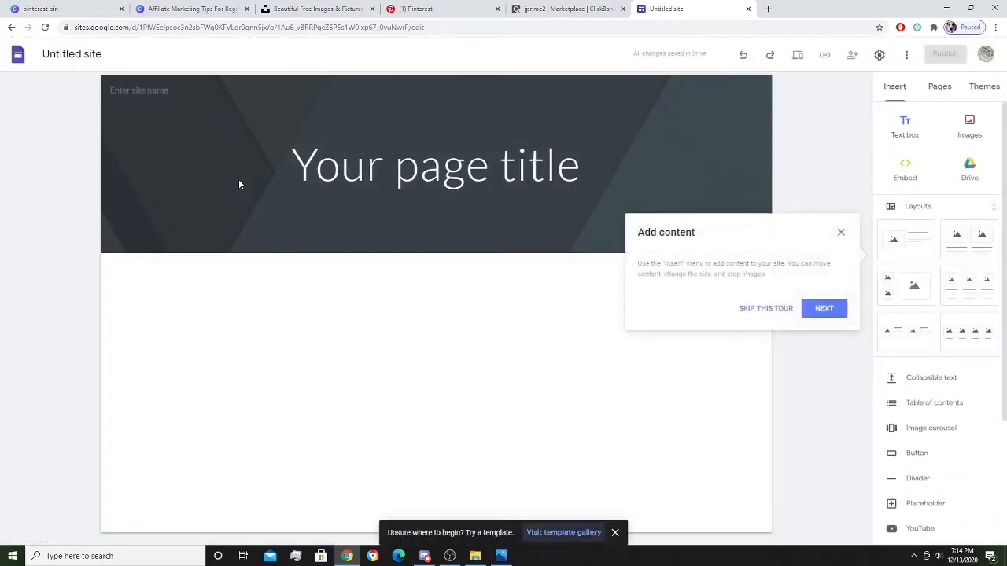
{"action": "left_click", "coordinate": [840, 231]}
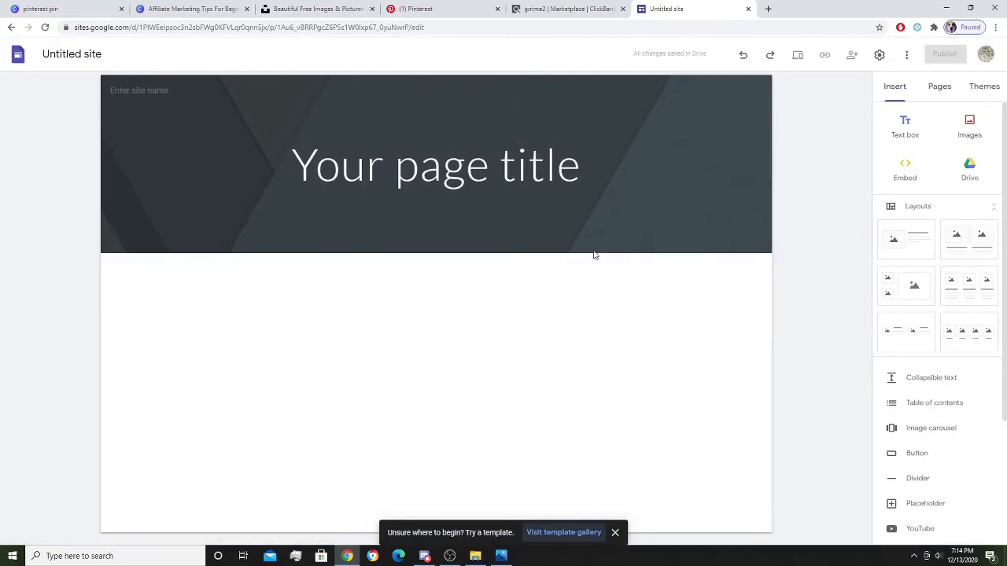
Name the site 'Affiliate marketing tips'.
{"action": "left_click", "coordinate": [149, 91]}
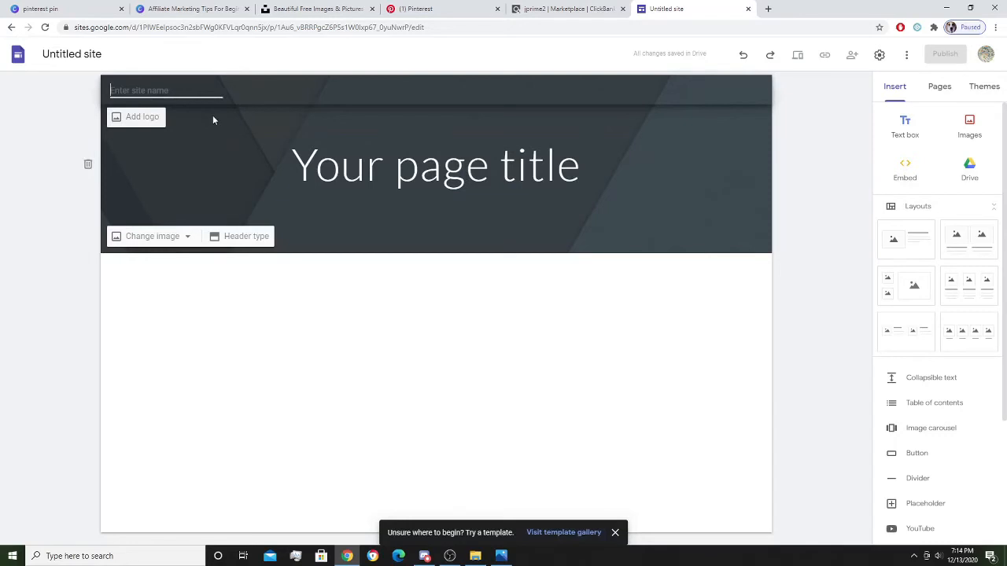
{"action": "type", "text": "Aff"}
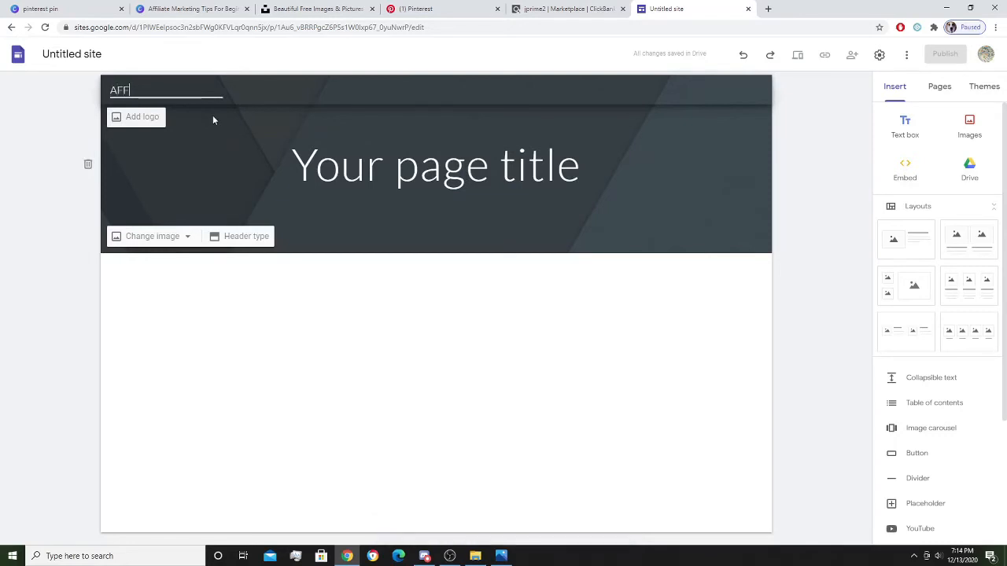
{"action": "type", "text": "iliate marketi"}
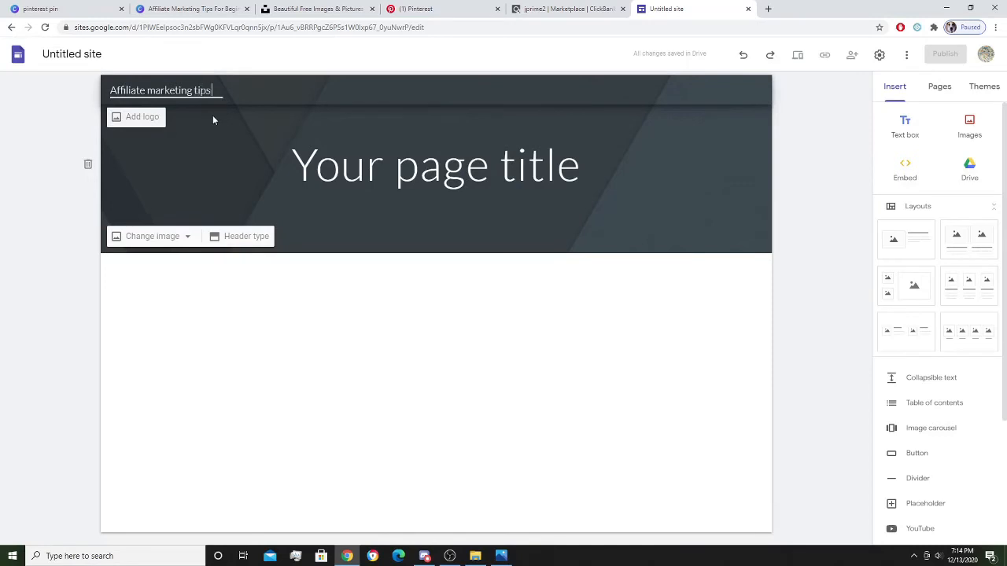
{"action": "type", "text": "ng tip"}
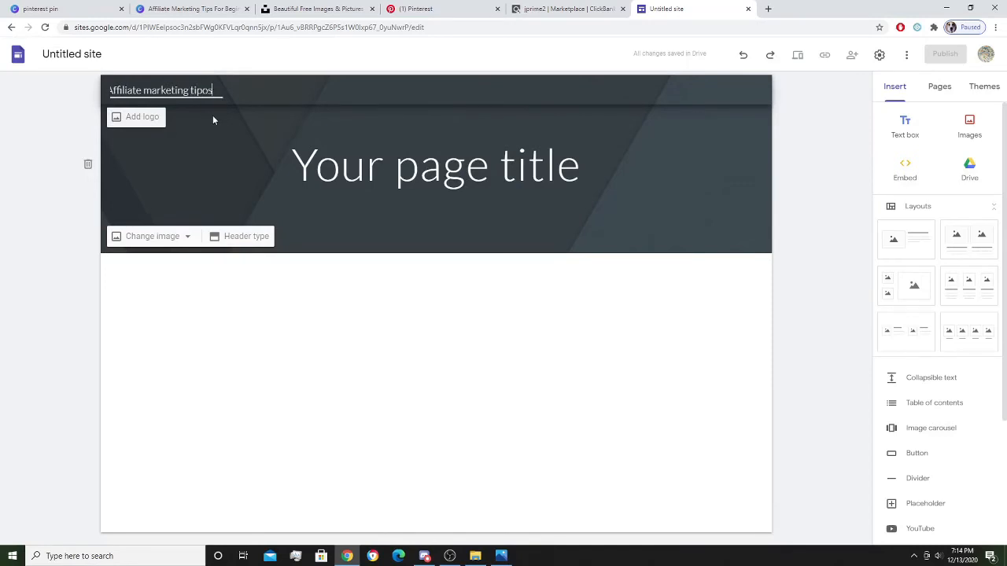
{"action": "triple_click", "coordinate": [415, 165]}
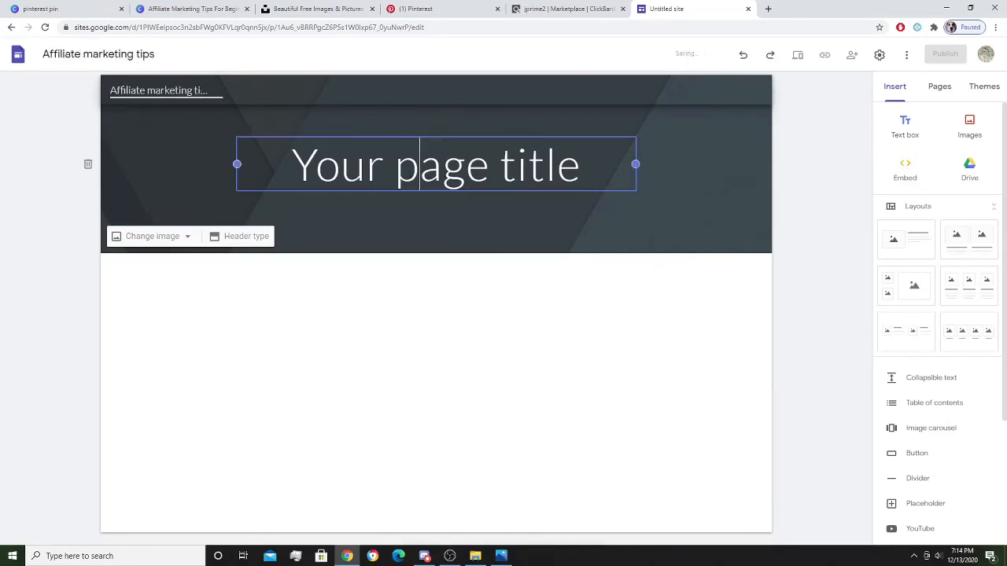
Replace the placeholder page title with 'Tips For Affiliate Marketing'.
{"action": "type", "text": "TIps"}
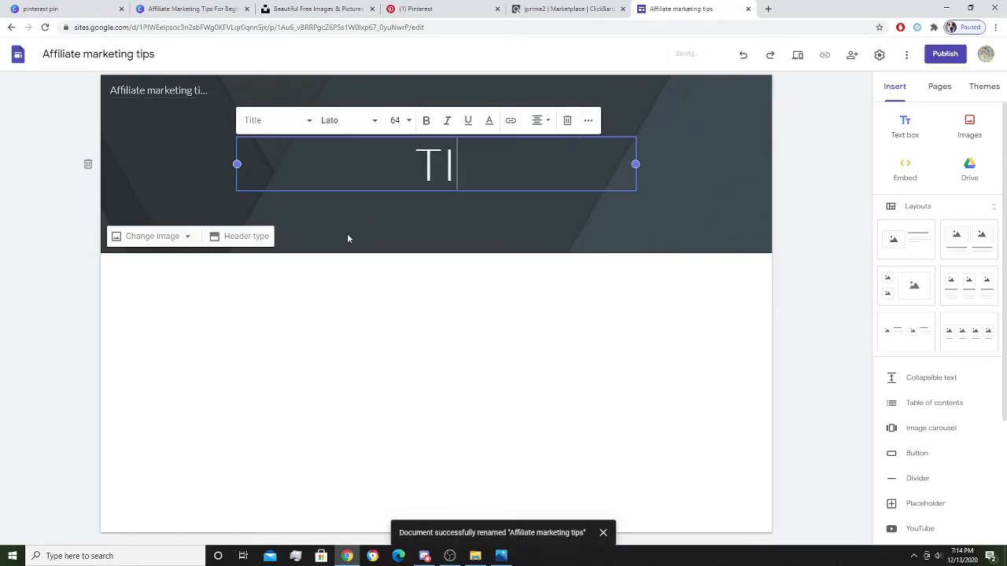
{"action": "key", "text": "BackSpace"}
{"action": "key", "text": "BackSpace"}
{"action": "key", "text": "BackSpace"}
{"action": "type", "text": "ips for"}
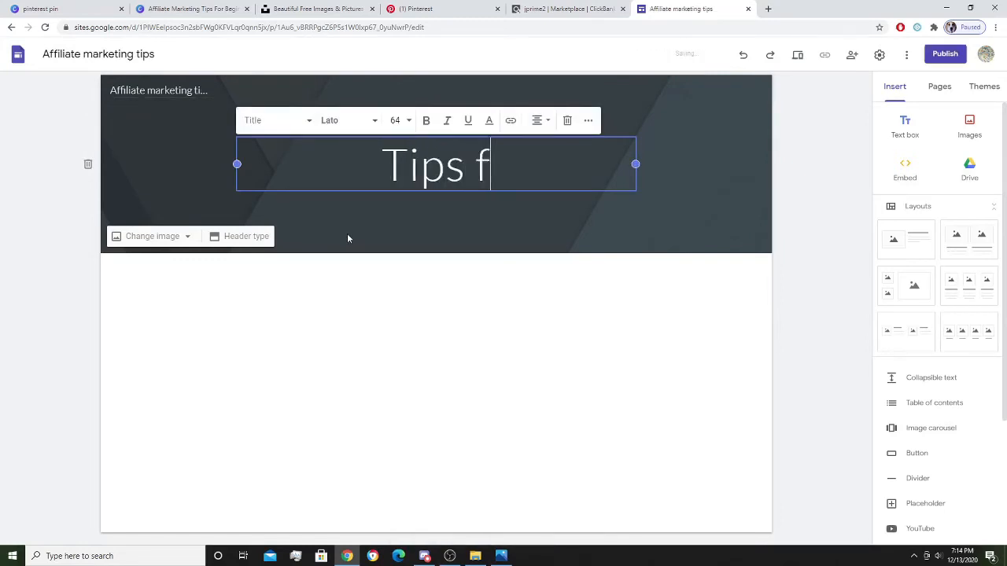
{"action": "key", "text": "BackSpace"}
{"action": "key", "text": "BackSpace"}
{"action": "key", "text": "BackSpace"}
{"action": "key", "text": "BackSpace"}
{"action": "type", "text": "FO"}
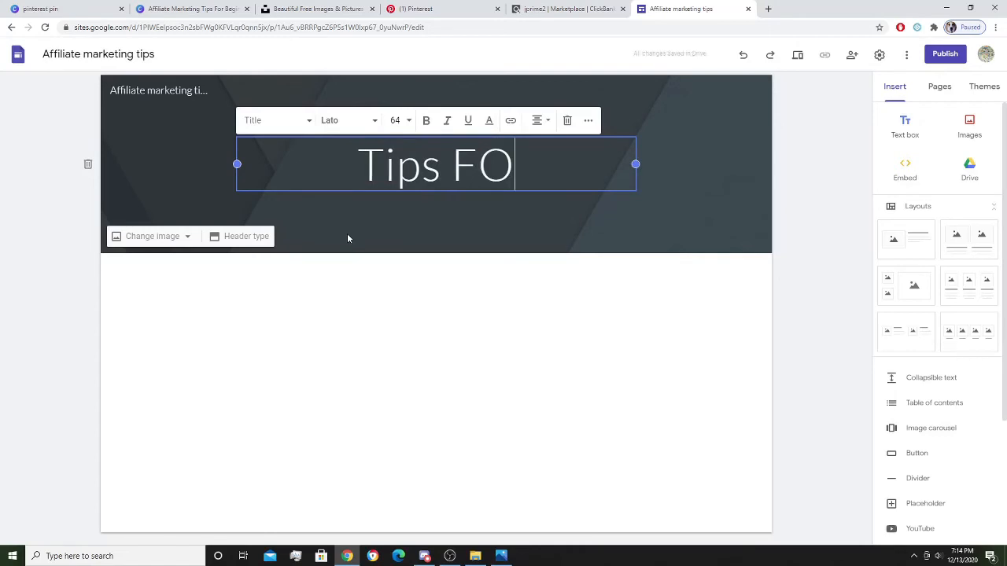
{"action": "key", "text": "BackSpace"}
{"action": "type", "text": "or a"}
{"action": "key", "text": "BackSpace"}
{"action": "type", "text": "Af"}
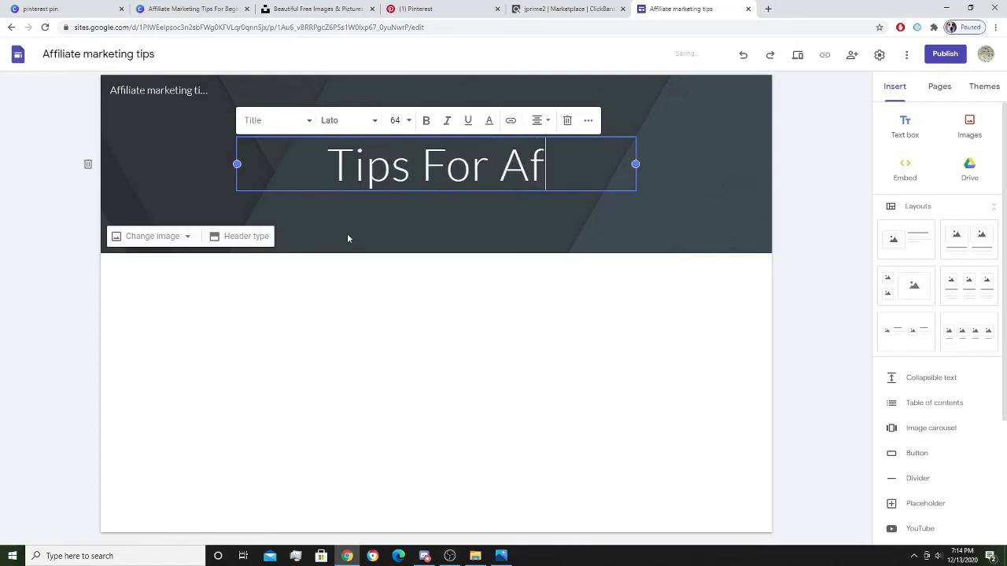
{"action": "type", "text": "filiate"}
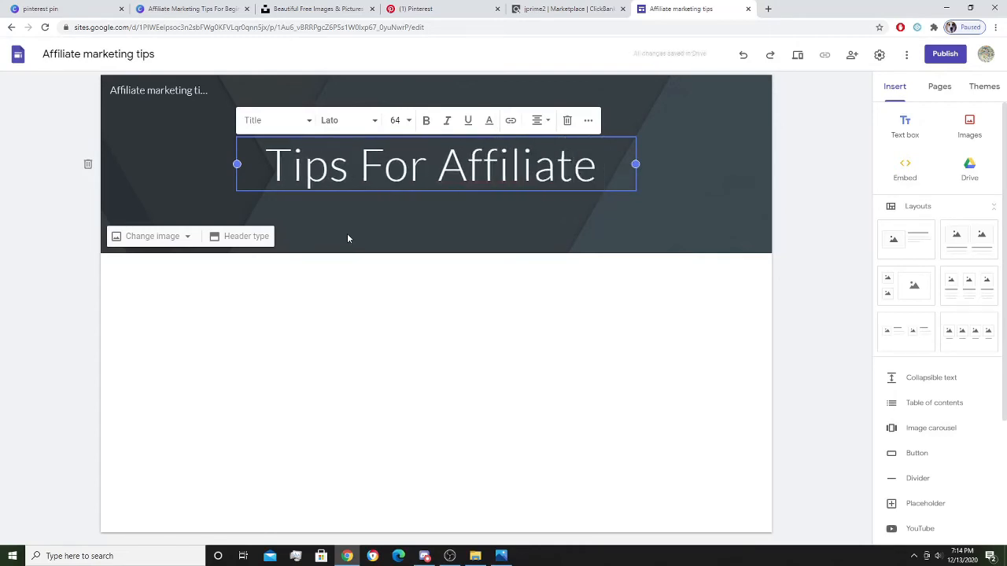
{"action": "type", "text": " Marketing"}
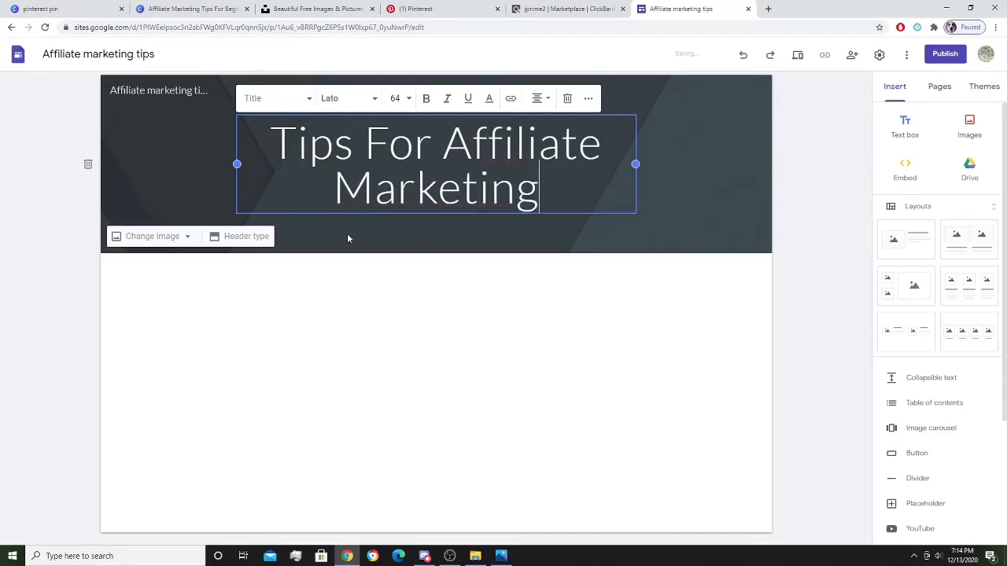
Make the page title bold.
{"action": "left_click", "coordinate": [63, 263]}
{"action": "triple_click", "coordinate": [442, 161]}
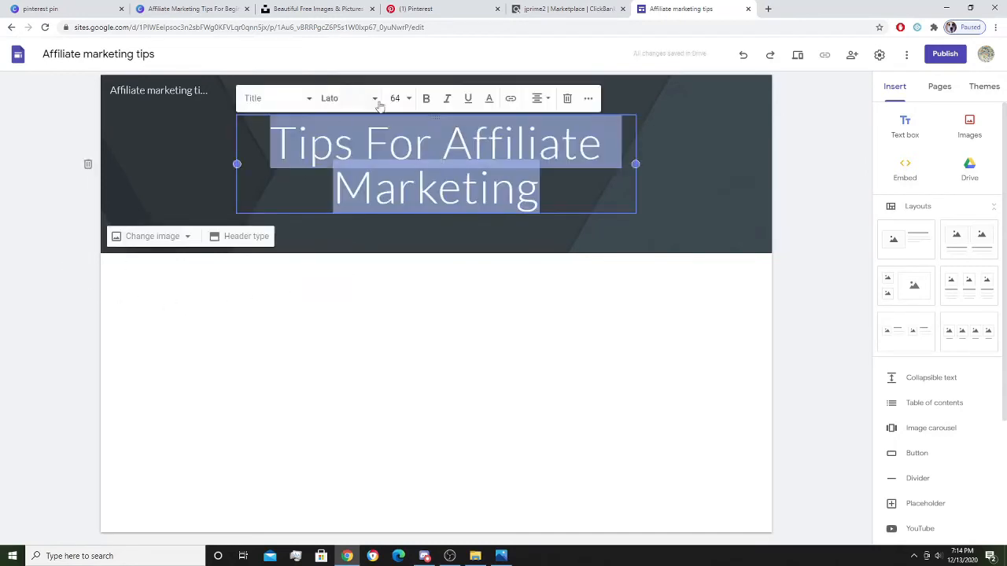
{"action": "left_click", "coordinate": [425, 98]}
{"action": "left_click", "coordinate": [397, 378]}
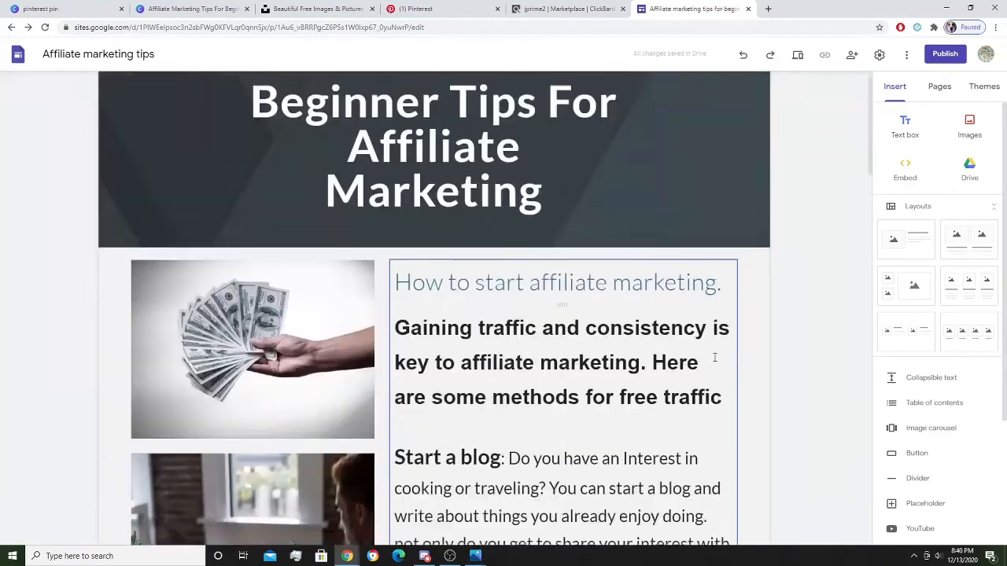
{"action": "scroll", "coordinate": [714, 357], "scroll_direction": "up", "scroll_amount": 1}
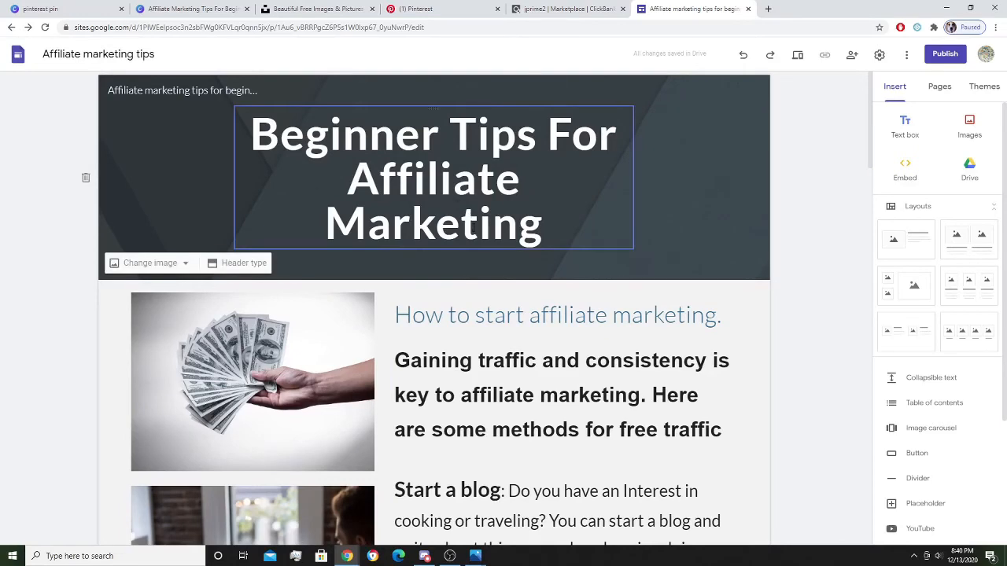
{"action": "scroll", "coordinate": [425, 314], "scroll_direction": "down", "scroll_amount": 4}
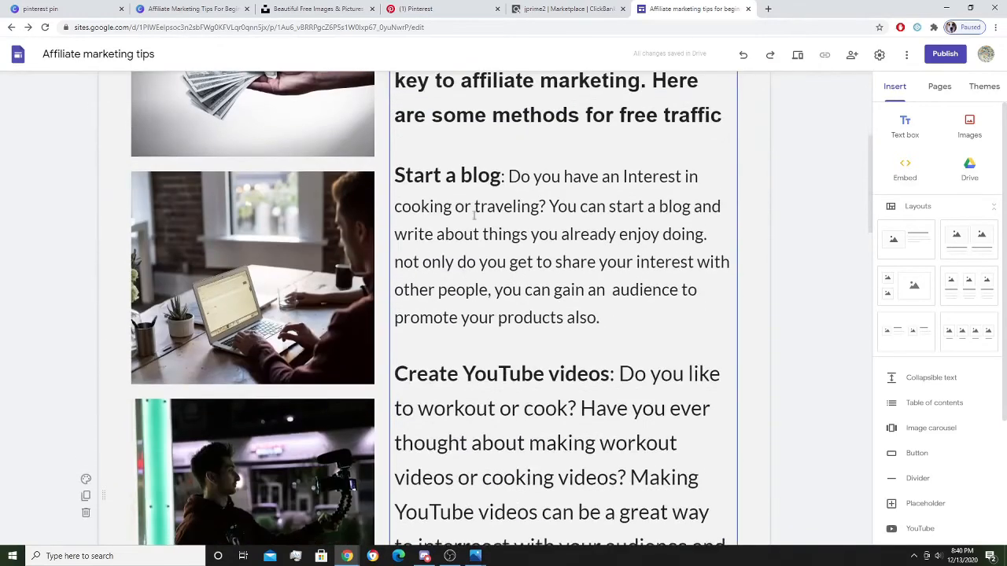
{"action": "scroll", "coordinate": [630, 363], "scroll_direction": "down", "scroll_amount": 9}
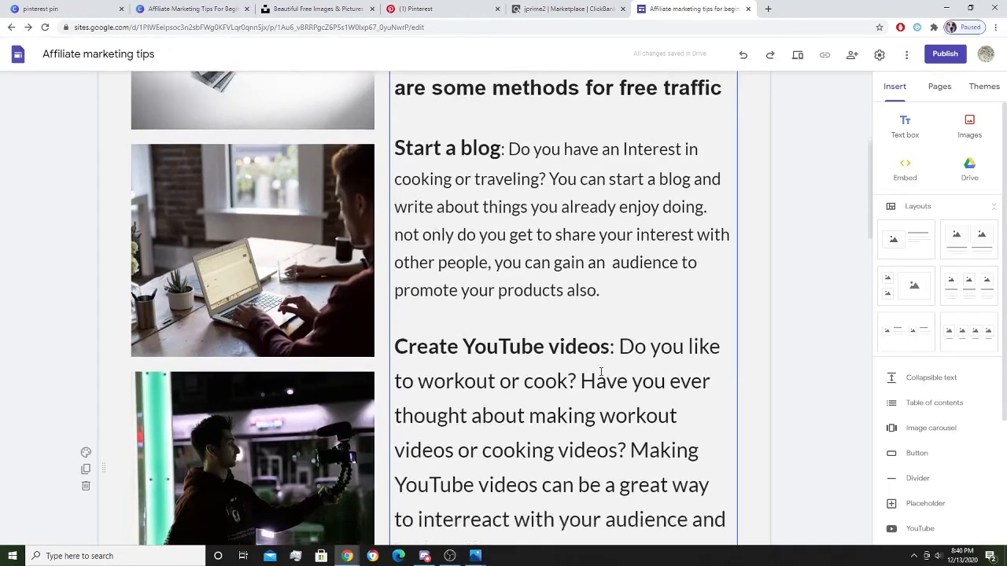
{"action": "scroll", "coordinate": [590, 366], "scroll_direction": "down", "scroll_amount": 1}
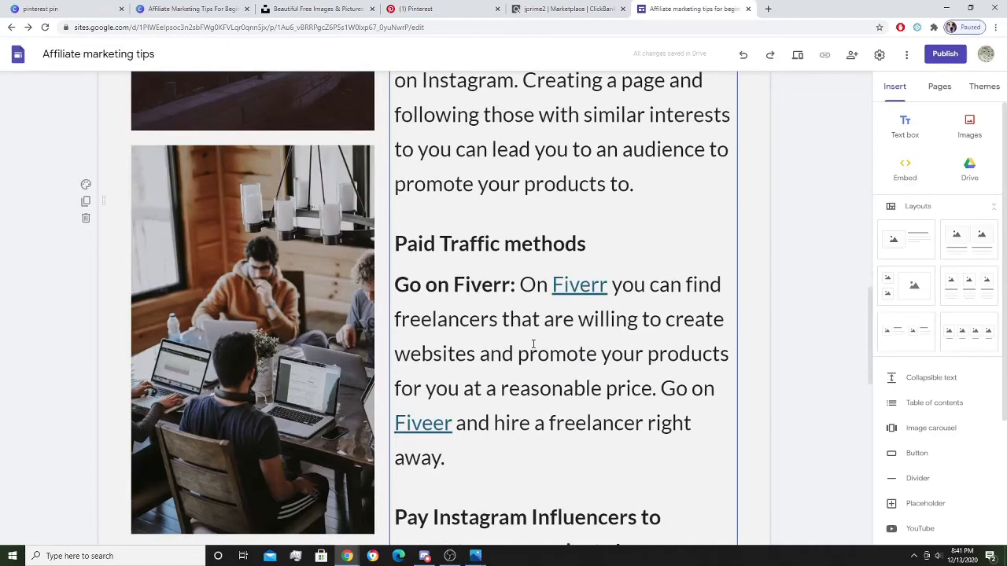
{"action": "scroll", "coordinate": [533, 344], "scroll_direction": "down", "scroll_amount": 10}
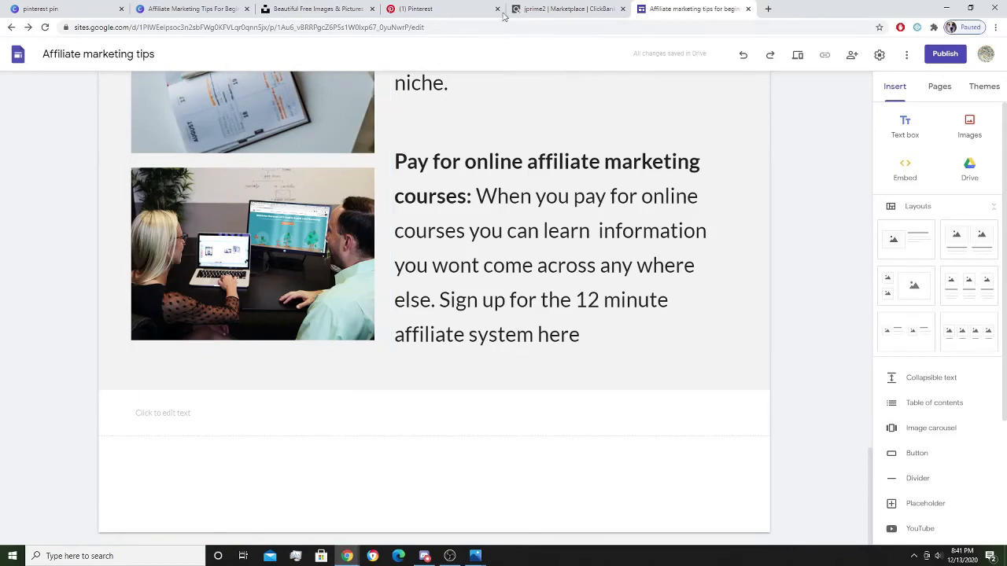
Generate and copy a ClickBank HopLink for The 12 Minute Affiliate System offer.
{"action": "left_click", "coordinate": [431, 10]}
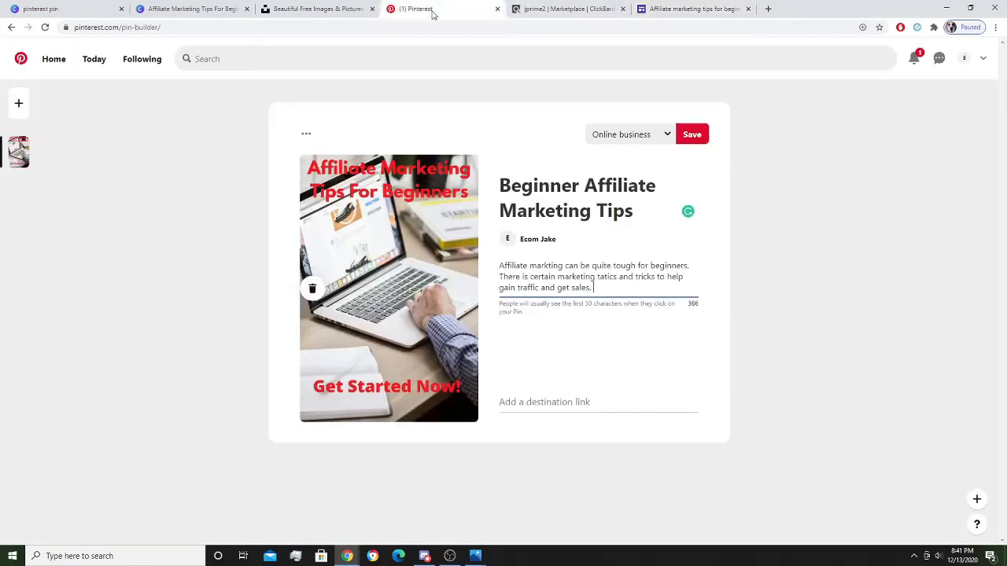
{"action": "left_click", "coordinate": [550, 9]}
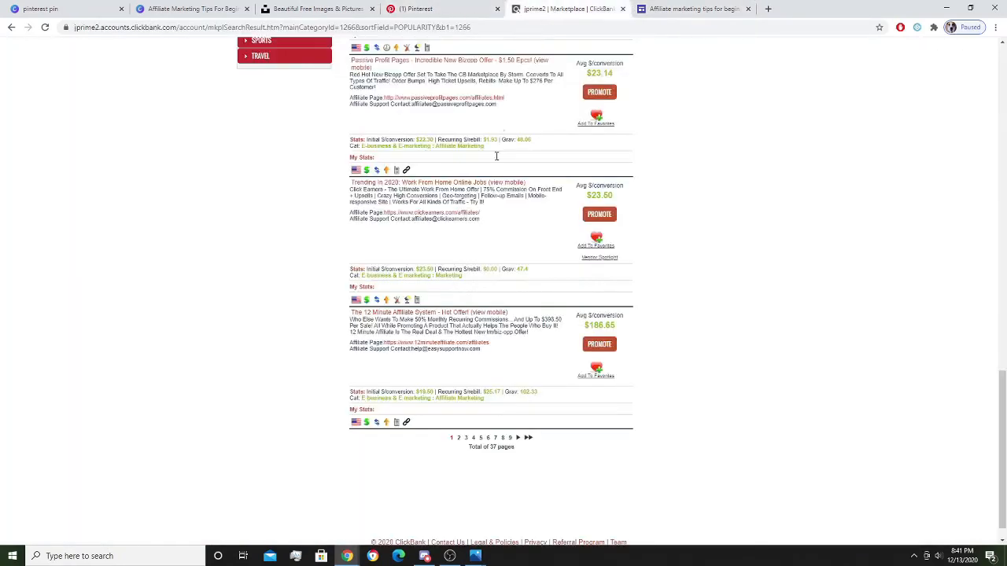
{"action": "left_click", "coordinate": [598, 345]}
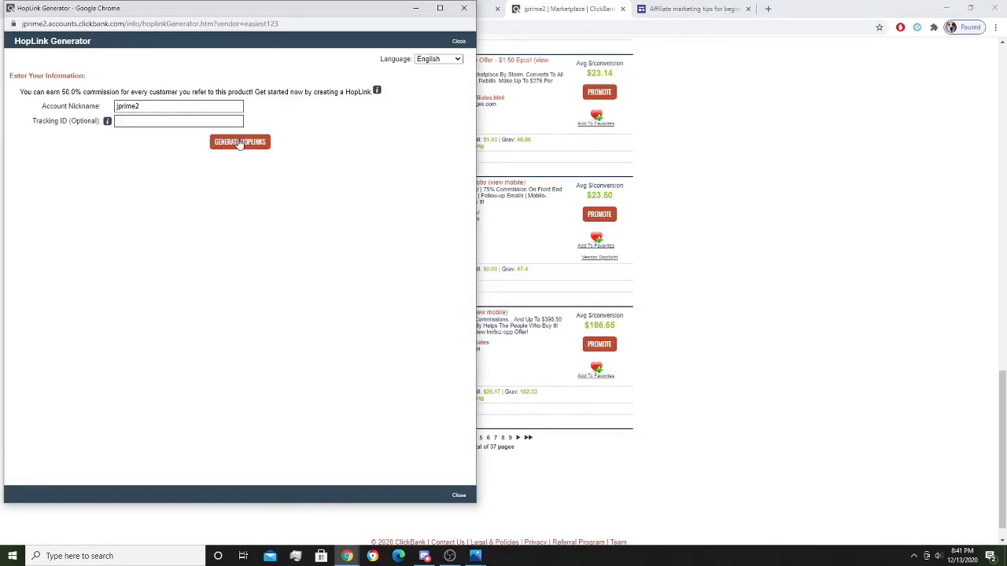
{"action": "left_click", "coordinate": [238, 143]}
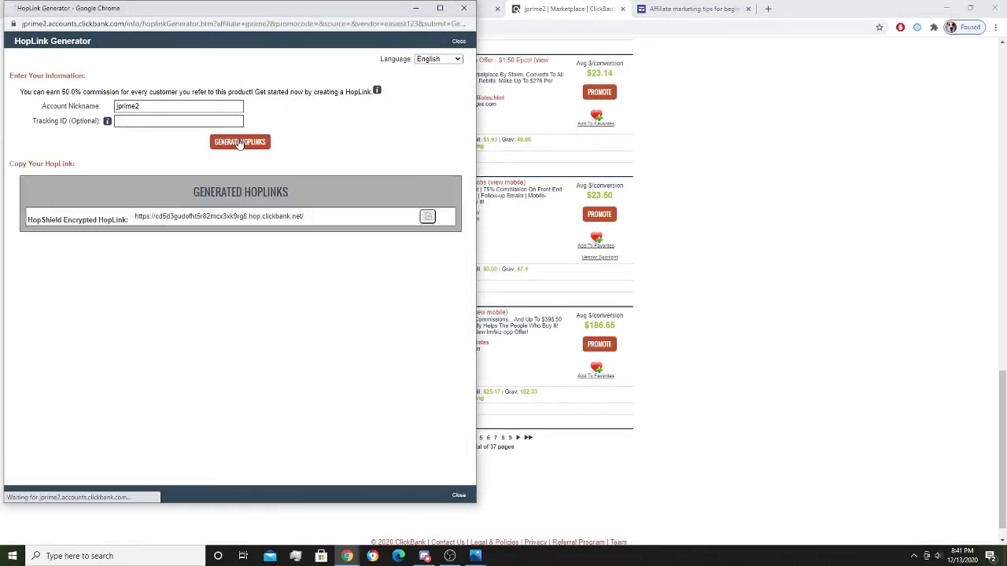
{"action": "left_click", "coordinate": [427, 217]}
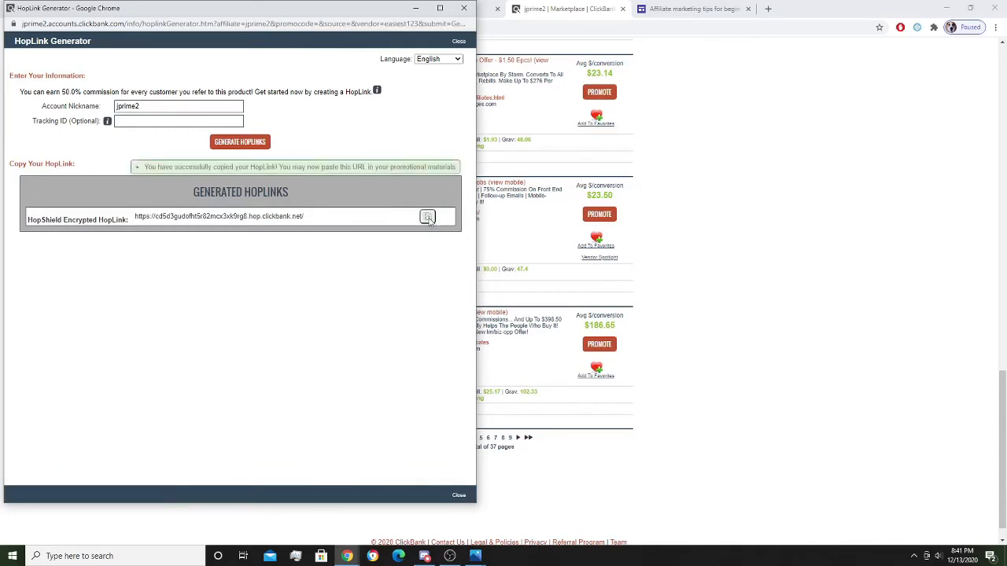
{"action": "left_click", "coordinate": [416, 9]}
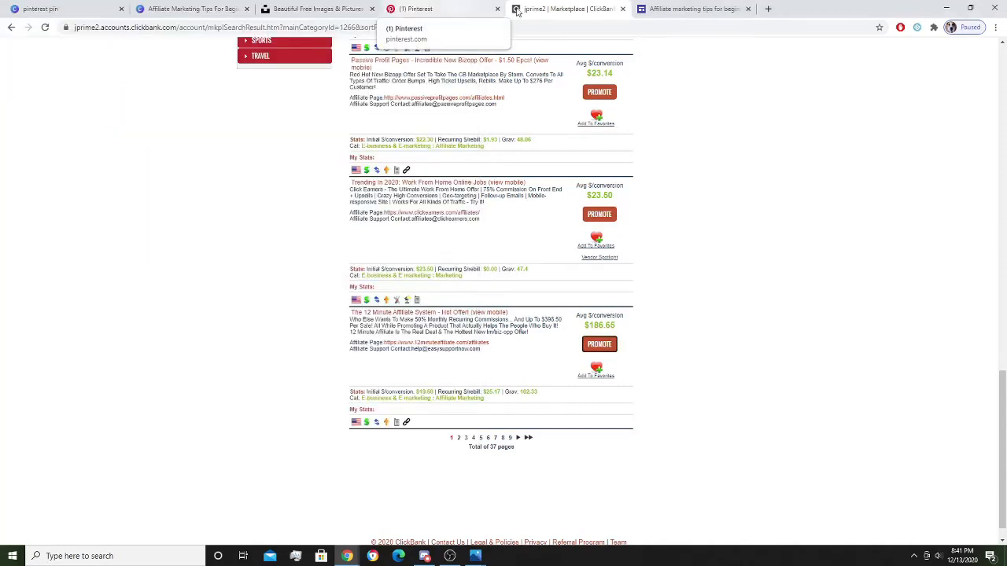
{"action": "left_click", "coordinate": [678, 9]}
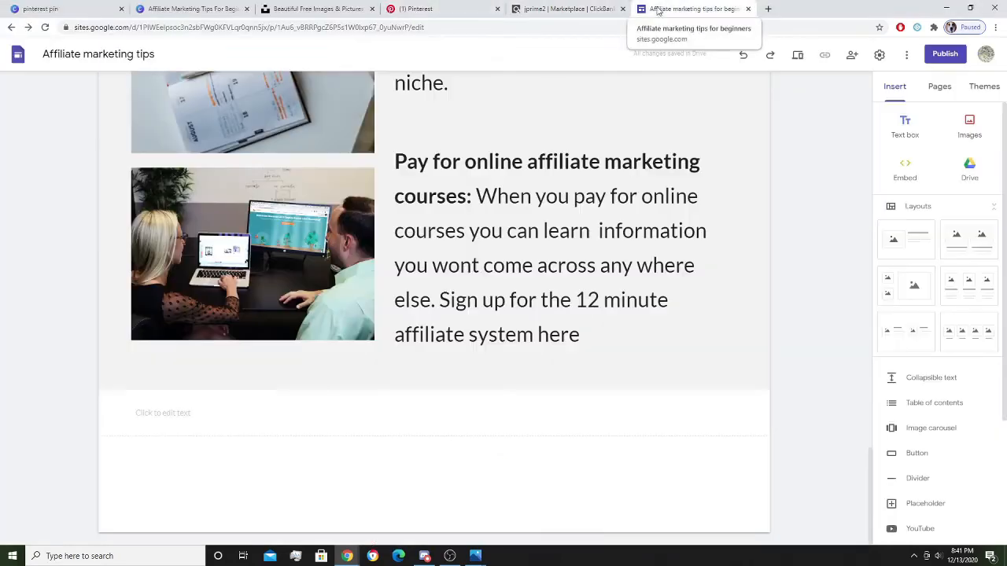
Below the sign-up paragraph, insert a HopLink link with text 'The 12 minute affiliate system', fixing its spelling.
{"action": "left_click", "coordinate": [590, 341]}
{"action": "key", "text": "Return"}
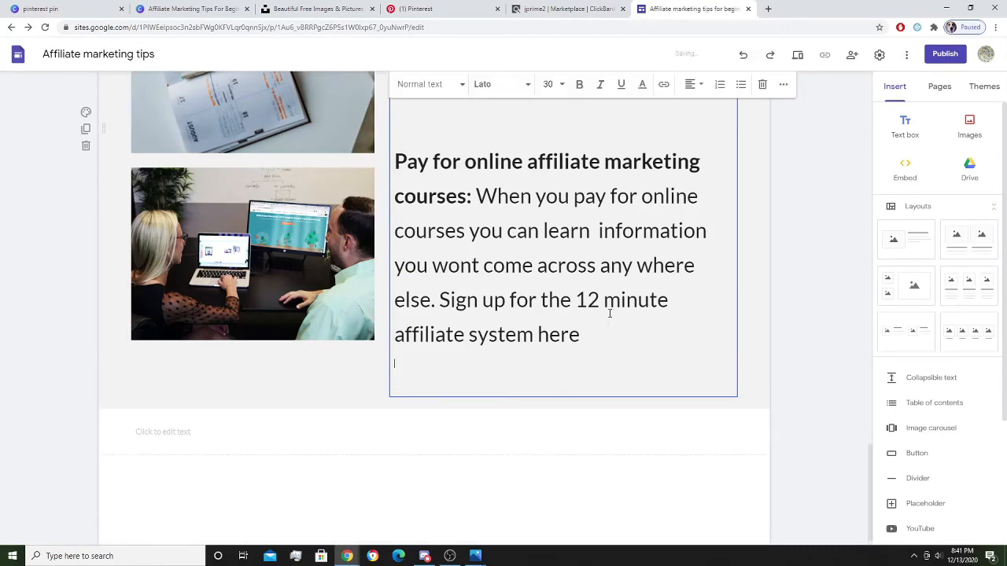
{"action": "key", "text": "Return"}
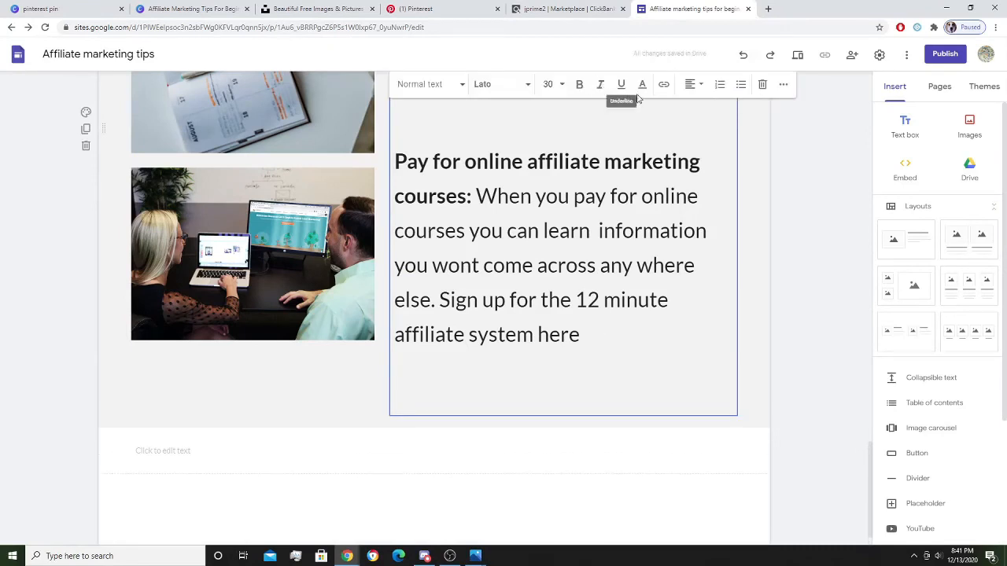
{"action": "left_click", "coordinate": [665, 85]}
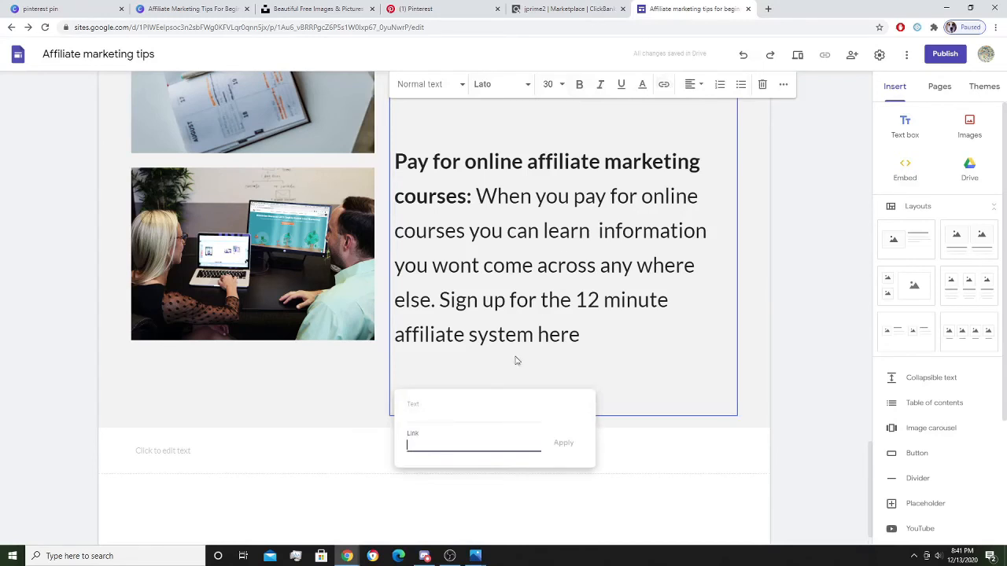
{"action": "key", "text": "ctrl+v"}
{"action": "left_click", "coordinate": [467, 411]}
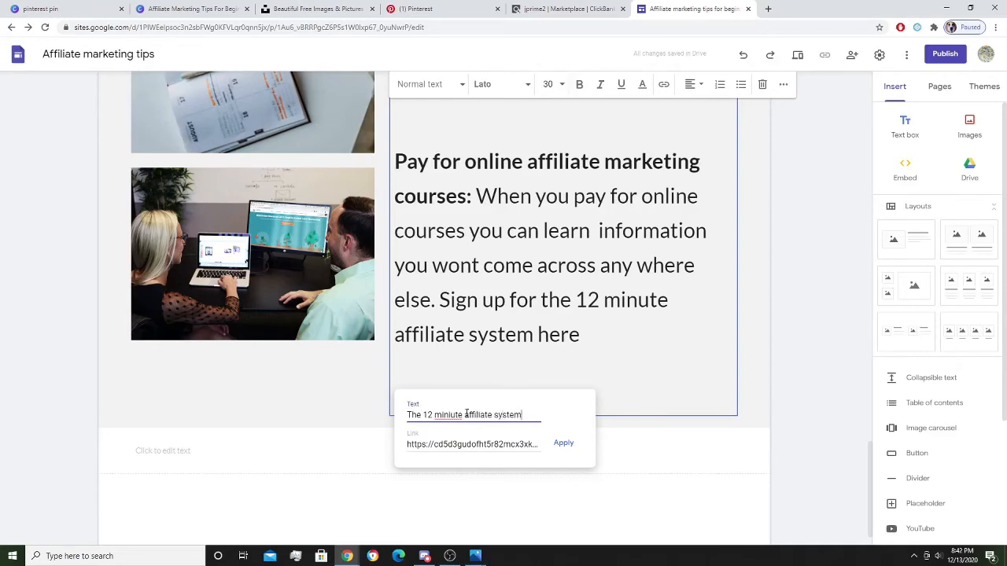
{"action": "right_click", "coordinate": [442, 415]}
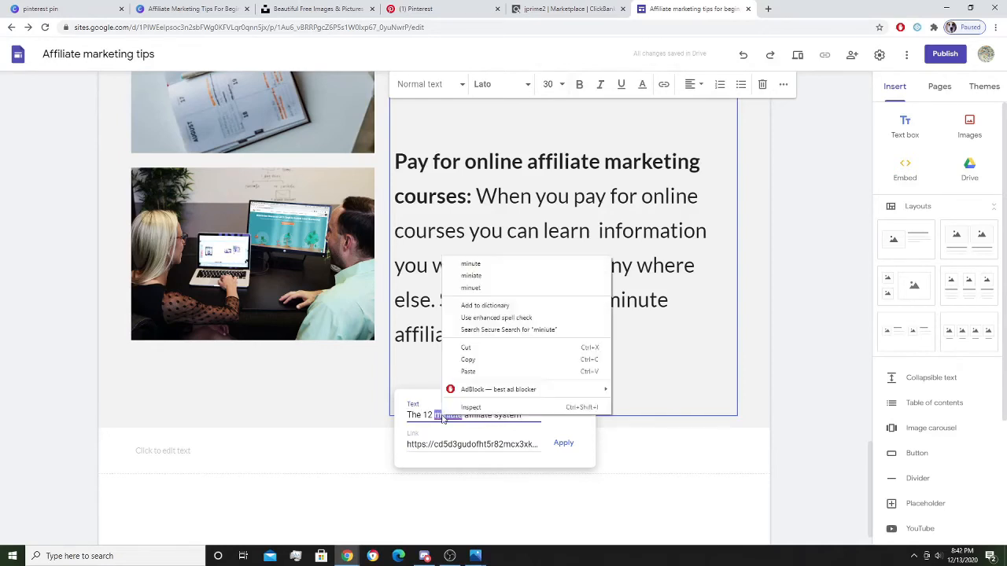
{"action": "left_click", "coordinate": [474, 264]}
{"action": "left_click", "coordinate": [564, 445]}
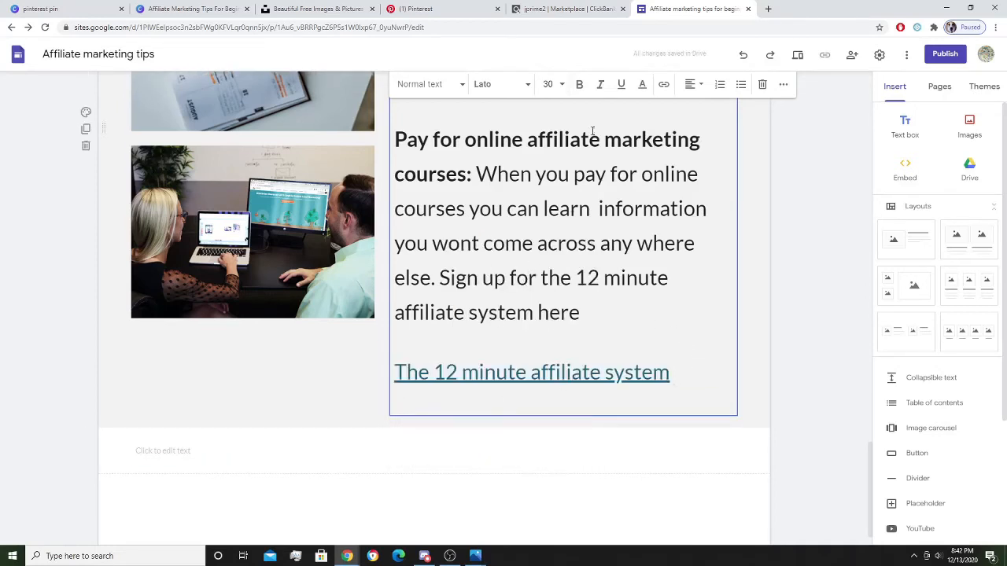
Edit the link text to read 'The 12 minute Affiliate system'.
{"action": "left_click", "coordinate": [555, 8]}
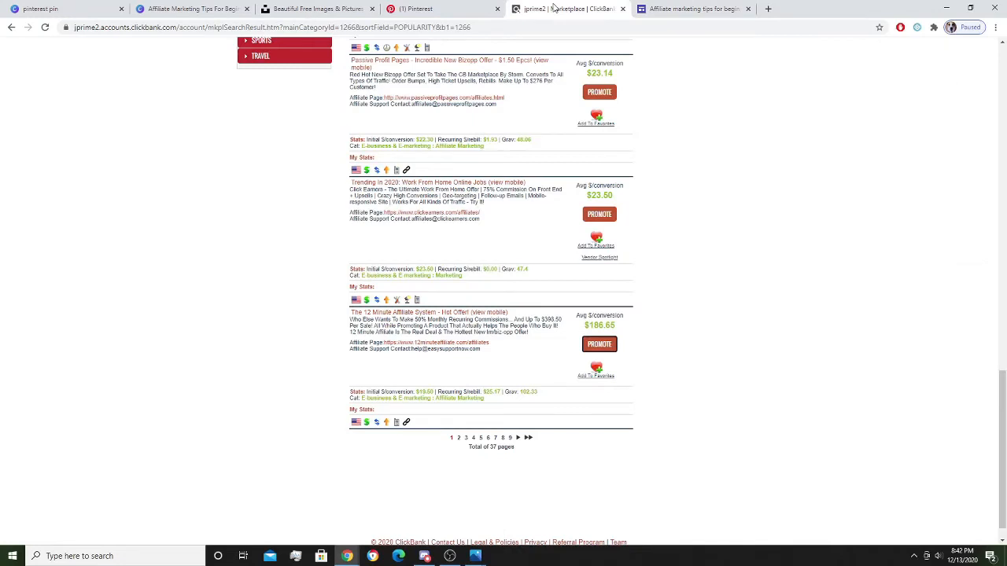
{"action": "left_click", "coordinate": [694, 9]}
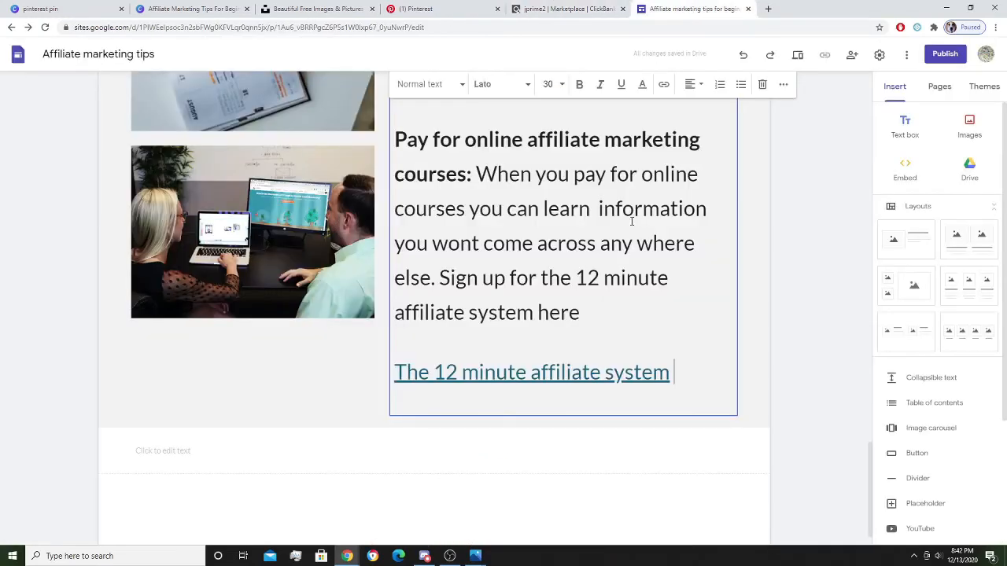
{"action": "left_click", "coordinate": [548, 372]}
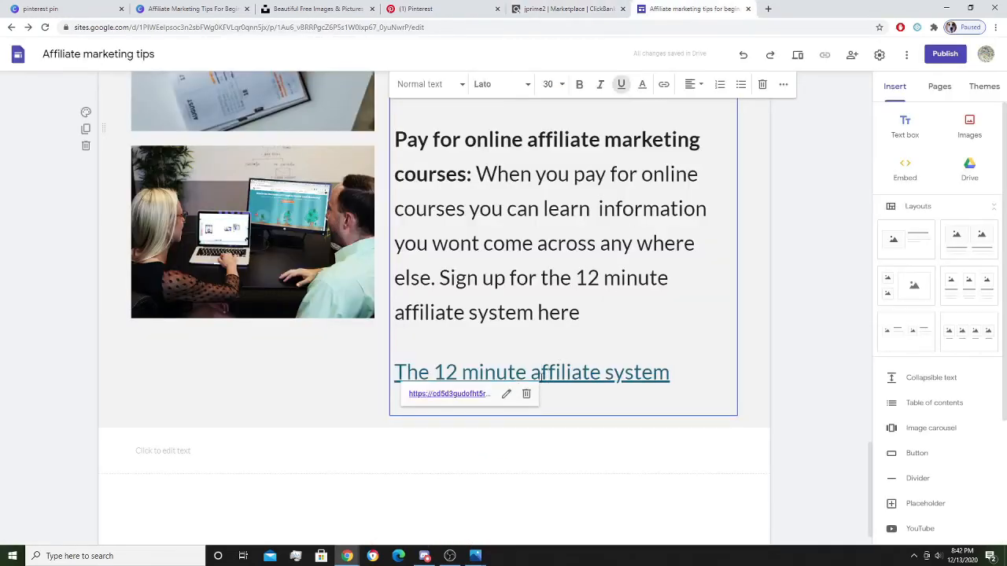
{"action": "left_click", "coordinate": [507, 393]}
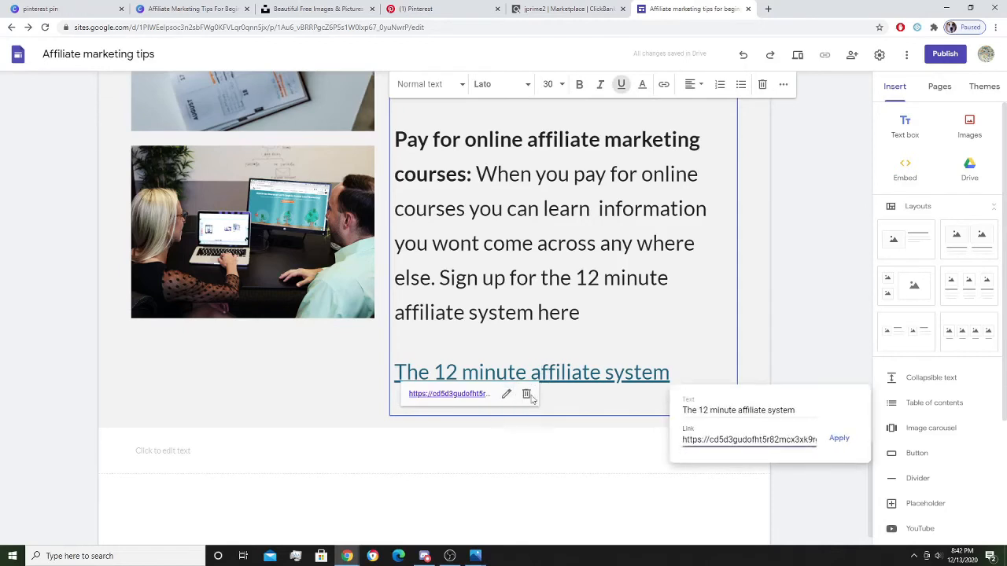
{"action": "left_click", "coordinate": [739, 410]}
{"action": "key", "text": "BackSpace"}
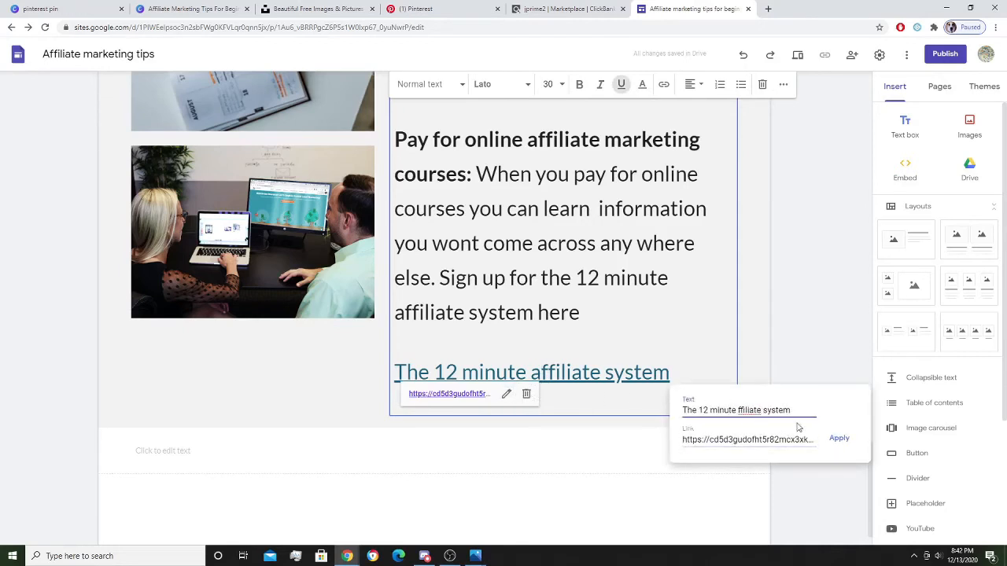
{"action": "type", "text": "A"}
{"action": "left_click", "coordinate": [838, 438]}
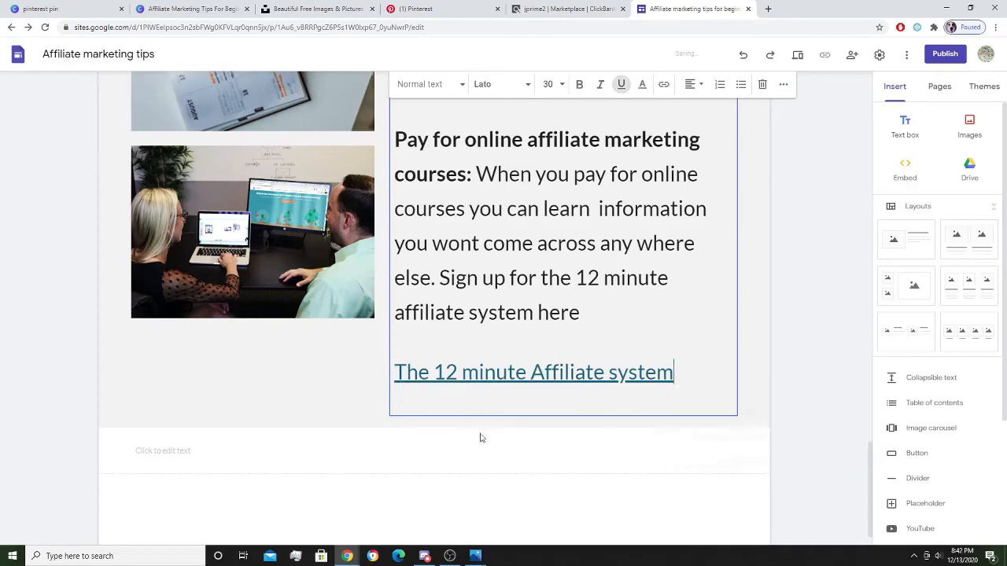
{"action": "scroll", "coordinate": [443, 375], "scroll_direction": "up", "scroll_amount": 10}
Publish the site at its suggested web address and copy the published site link.
{"action": "scroll", "coordinate": [440, 294], "scroll_direction": "up", "scroll_amount": 8}
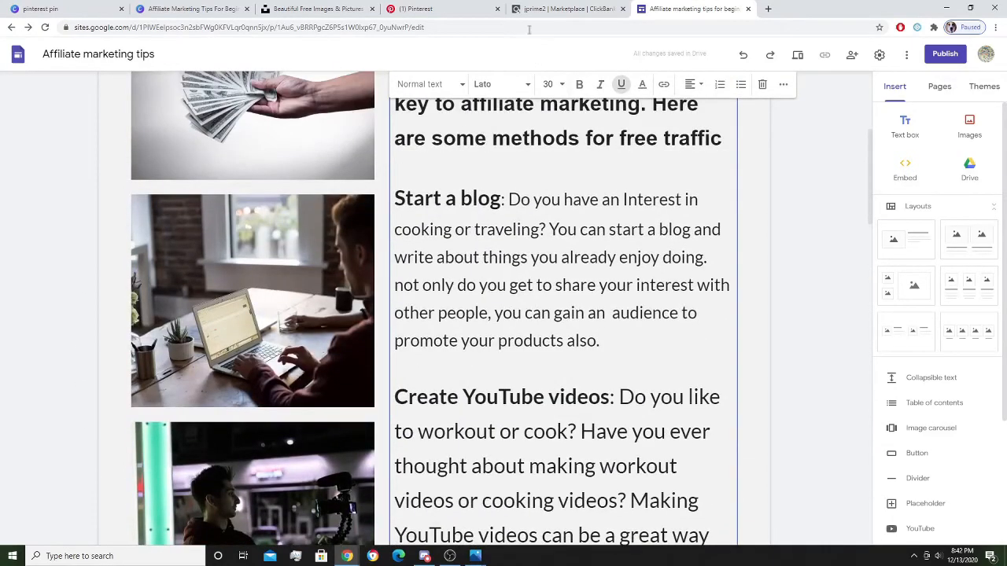
{"action": "scroll", "coordinate": [633, 94], "scroll_direction": "up", "scroll_amount": 3}
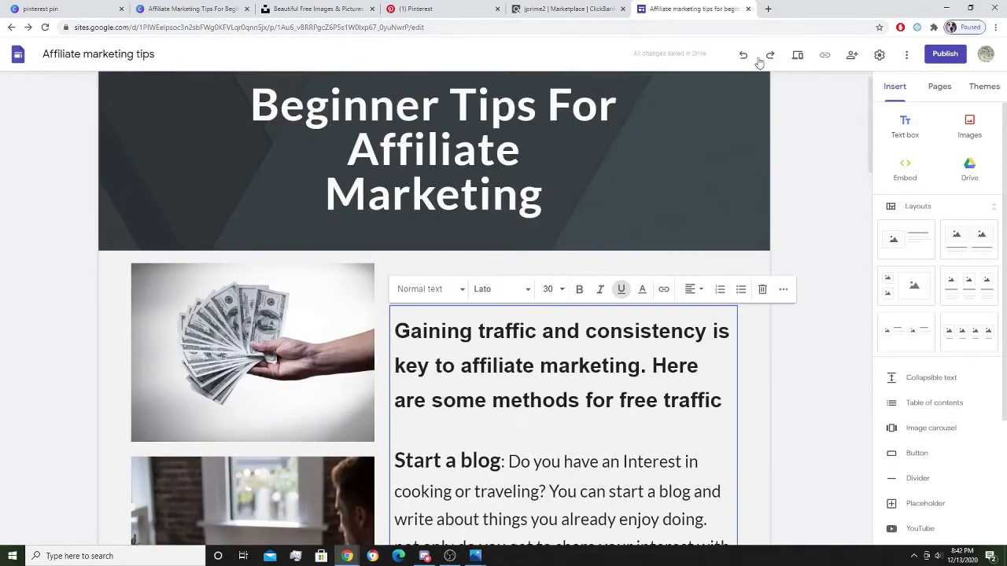
{"action": "left_click", "coordinate": [944, 54]}
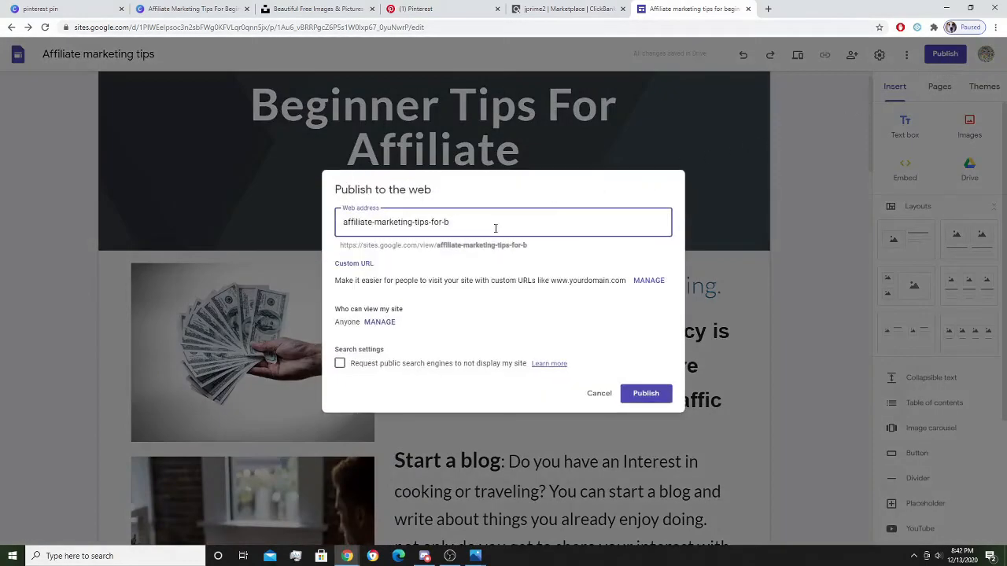
{"action": "left_click", "coordinate": [645, 394]}
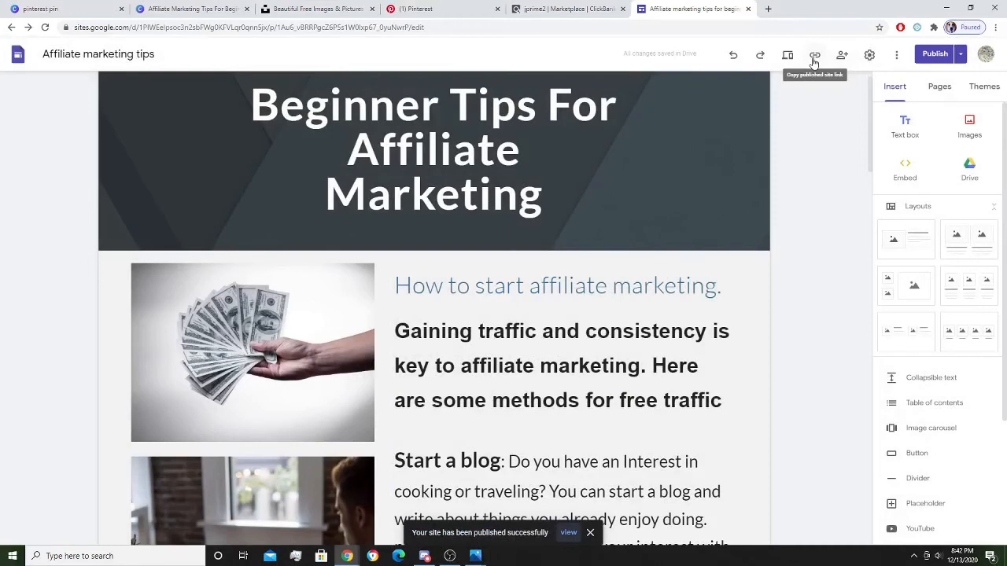
{"action": "left_click", "coordinate": [815, 55]}
{"action": "left_click", "coordinate": [634, 296]}
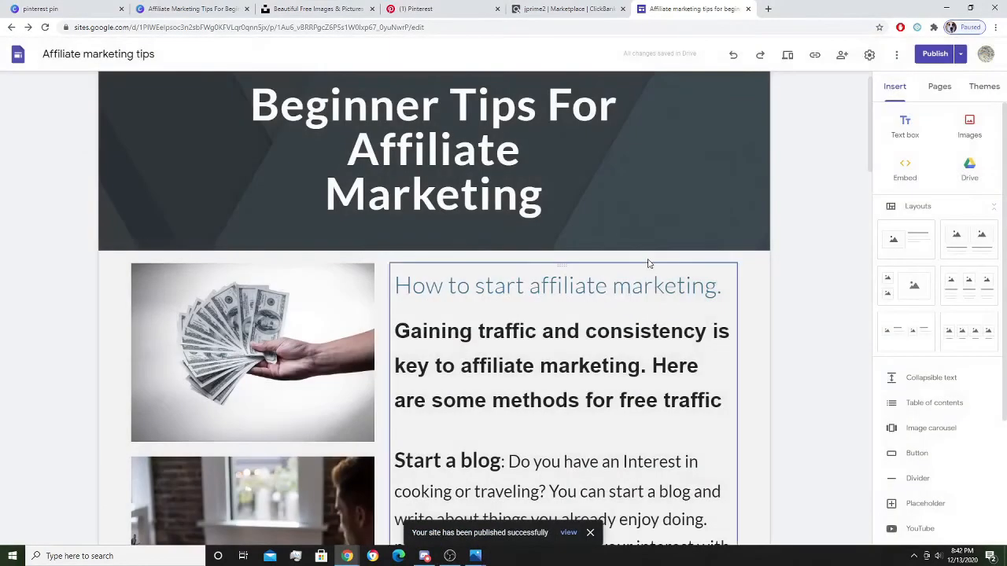
{"action": "left_click", "coordinate": [543, 8]}
Paste the published site URL as the pin's destination link and save it to Online business.
{"action": "left_click", "coordinate": [418, 8]}
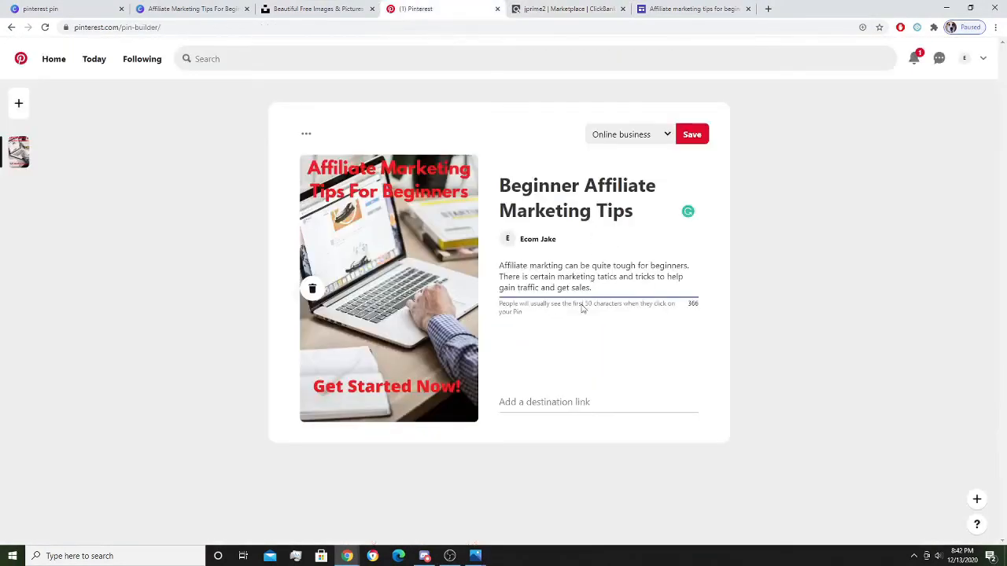
{"action": "left_click", "coordinate": [582, 401]}
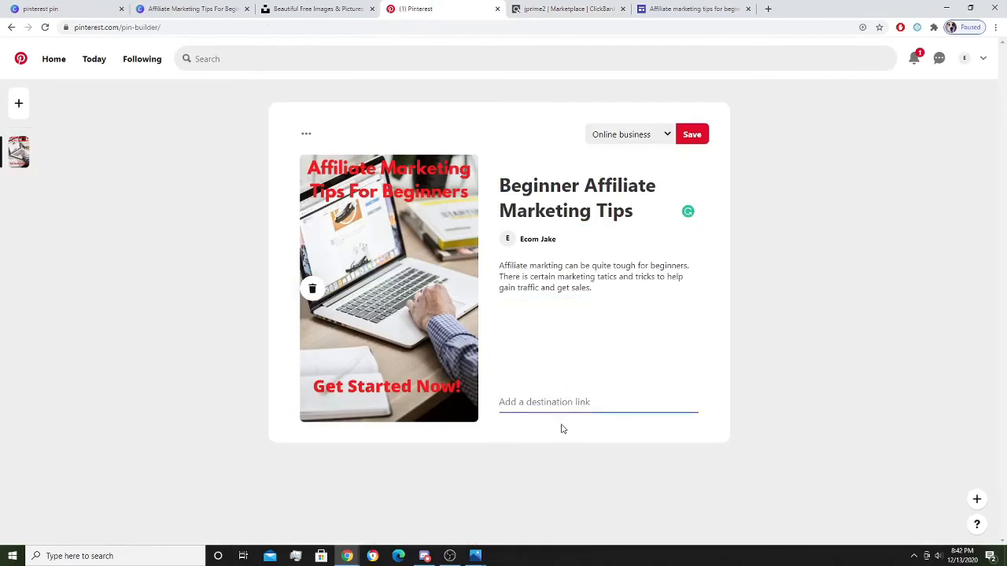
{"action": "key", "text": "ctrl+v"}
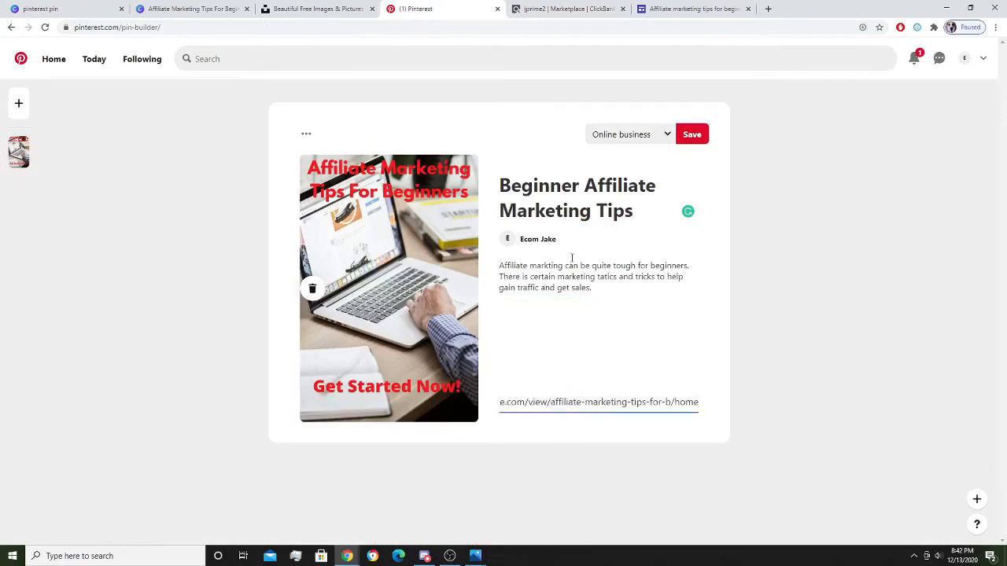
{"action": "left_click", "coordinate": [693, 133]}
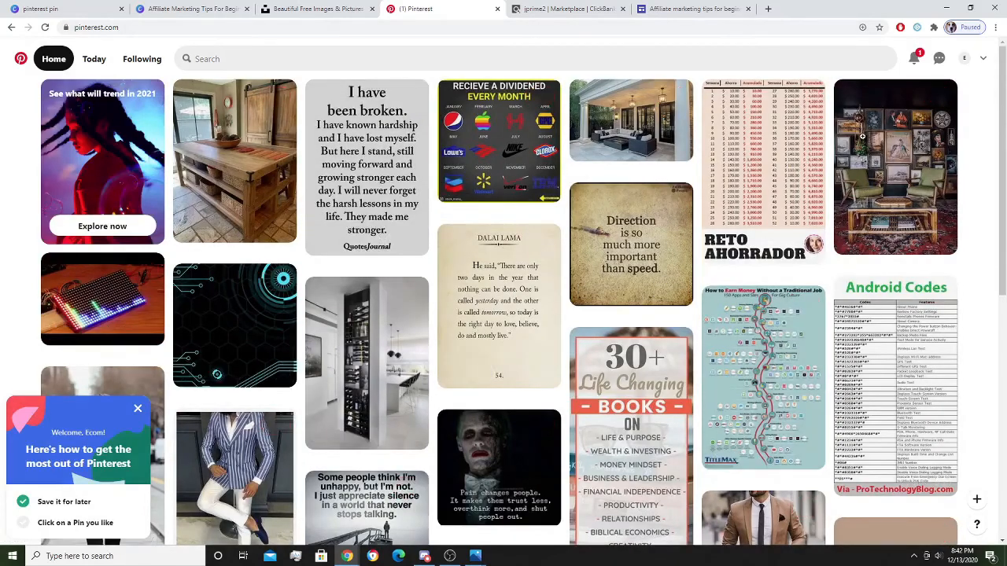
Open the Online business board from your profile, then rerun the 'affiliate marketing' search.
{"action": "left_click", "coordinate": [965, 59]}
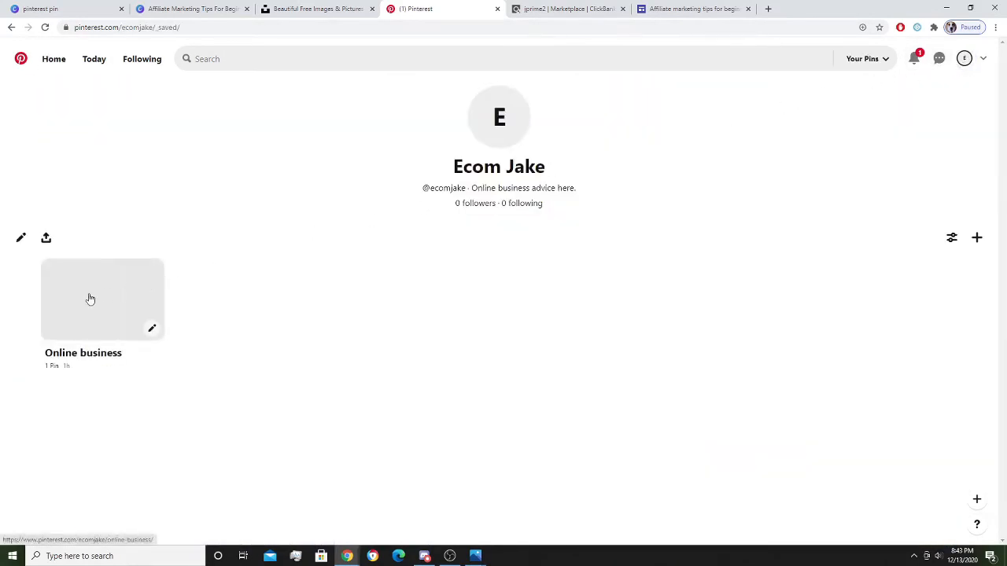
{"action": "left_click", "coordinate": [90, 299]}
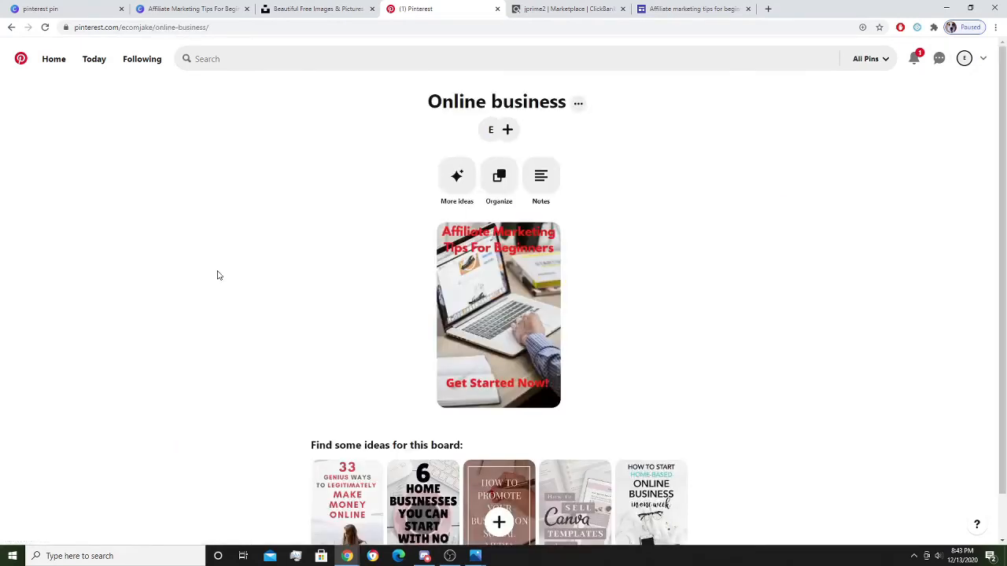
{"action": "left_click", "coordinate": [284, 55]}
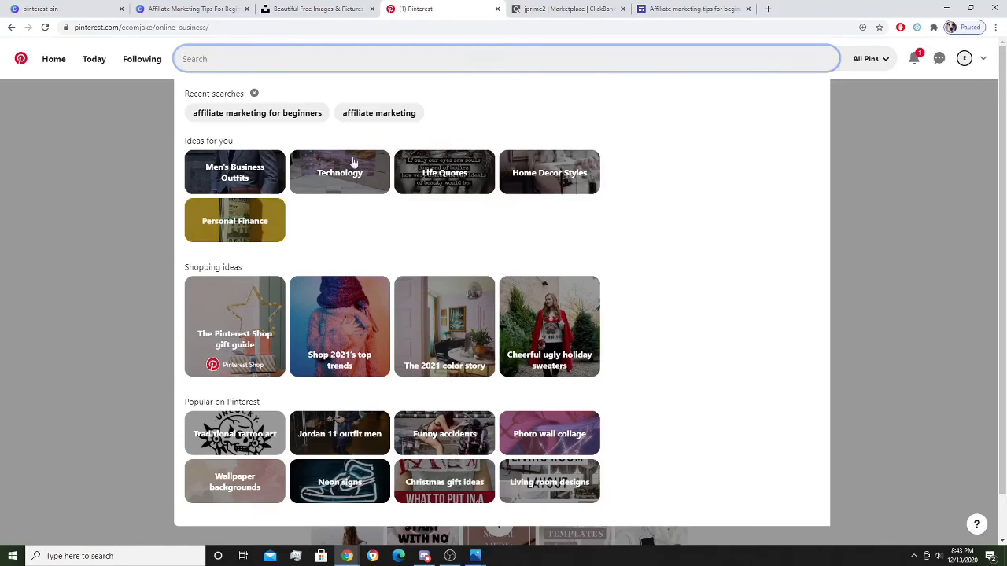
{"action": "left_click", "coordinate": [391, 115]}
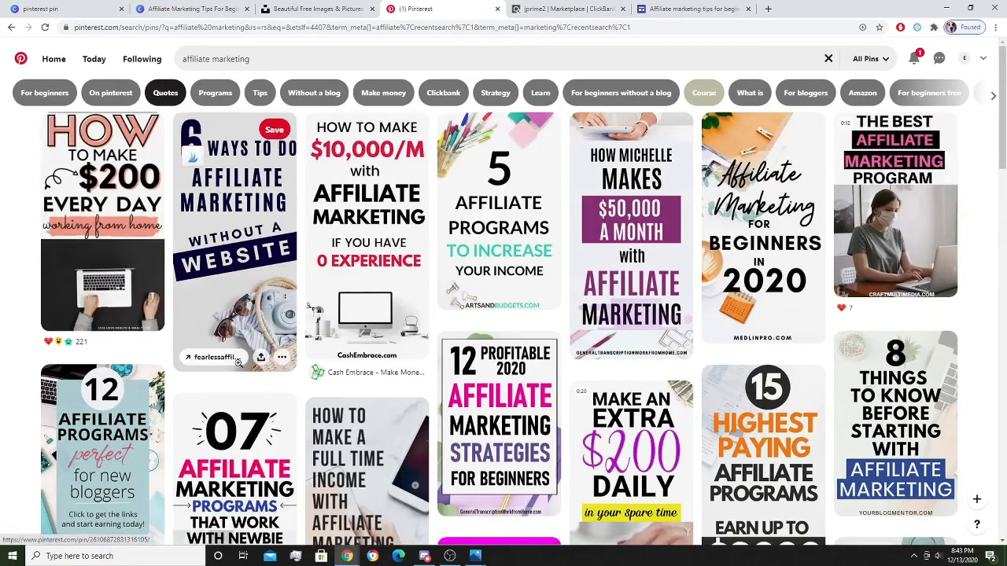
Save the 6 Ways pin and the $50,000 a Month pin to Online business, then open the latter.
{"action": "left_click", "coordinate": [278, 135]}
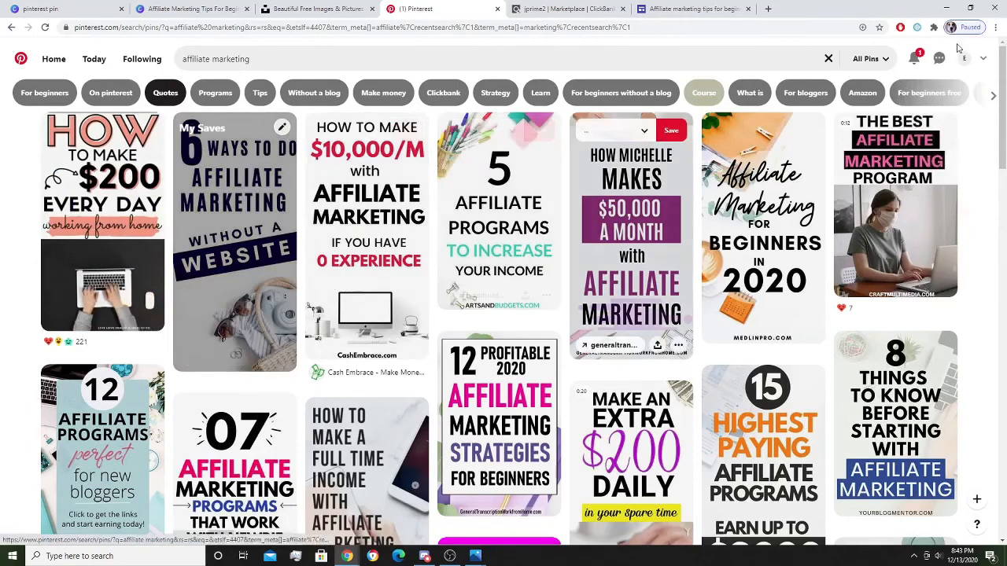
{"action": "left_click", "coordinate": [641, 134]}
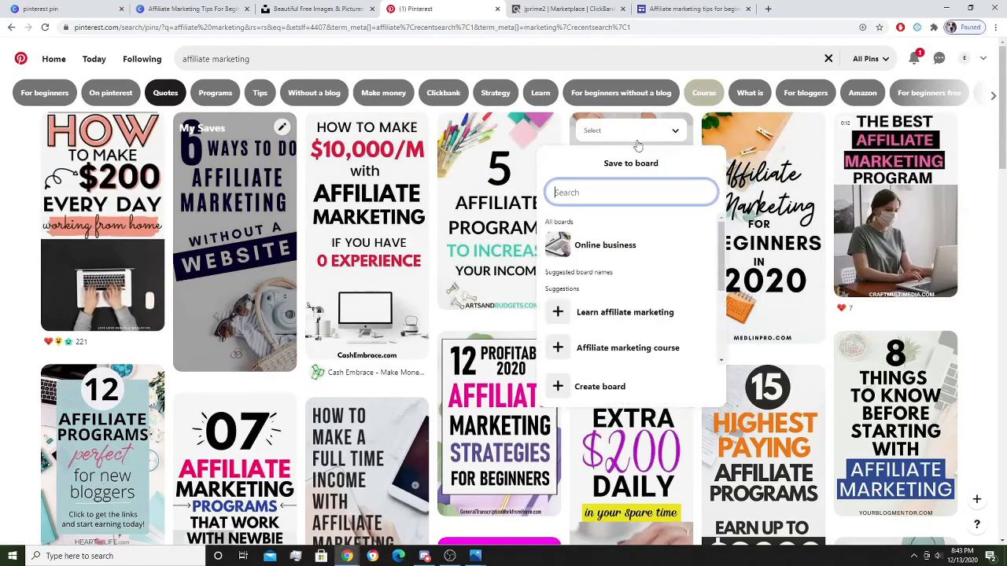
{"action": "left_click", "coordinate": [615, 247]}
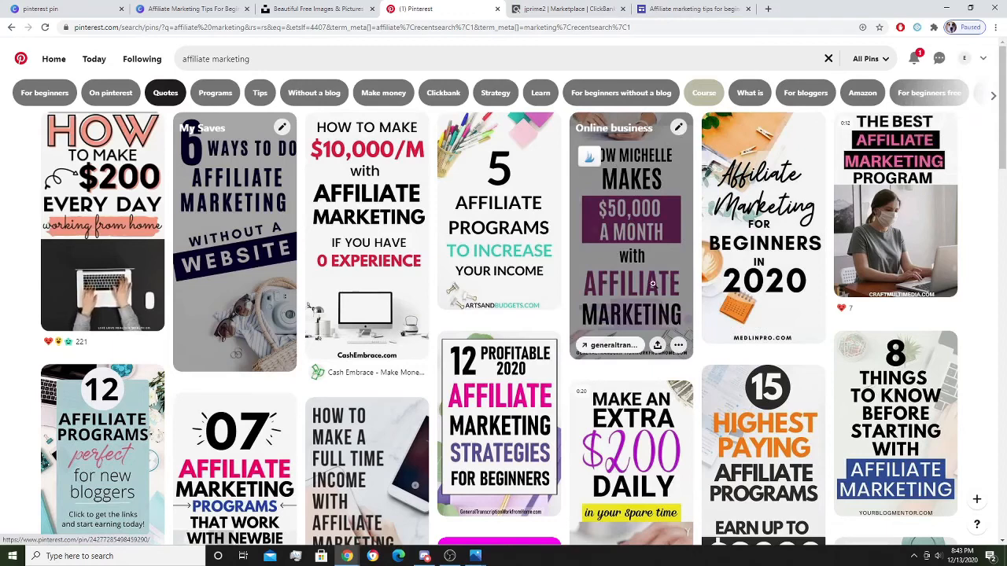
{"action": "left_click", "coordinate": [644, 191]}
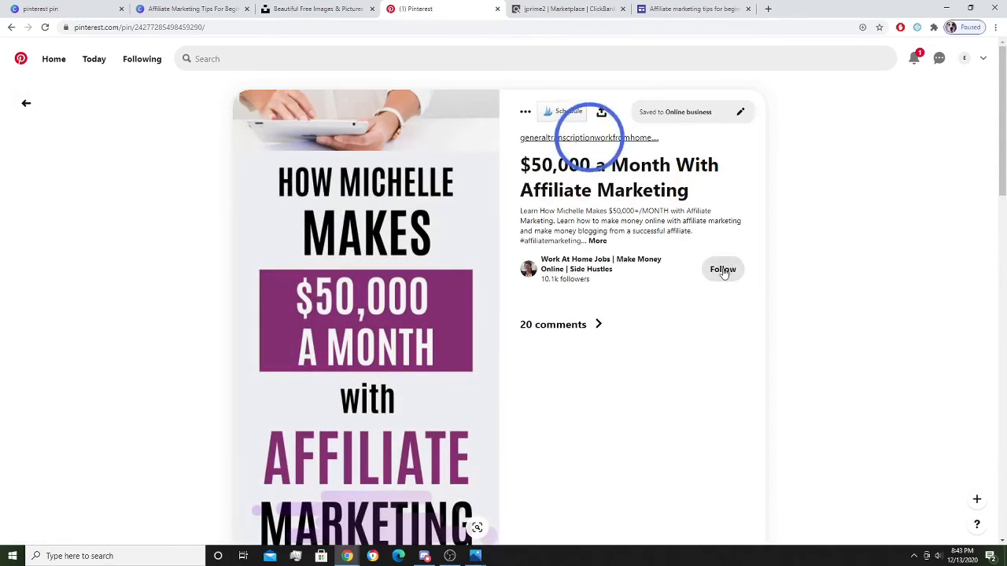
Follow the pin's creator and open their list of followers.
{"action": "left_click", "coordinate": [723, 270]}
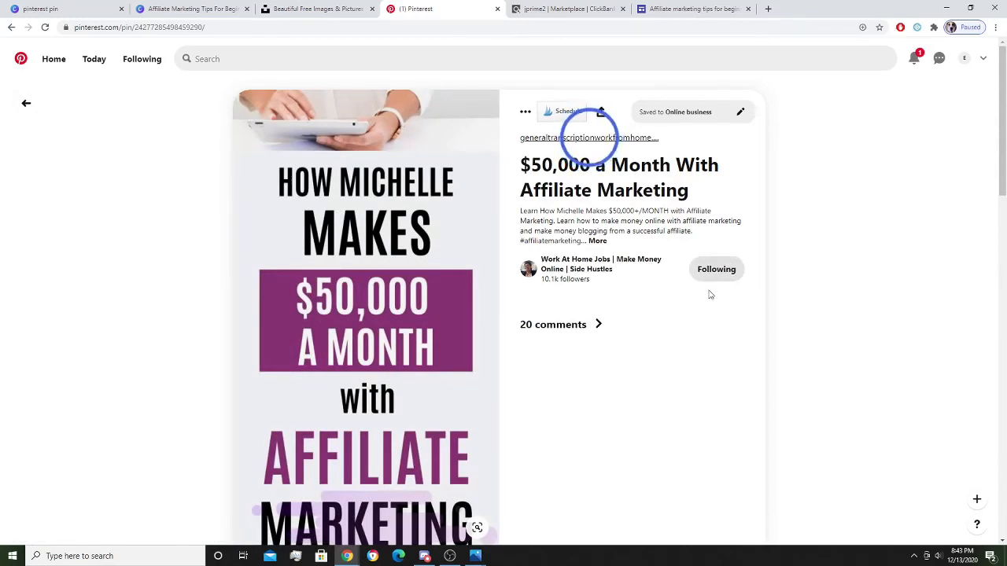
{"action": "left_click", "coordinate": [558, 263]}
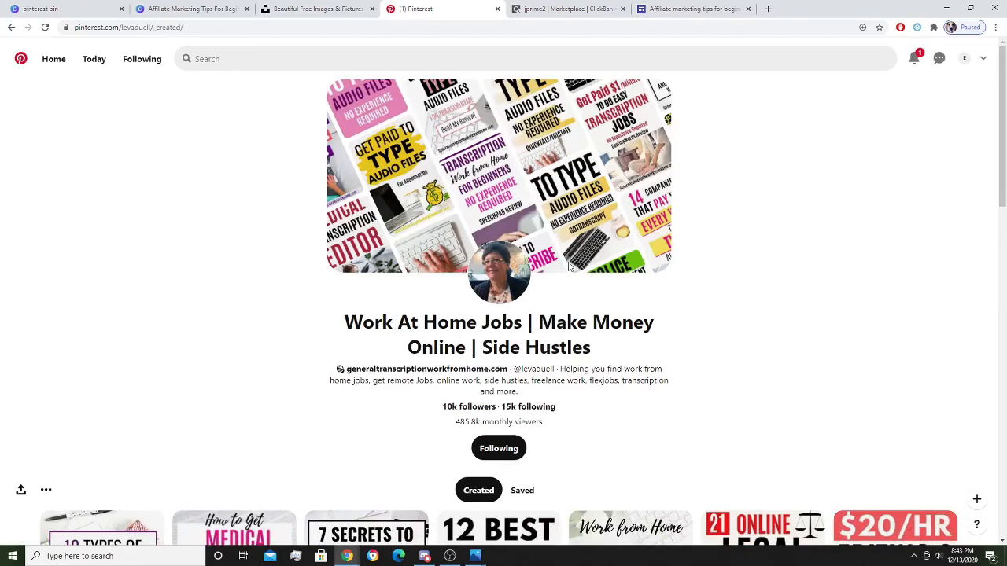
{"action": "left_click", "coordinate": [474, 407]}
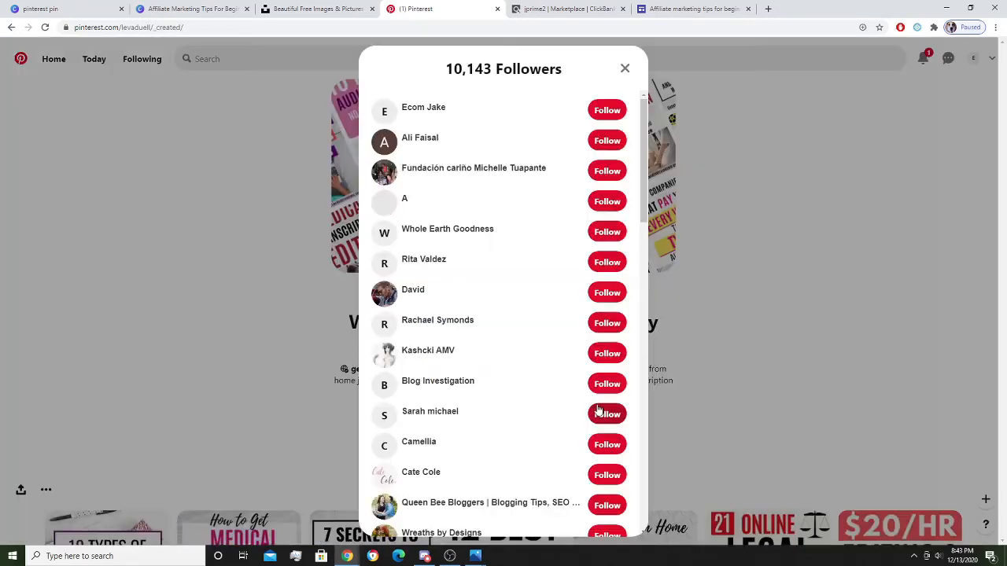
Follow eleven accounts from the creator's followers list, then close the list.
{"action": "left_click", "coordinate": [607, 141]}
{"action": "left_click", "coordinate": [604, 170]}
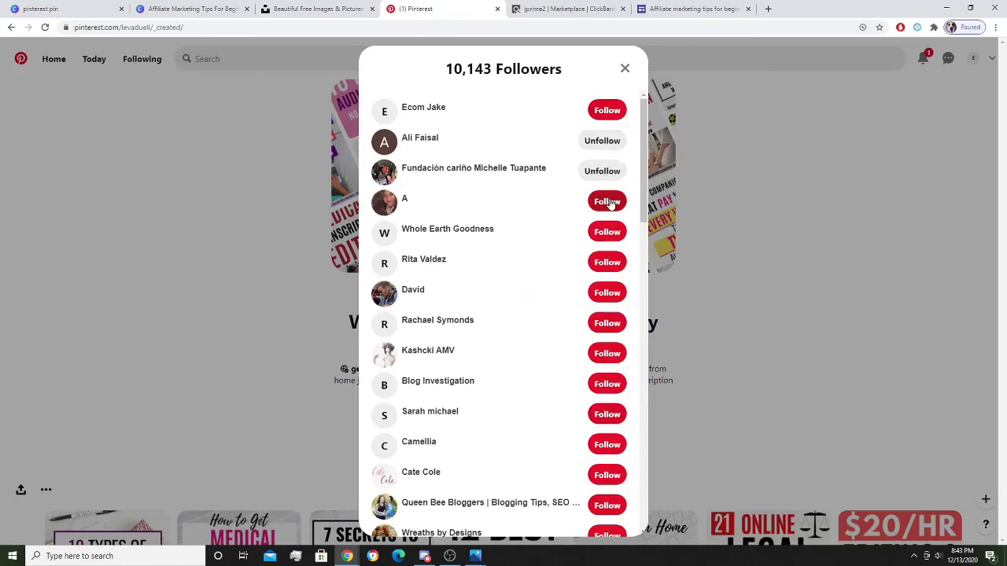
{"action": "left_click", "coordinate": [607, 201]}
{"action": "left_click", "coordinate": [601, 232]}
{"action": "left_click", "coordinate": [607, 262]}
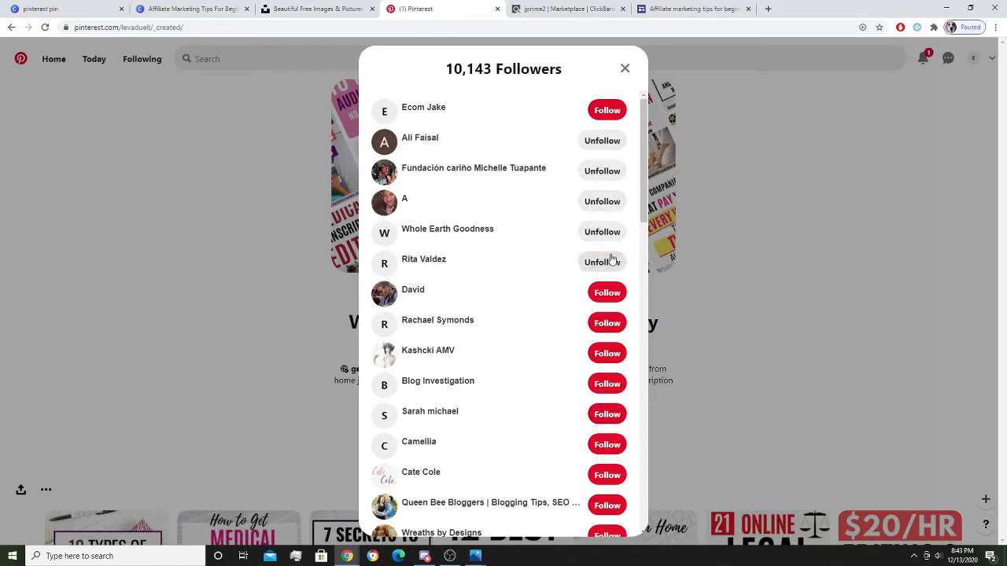
{"action": "left_click", "coordinate": [607, 111]}
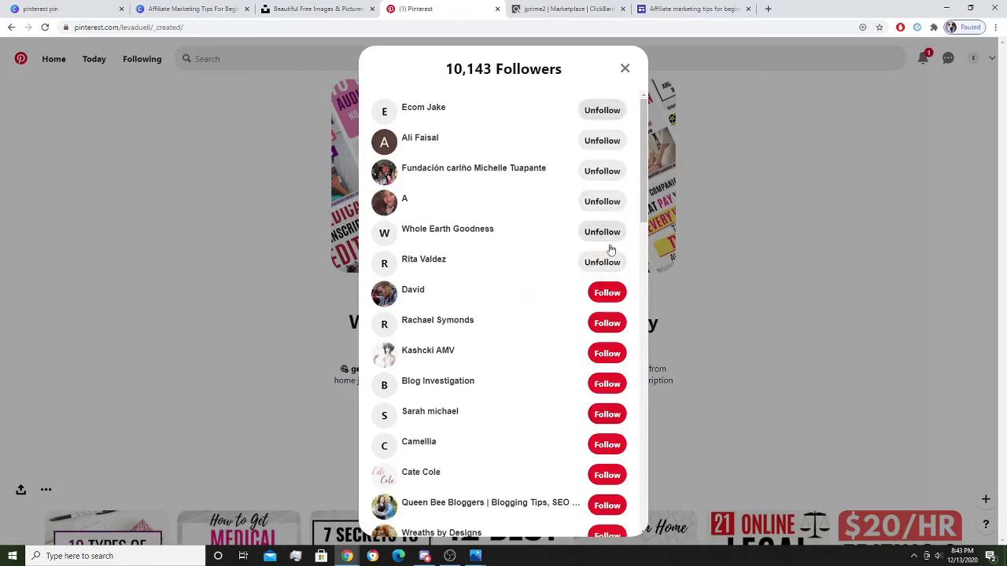
{"action": "left_click", "coordinate": [608, 292]}
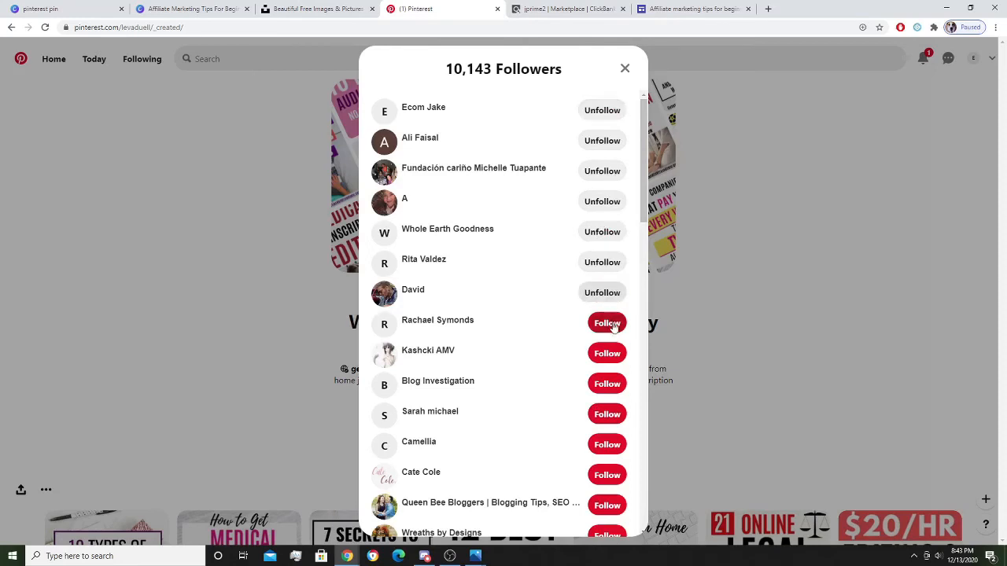
{"action": "left_click", "coordinate": [607, 323]}
{"action": "left_click", "coordinate": [606, 353]}
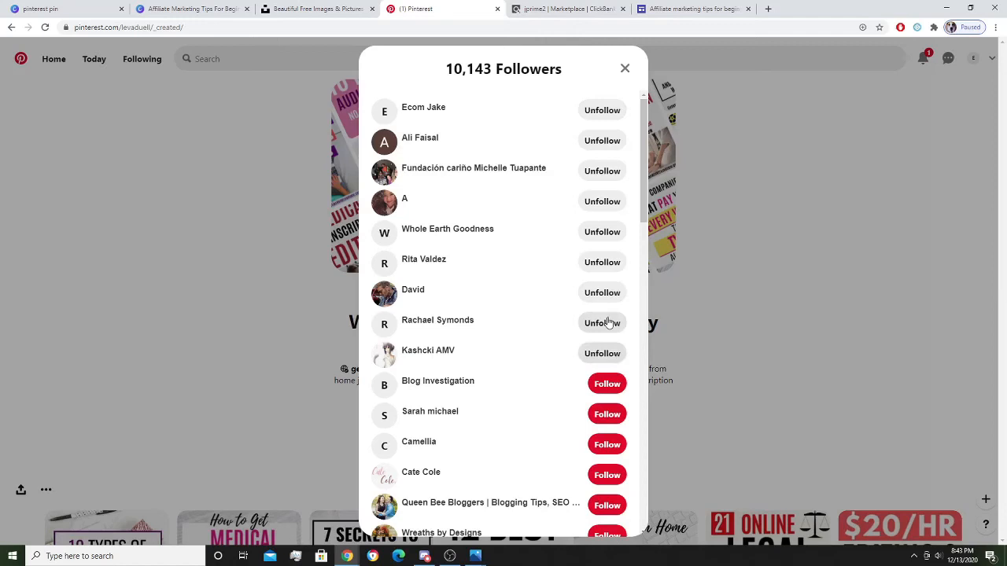
{"action": "left_click", "coordinate": [607, 384]}
{"action": "left_click", "coordinate": [607, 414]}
{"action": "left_click", "coordinate": [624, 67]}
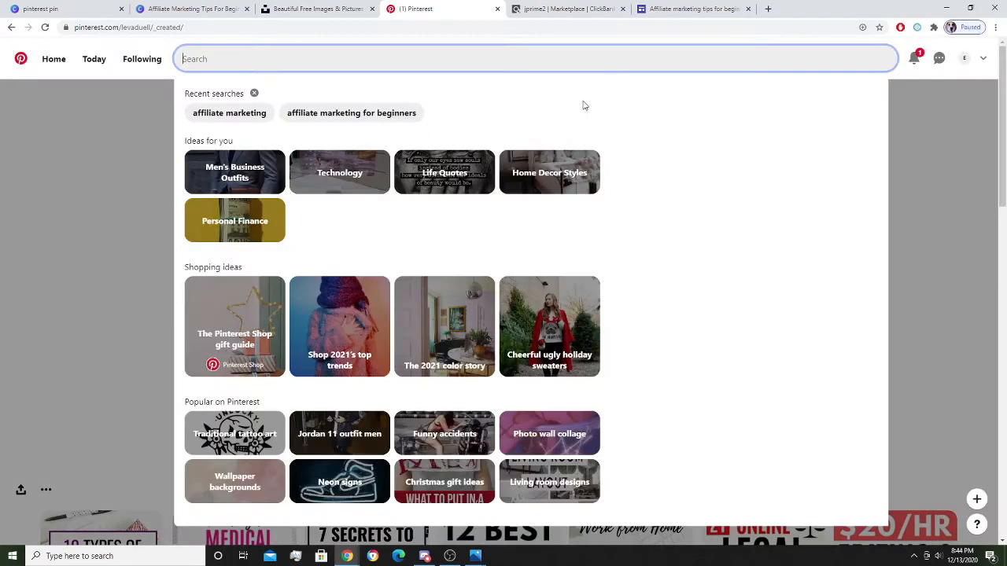
Save three pins from the 'affiliate marketing' search, including the how to make money pin, to Online business.
{"action": "left_click", "coordinate": [224, 114]}
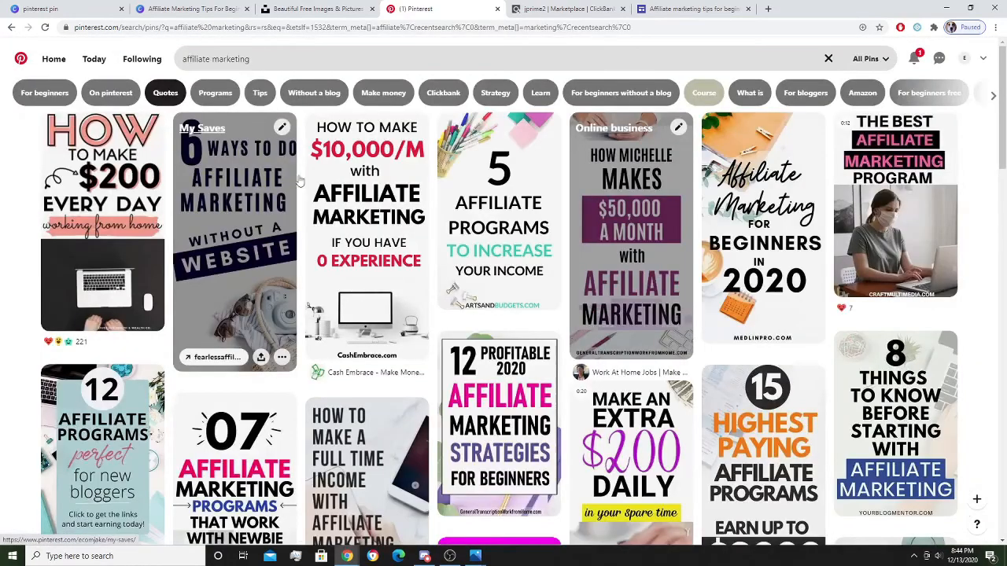
{"action": "scroll", "coordinate": [365, 416], "scroll_direction": "down", "scroll_amount": 3}
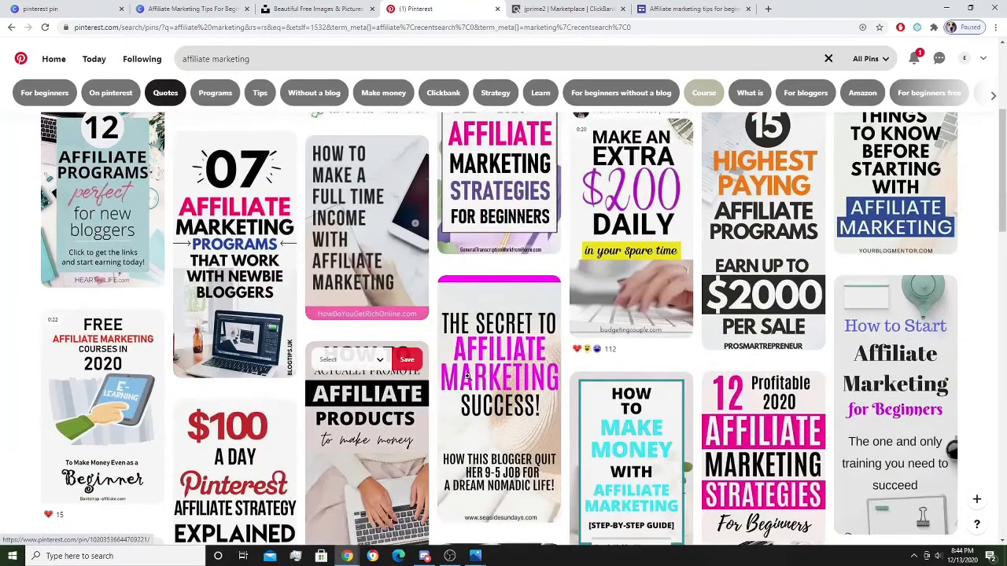
{"action": "left_click", "coordinate": [380, 360]}
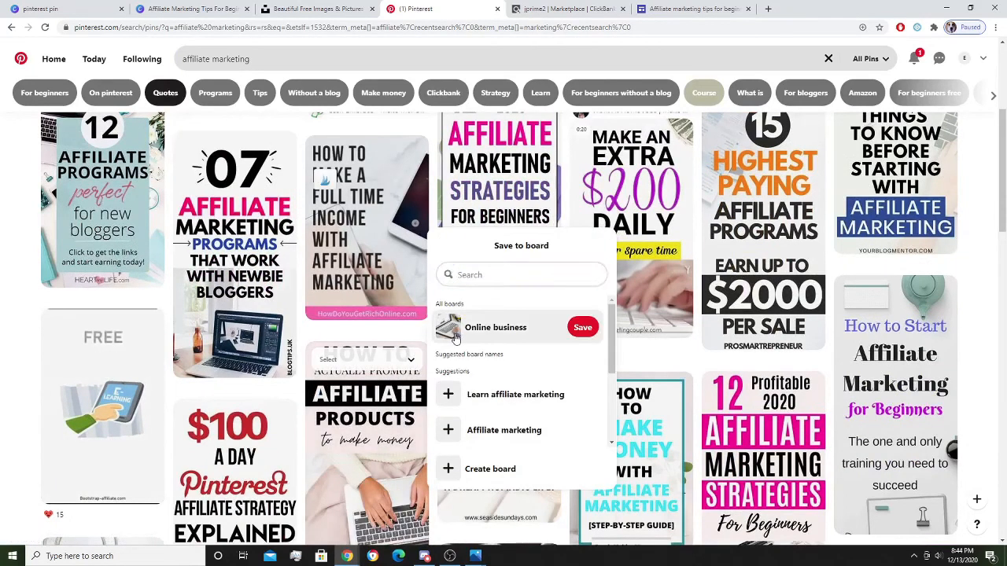
{"action": "left_click", "coordinate": [582, 326]}
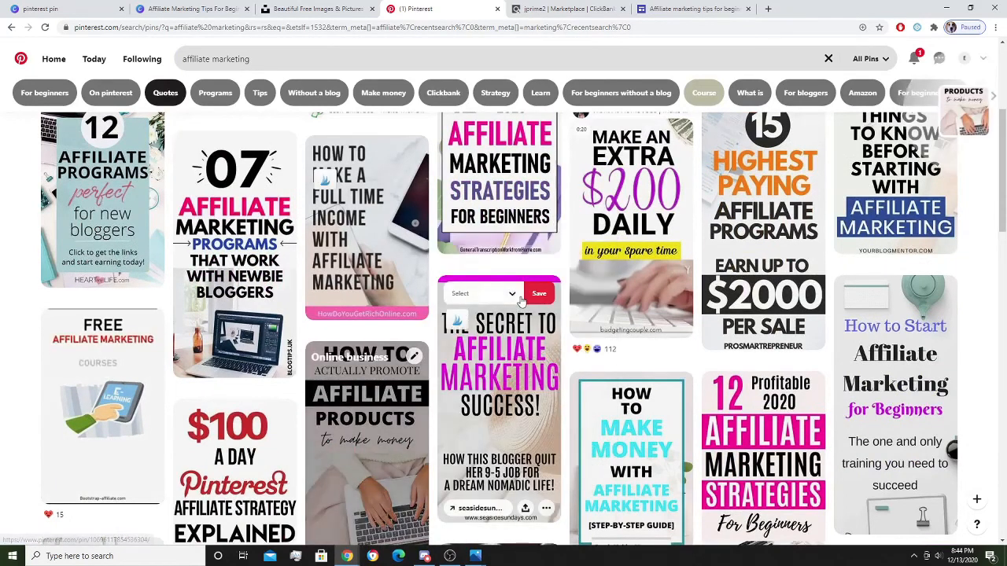
{"action": "left_click", "coordinate": [517, 299]}
{"action": "left_click", "coordinate": [606, 260]}
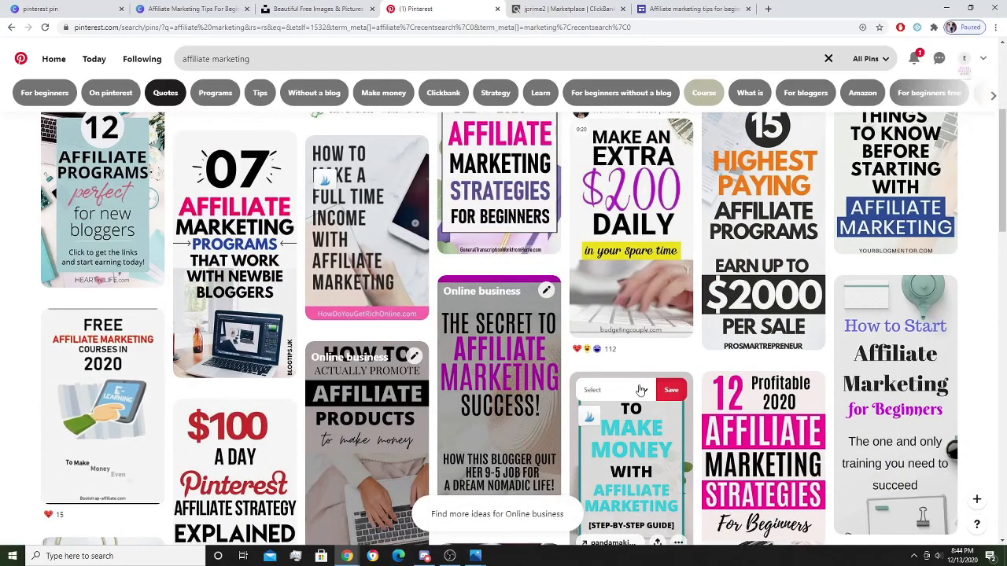
{"action": "left_click", "coordinate": [588, 391]}
{"action": "left_click", "coordinate": [535, 358]}
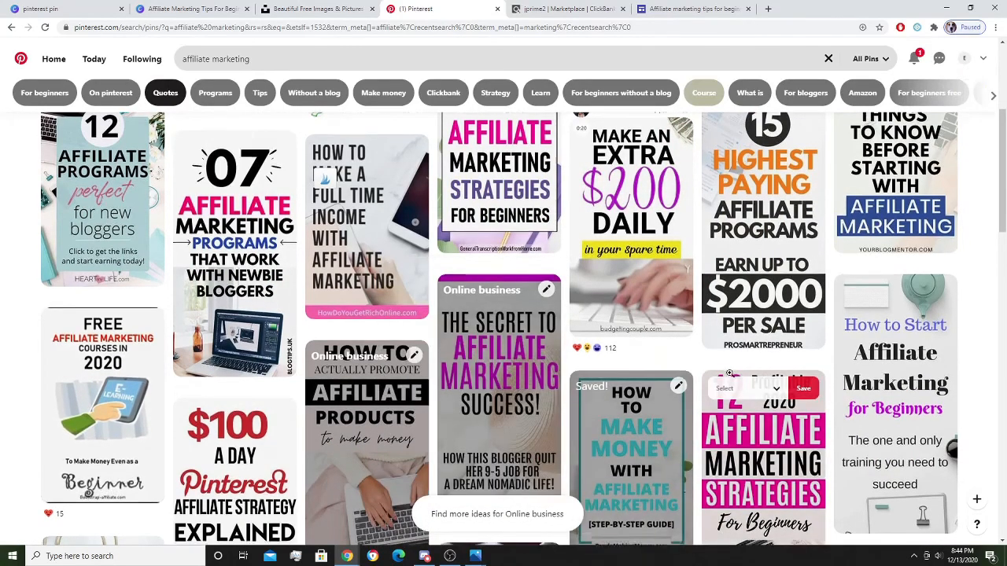
{"action": "scroll", "coordinate": [738, 375], "scroll_direction": "down", "scroll_amount": 3}
{"action": "scroll", "coordinate": [738, 375], "scroll_direction": "up", "scroll_amount": 8}
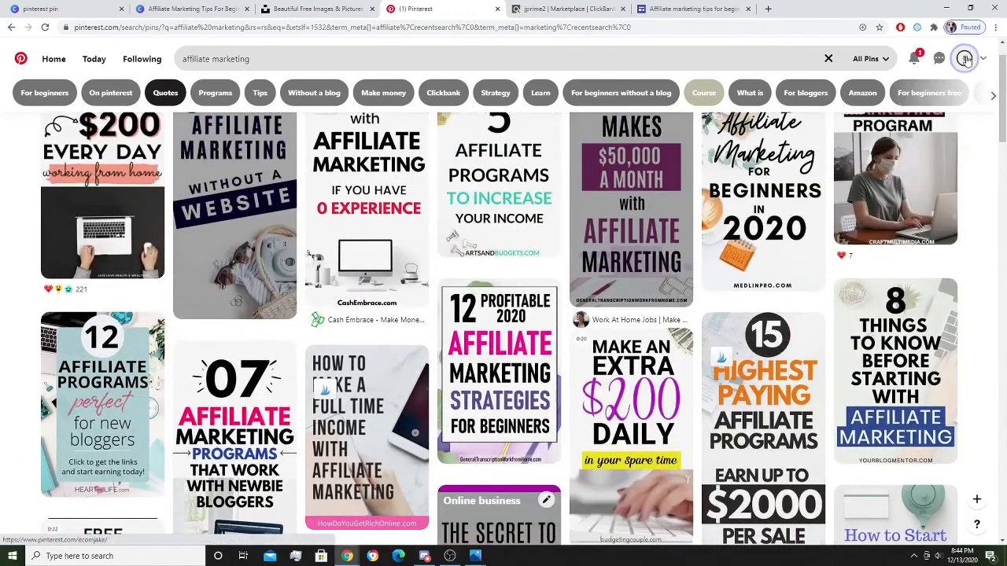
Save another copy of the affiliate tips pin to Online business and reopen the board.
{"action": "left_click", "coordinate": [965, 60]}
{"action": "left_click", "coordinate": [99, 282]}
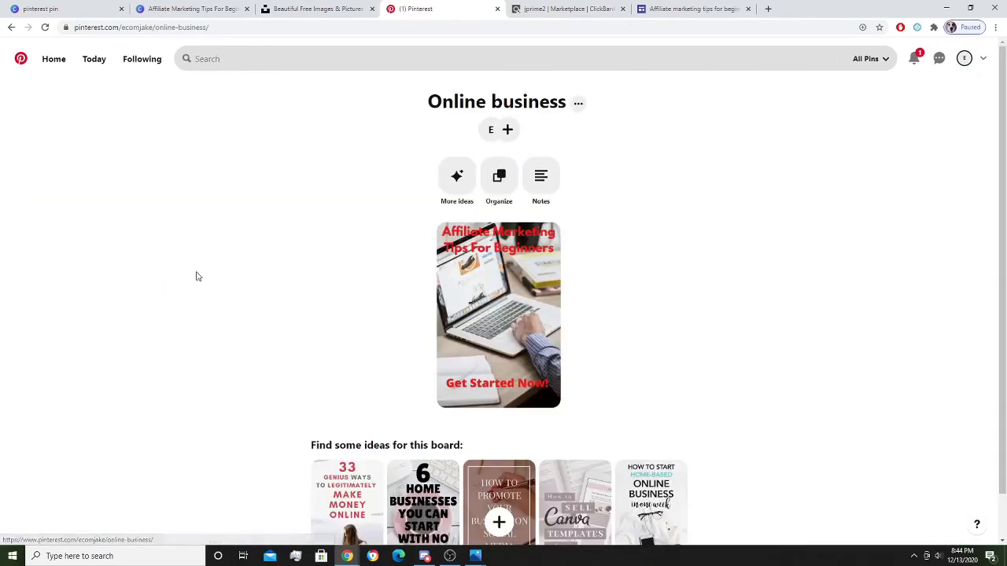
{"action": "scroll", "coordinate": [560, 237], "scroll_direction": "down", "scroll_amount": 1}
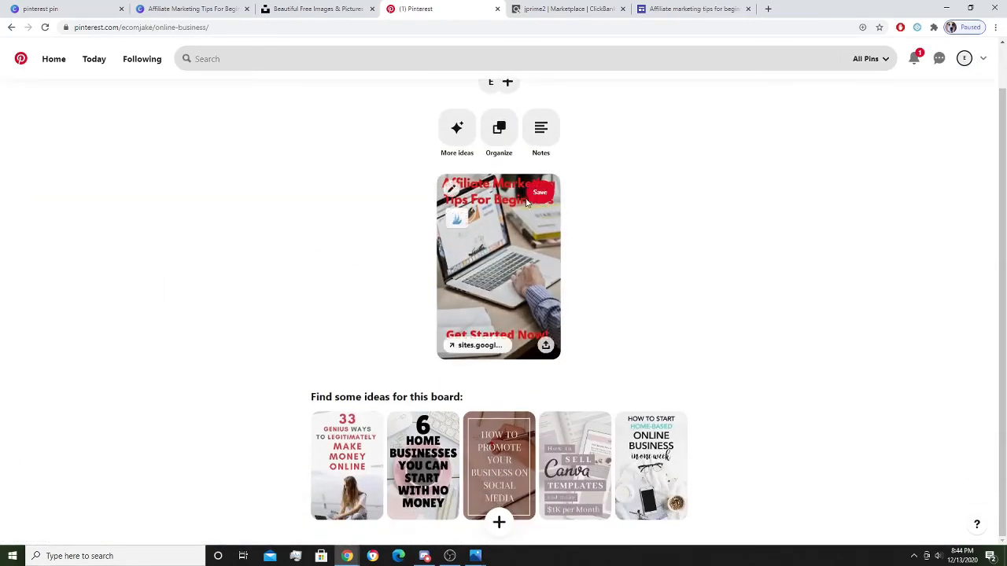
{"action": "left_click", "coordinate": [540, 195]}
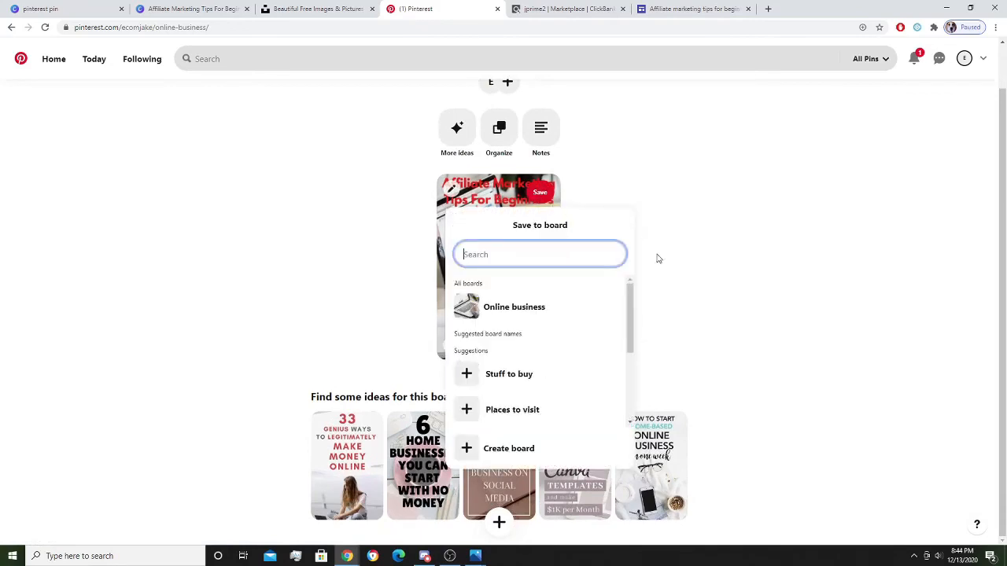
{"action": "left_click", "coordinate": [522, 306]}
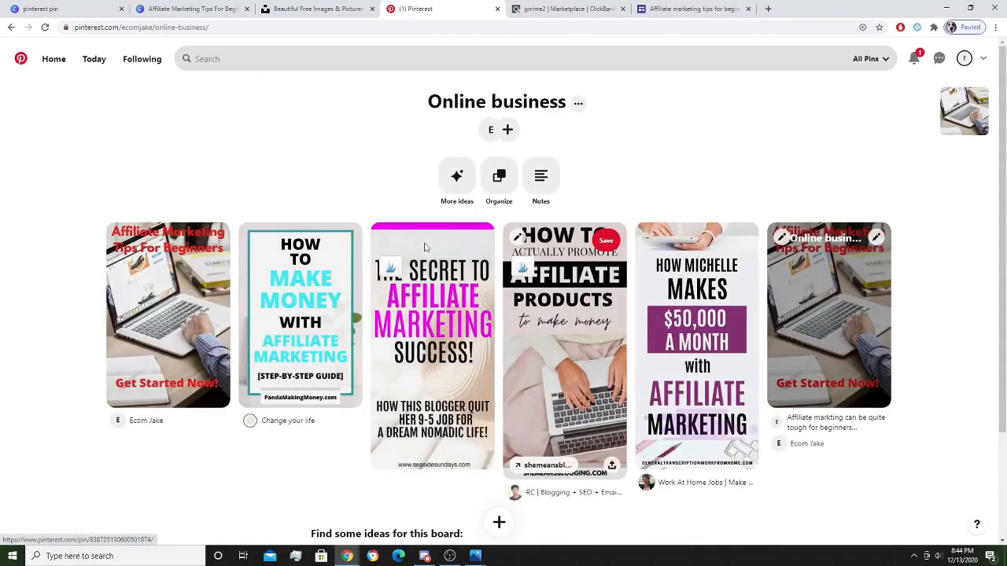
{"action": "left_click", "coordinate": [962, 61]}
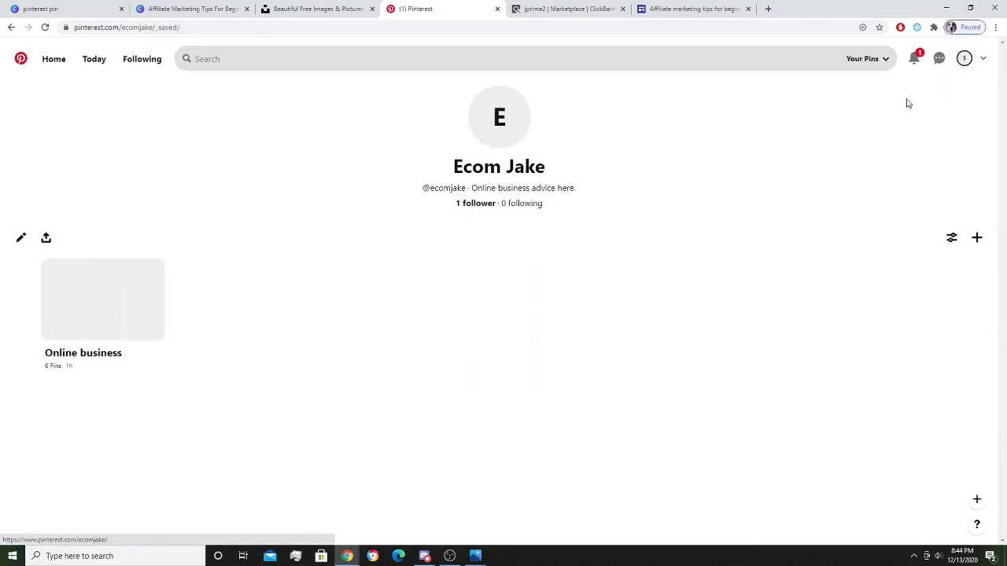
{"action": "left_click", "coordinate": [94, 292]}
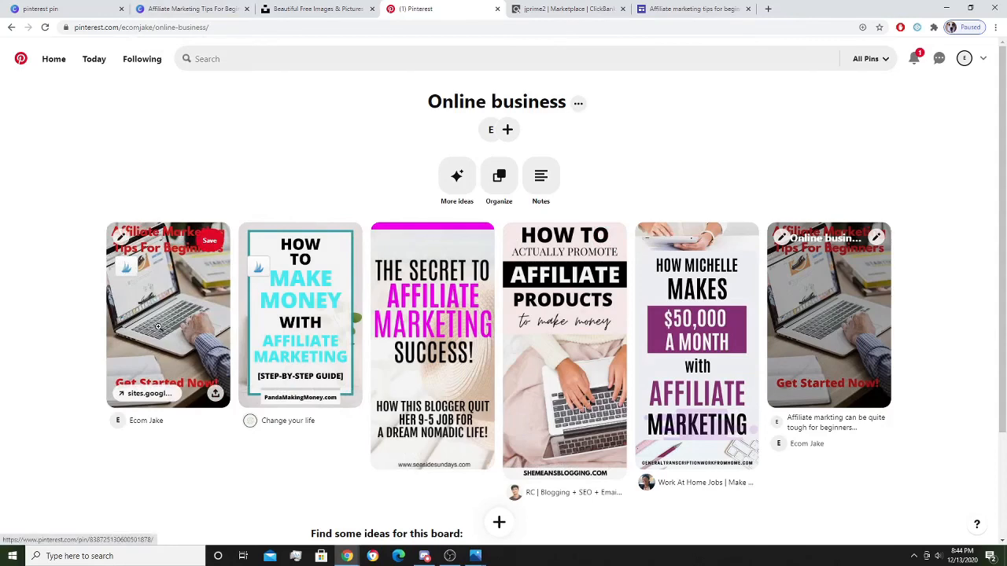
Change the Canva pin's top heading to 'Work from home', then go back to the Pinterest board.
{"action": "left_click", "coordinate": [220, 9]}
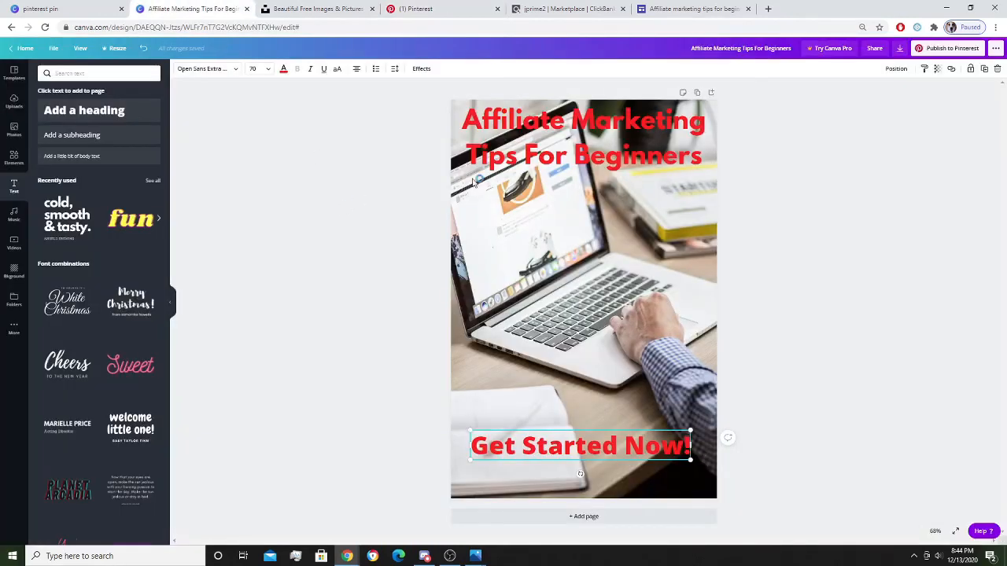
{"action": "left_click", "coordinate": [545, 135]}
{"action": "left_click", "coordinate": [563, 291]}
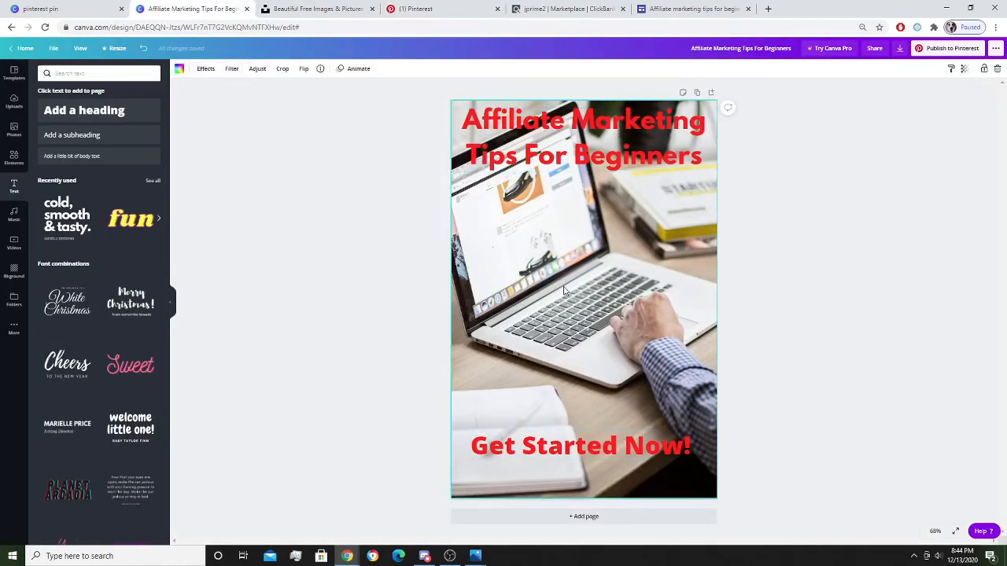
{"action": "left_click", "coordinate": [552, 139]}
{"action": "left_click", "coordinate": [553, 139]}
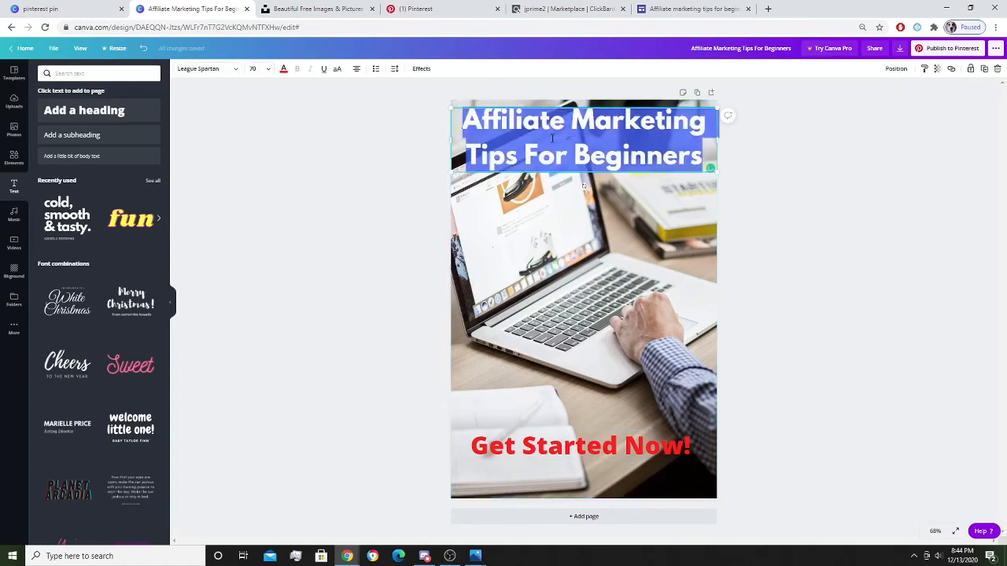
{"action": "type", "text": "Wor"}
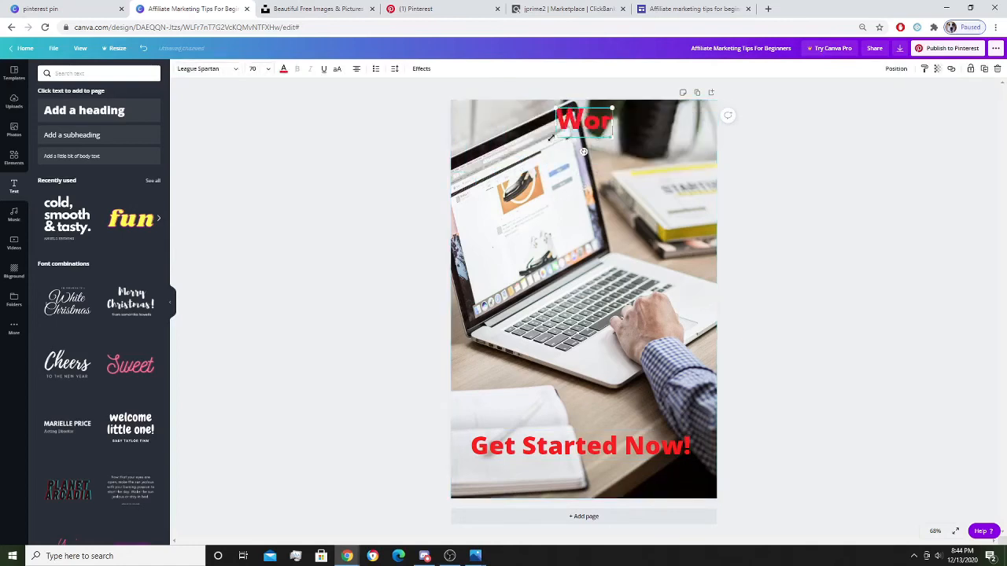
{"action": "type", "text": "k from home"}
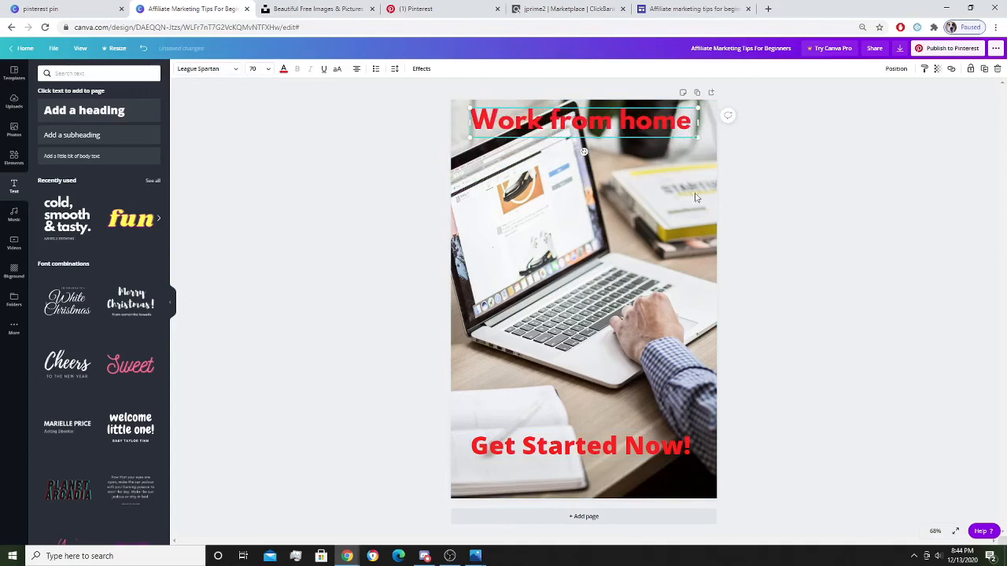
{"action": "left_click", "coordinate": [612, 363]}
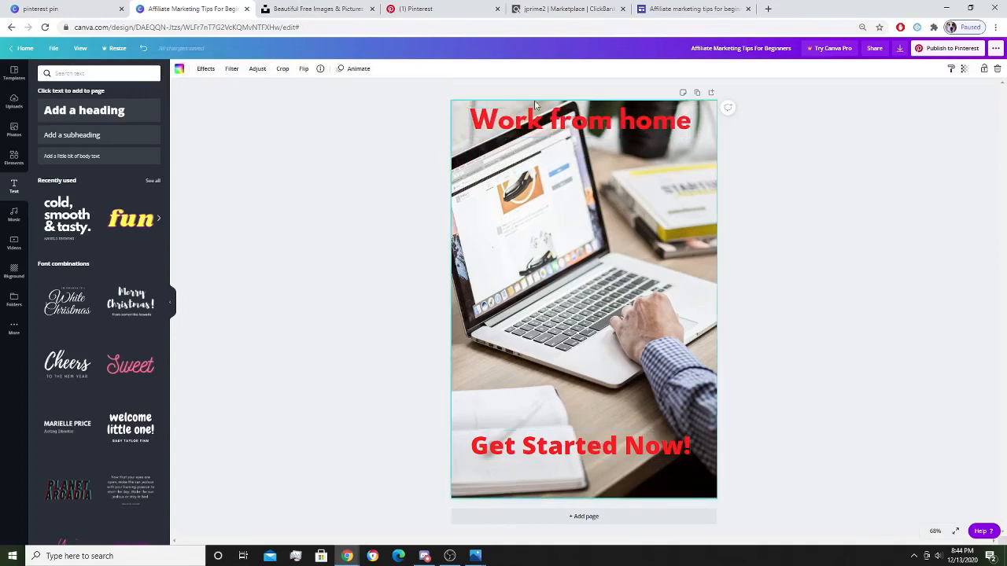
{"action": "left_click", "coordinate": [414, 9]}
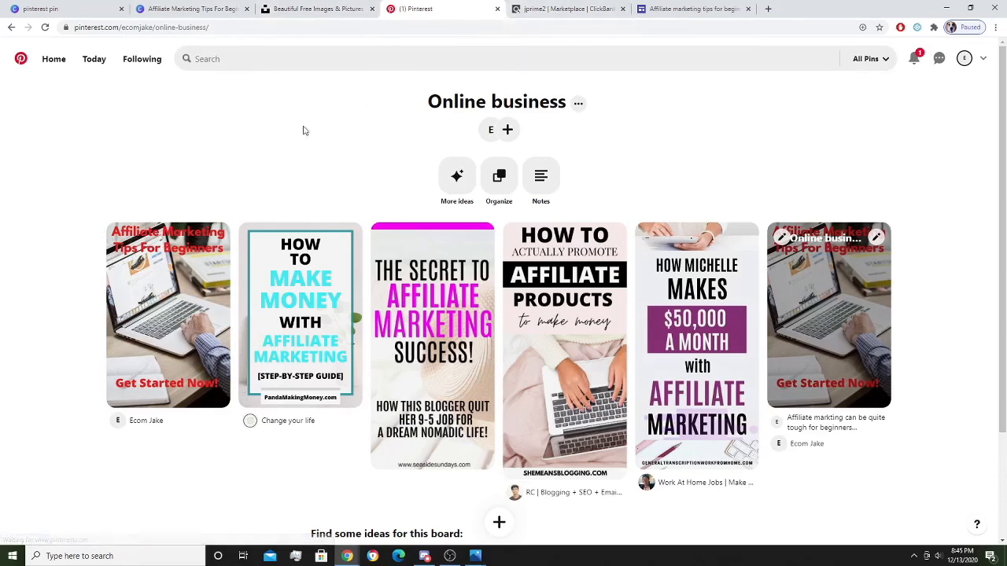
Open the Beginner Affiliate Marketing Tips pin and follow its sites.google.com link.
{"action": "mouse_move", "coordinate": [173, 250]}
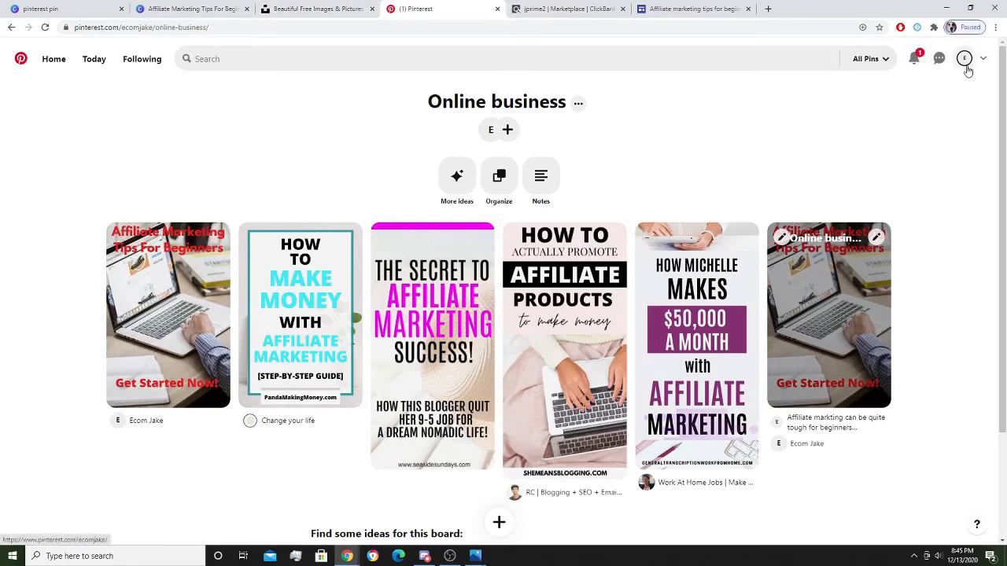
{"action": "left_click", "coordinate": [181, 289]}
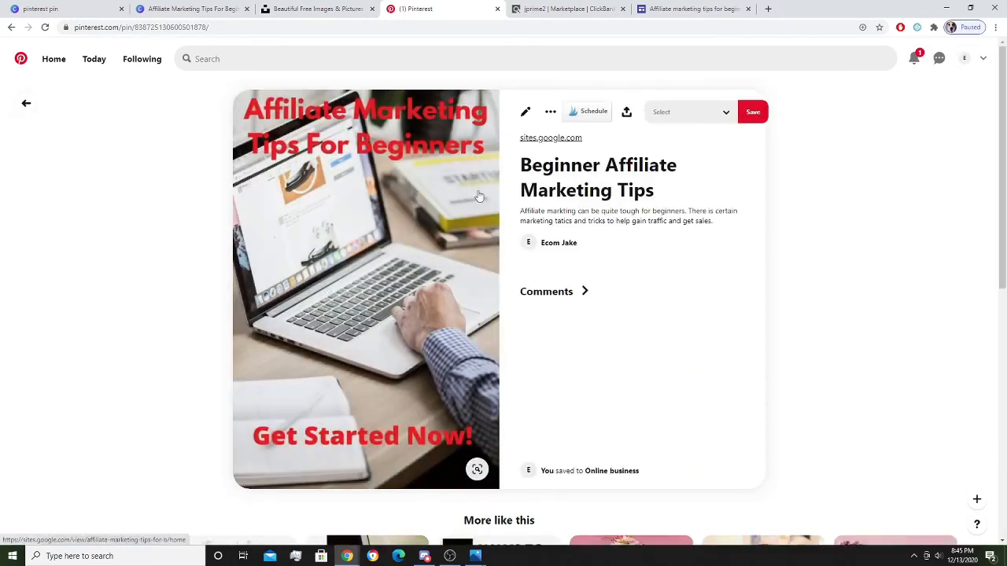
{"action": "left_click", "coordinate": [543, 139]}
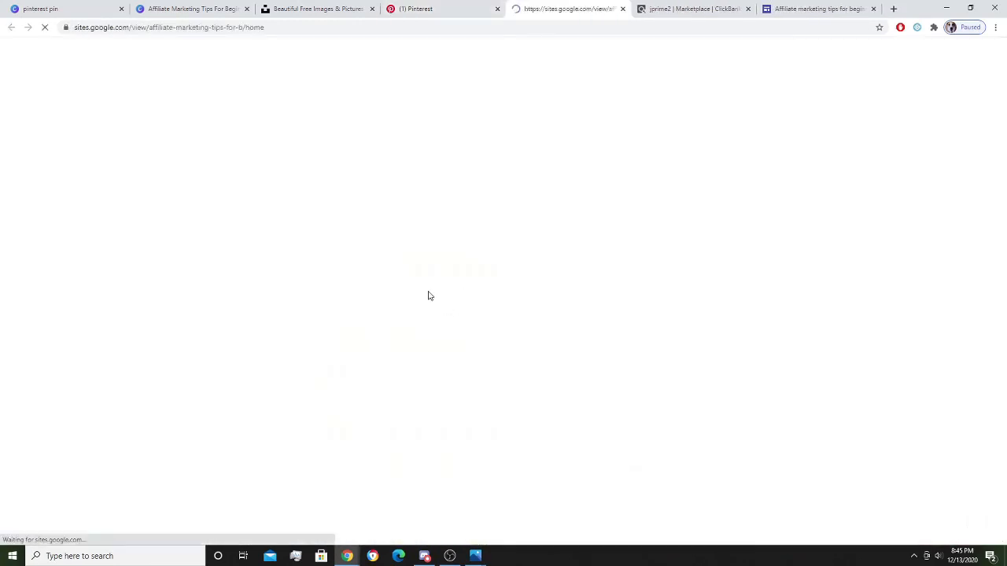
Scroll to the bottom of the tips page and test 'The 12 minute Affiliate system' link.
{"action": "scroll", "coordinate": [406, 277], "scroll_direction": "down", "scroll_amount": 10}
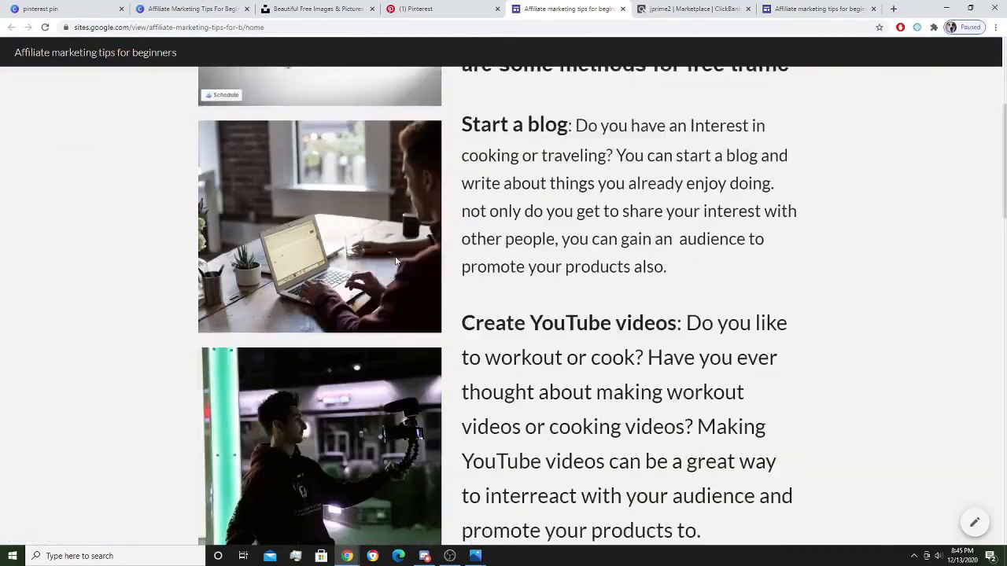
{"action": "scroll", "coordinate": [398, 261], "scroll_direction": "down", "scroll_amount": 12}
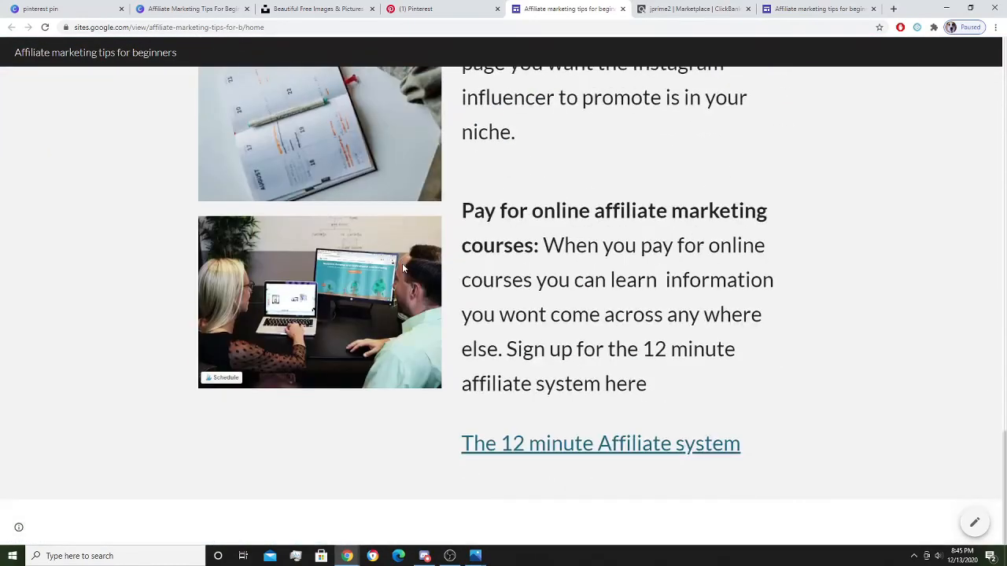
{"action": "left_click", "coordinate": [554, 446]}
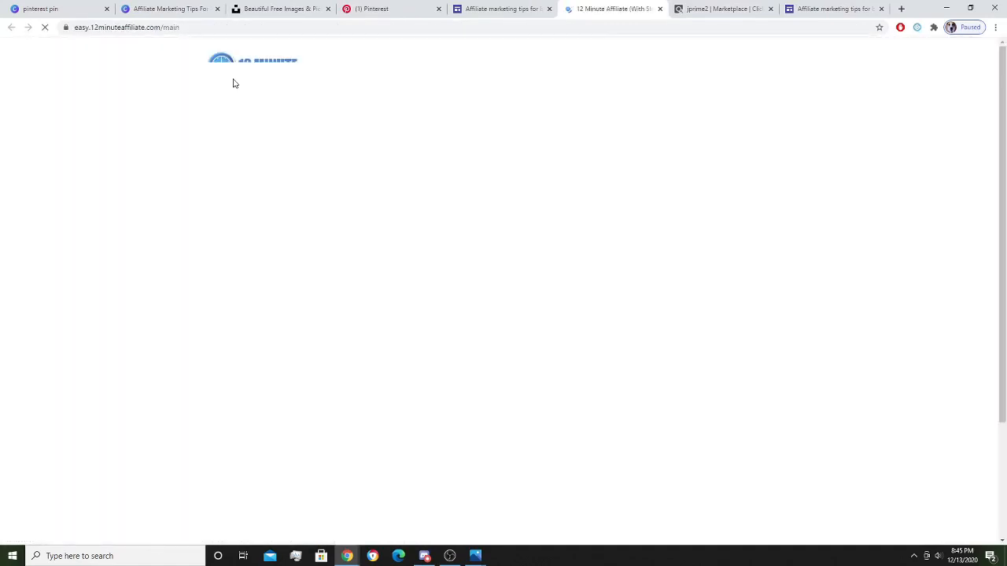
Review the 12 Minute Affiliate sales page and its video, then return to the Unsplash tab.
{"action": "scroll", "coordinate": [550, 150], "scroll_direction": "down", "scroll_amount": 4}
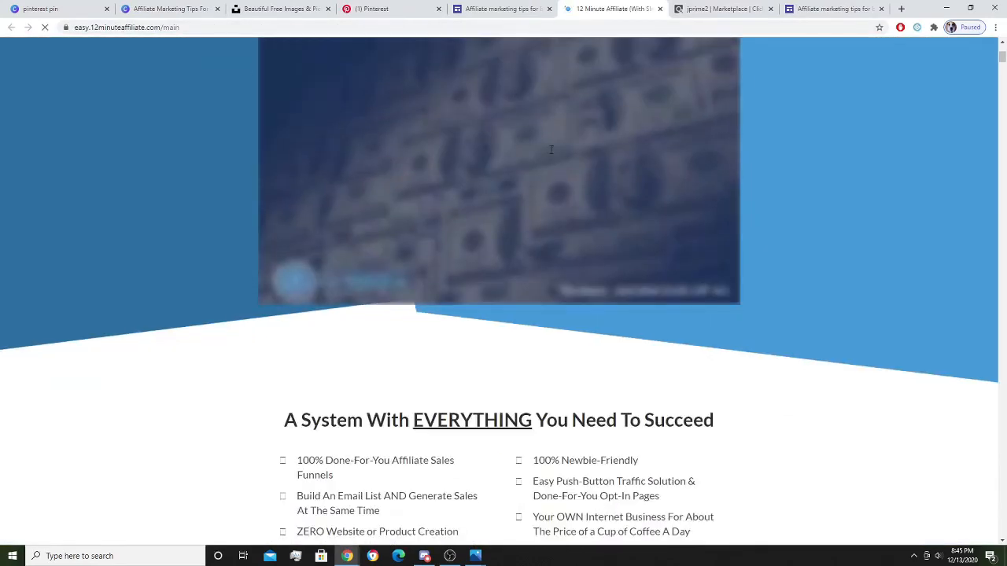
{"action": "scroll", "coordinate": [480, 175], "scroll_direction": "up", "scroll_amount": 2}
{"action": "scroll", "coordinate": [437, 141], "scroll_direction": "up", "scroll_amount": 2}
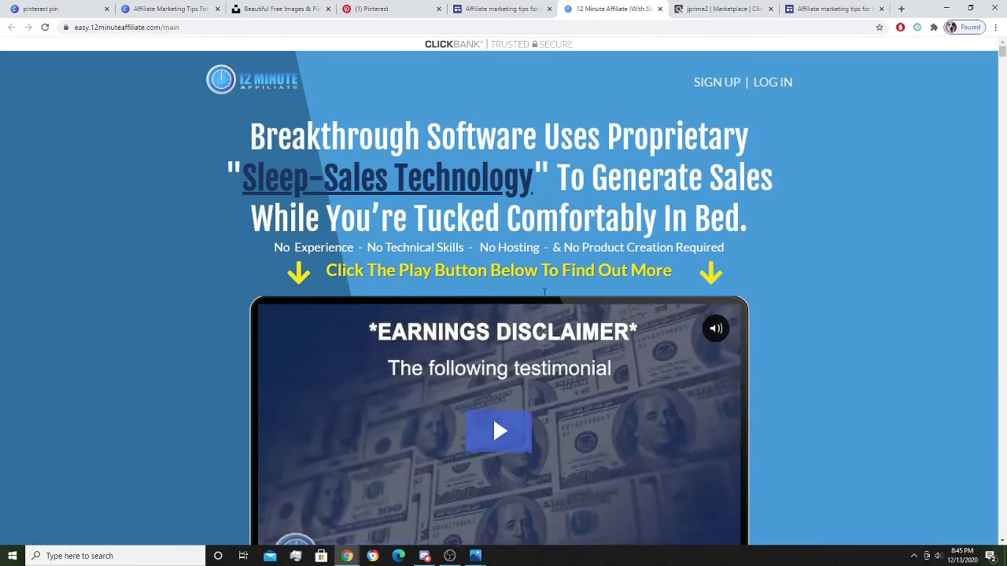
{"action": "mouse_move", "coordinate": [450, 557]}
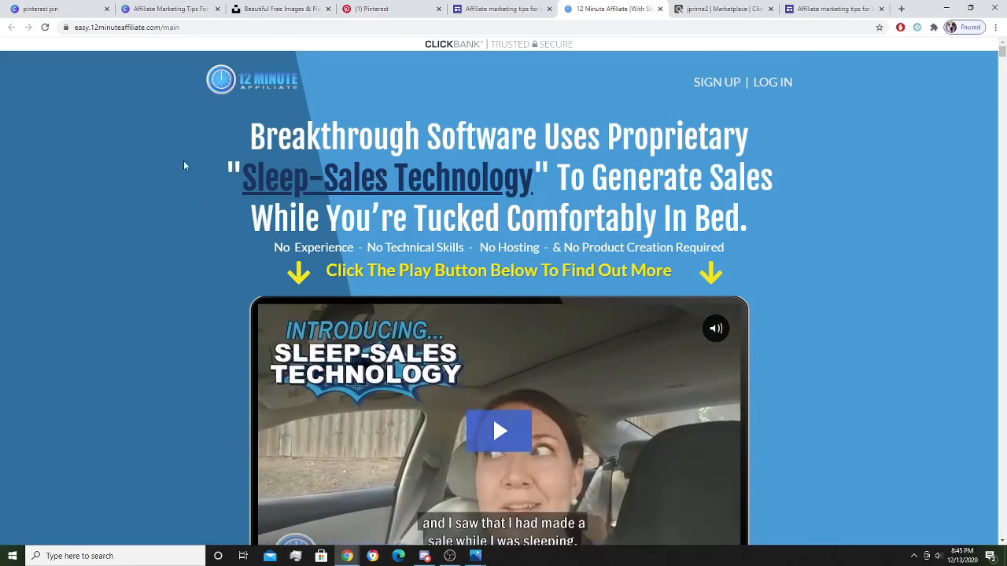
{"action": "left_click", "coordinate": [282, 9]}
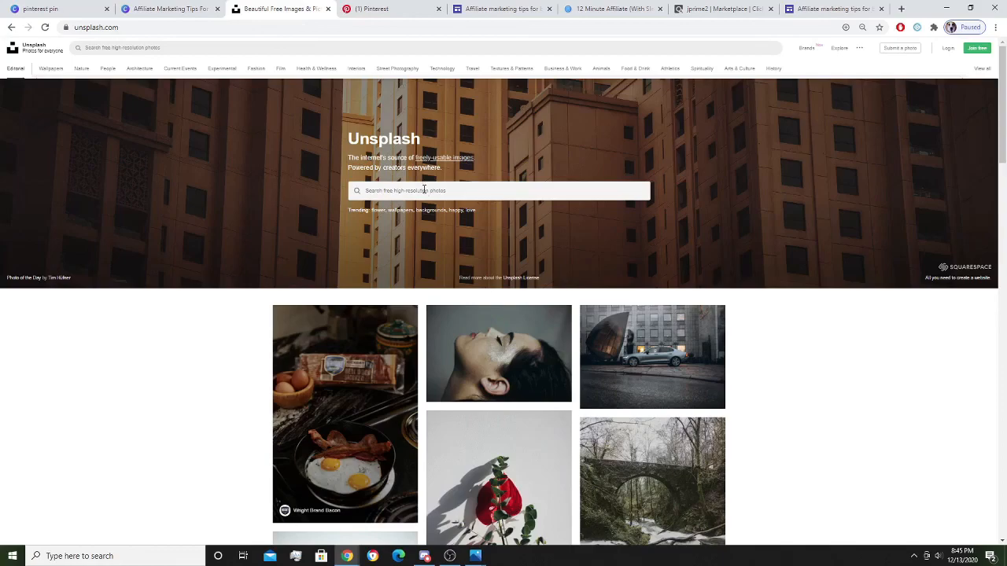
{"action": "left_click", "coordinate": [501, 7]}
{"action": "scroll", "coordinate": [319, 219], "scroll_direction": "up", "scroll_amount": 15}
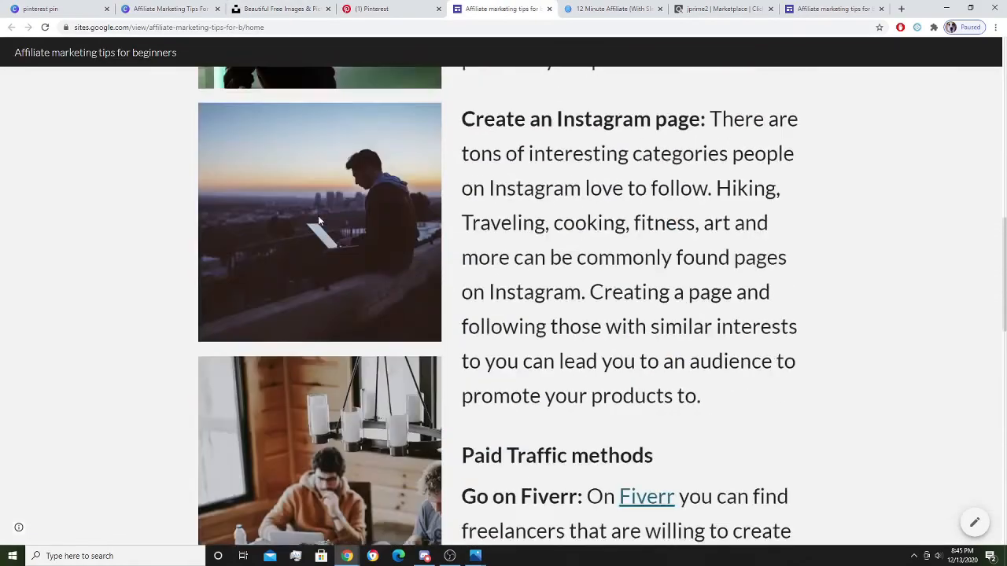
{"action": "scroll", "coordinate": [319, 220], "scroll_direction": "down", "scroll_amount": 10}
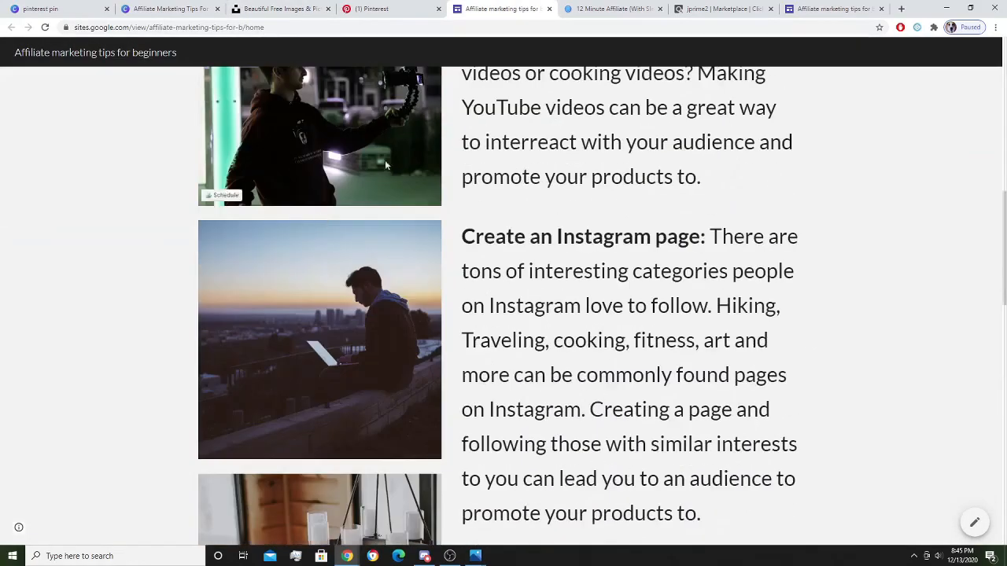
{"action": "mouse_move", "coordinate": [358, 326]}
{"action": "scroll", "coordinate": [350, 241], "scroll_direction": "up", "scroll_amount": 5}
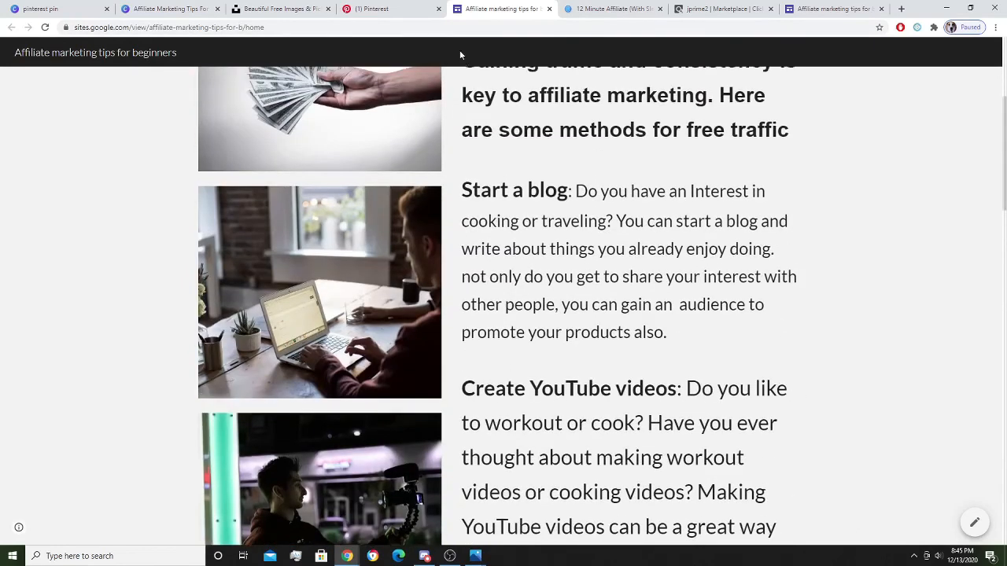
{"action": "left_click", "coordinate": [261, 8]}
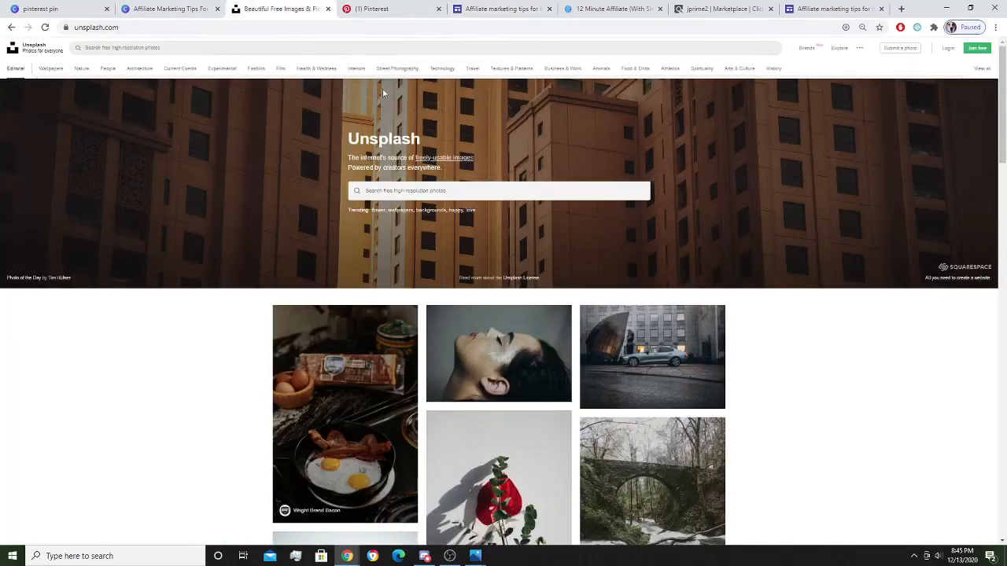
Search Unsplash for 'exercise' photos, correcting the misspelled query.
{"action": "left_click", "coordinate": [413, 195]}
{"action": "type", "text": "de"}
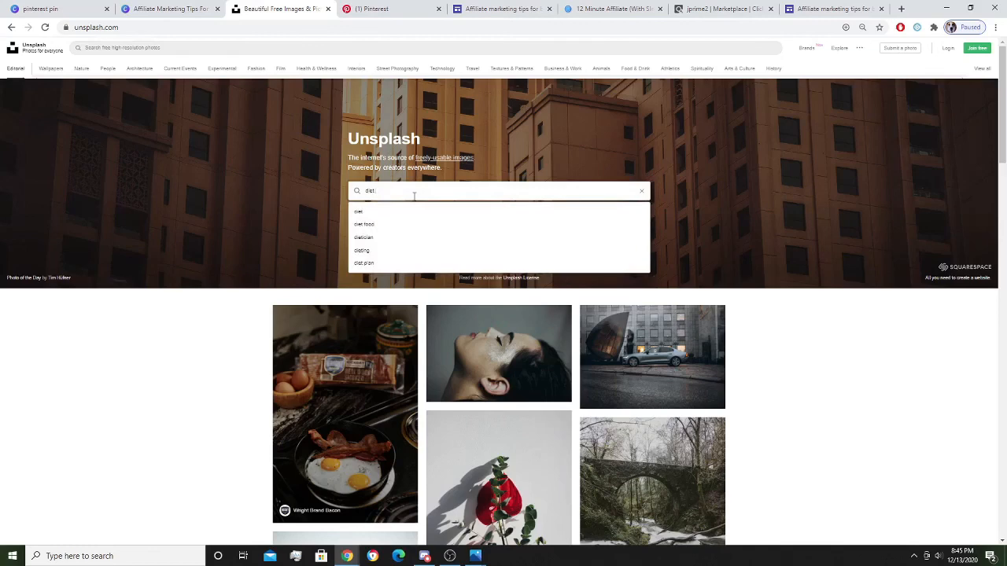
{"action": "key", "text": "BackSpace"}
{"action": "type", "text": "excersie"}
{"action": "key", "text": "Return"}
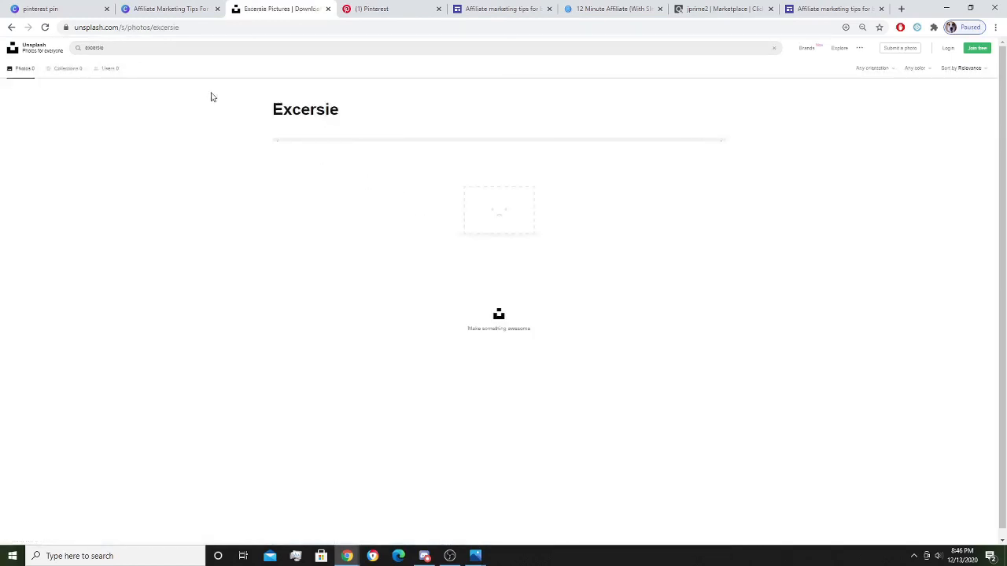
{"action": "triple_click", "coordinate": [183, 52]}
{"action": "type", "text": "ex"}
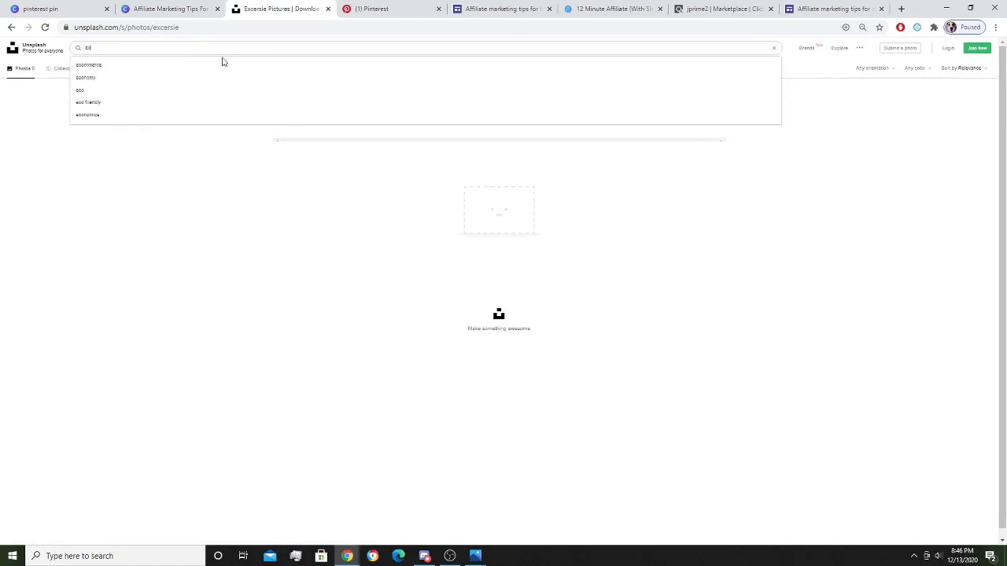
{"action": "type", "text": "cersise"}
{"action": "key", "text": "Return"}
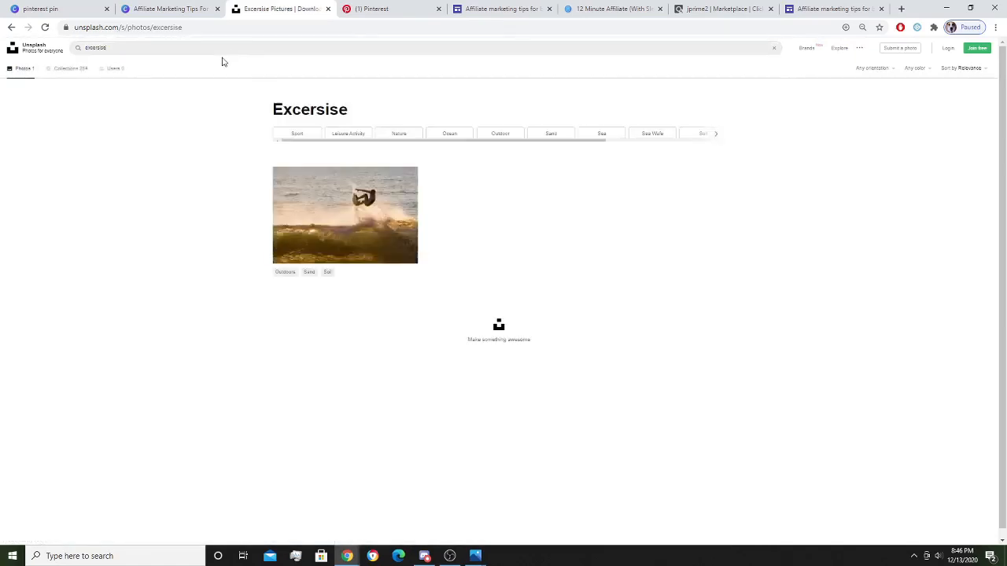
{"action": "left_click_drag", "start_coordinate": [239, 49], "coordinate": [100, 62]}
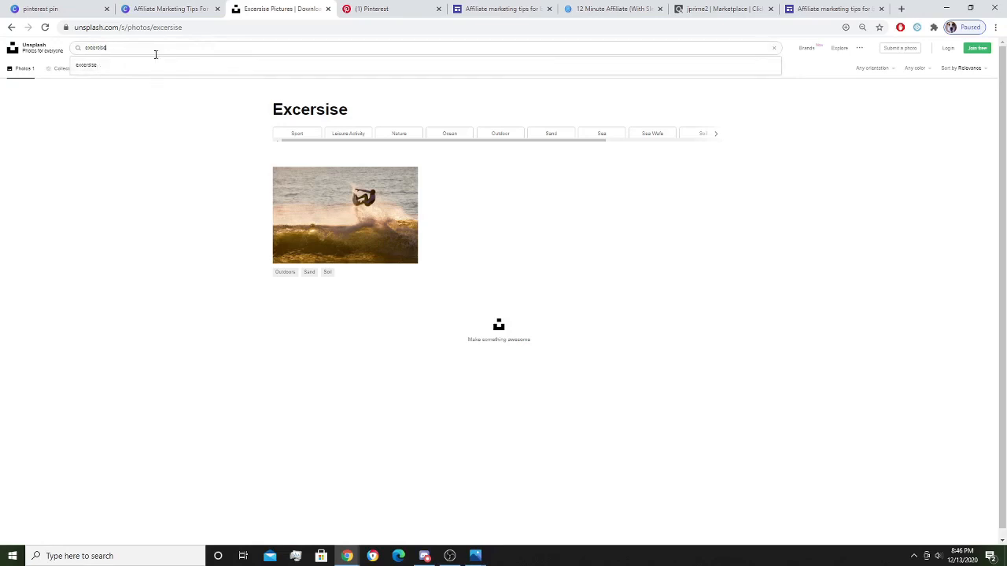
{"action": "key", "text": "Return"}
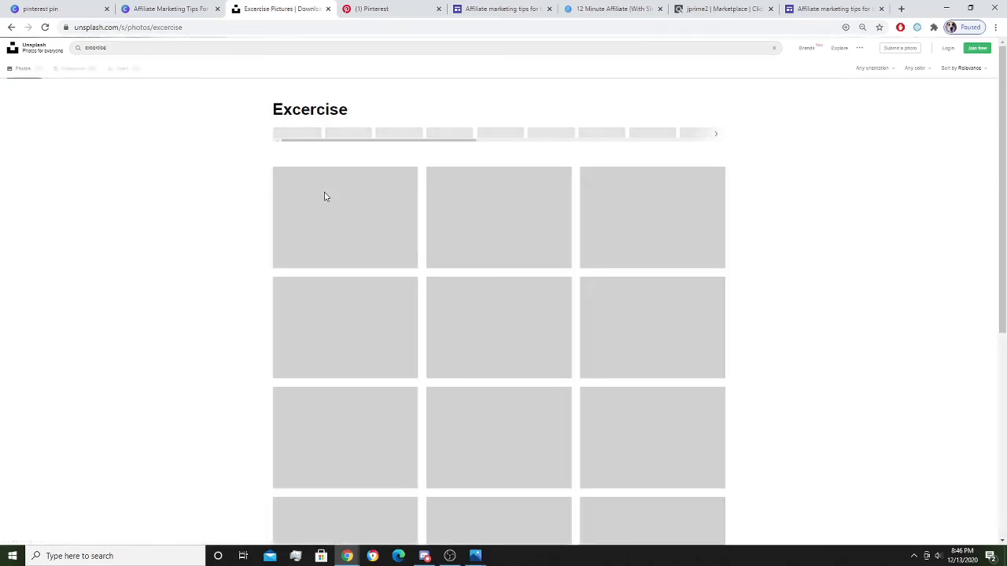
Browse the exercise results, then search Unsplash for 'working on computer' photos.
{"action": "scroll", "coordinate": [677, 139], "scroll_direction": "down", "scroll_amount": 4}
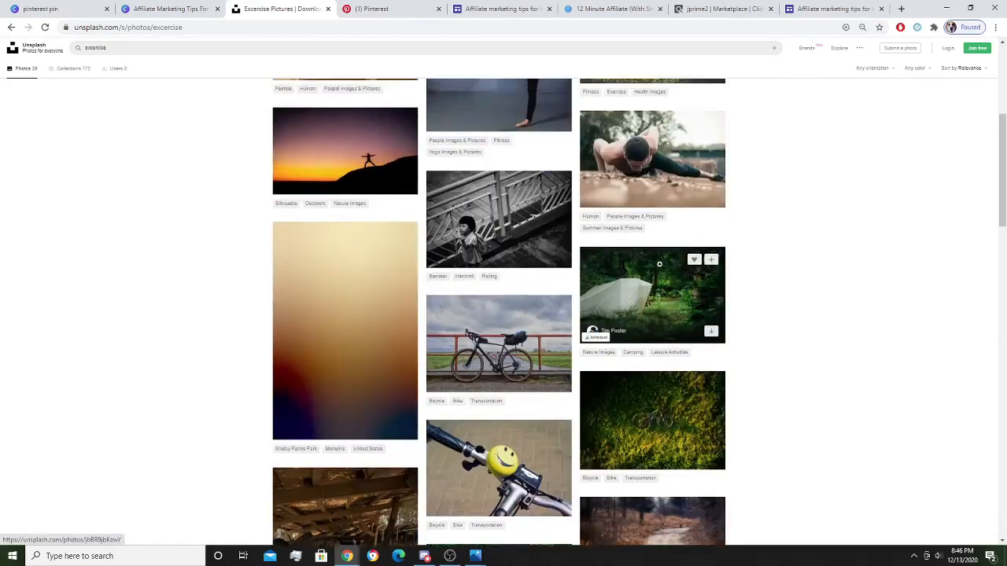
{"action": "scroll", "coordinate": [660, 264], "scroll_direction": "up", "scroll_amount": 3}
{"action": "scroll", "coordinate": [405, 302], "scroll_direction": "down", "scroll_amount": 4}
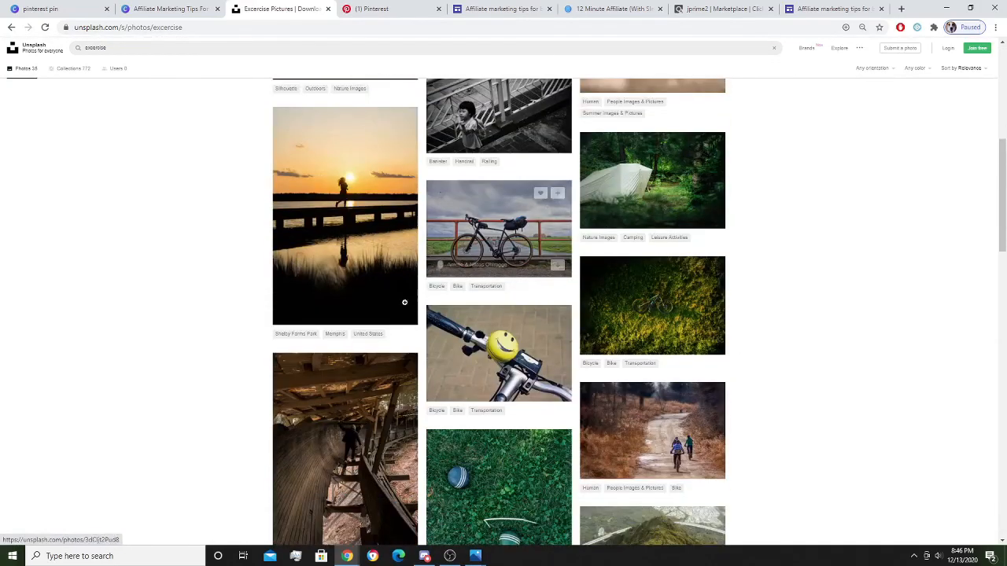
{"action": "scroll", "coordinate": [640, 407], "scroll_direction": "down", "scroll_amount": 5}
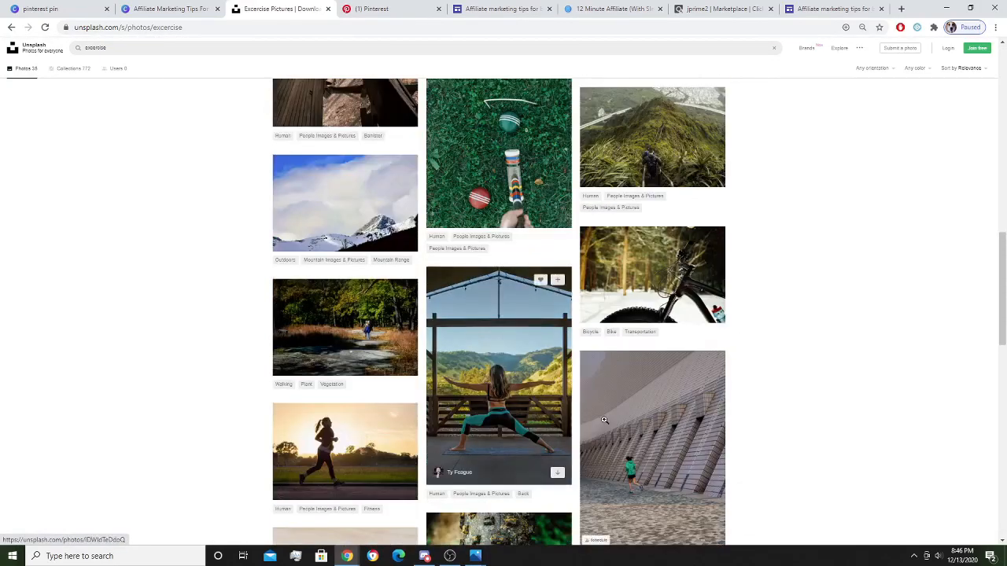
{"action": "scroll", "coordinate": [604, 420], "scroll_direction": "up", "scroll_amount": 5}
{"action": "double_click", "coordinate": [176, 50]}
{"action": "type", "text": "w"}
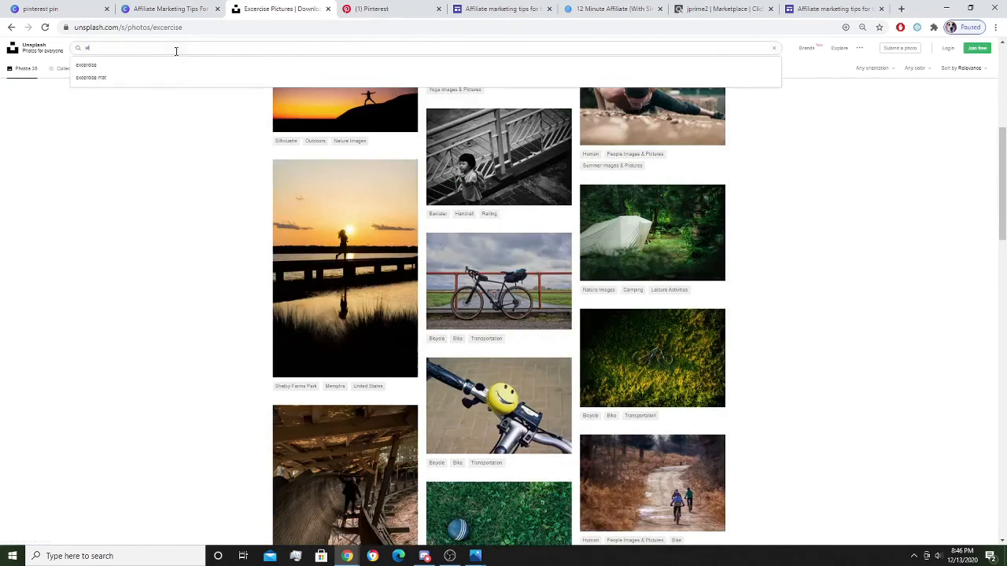
{"action": "type", "text": "orking on compu"}
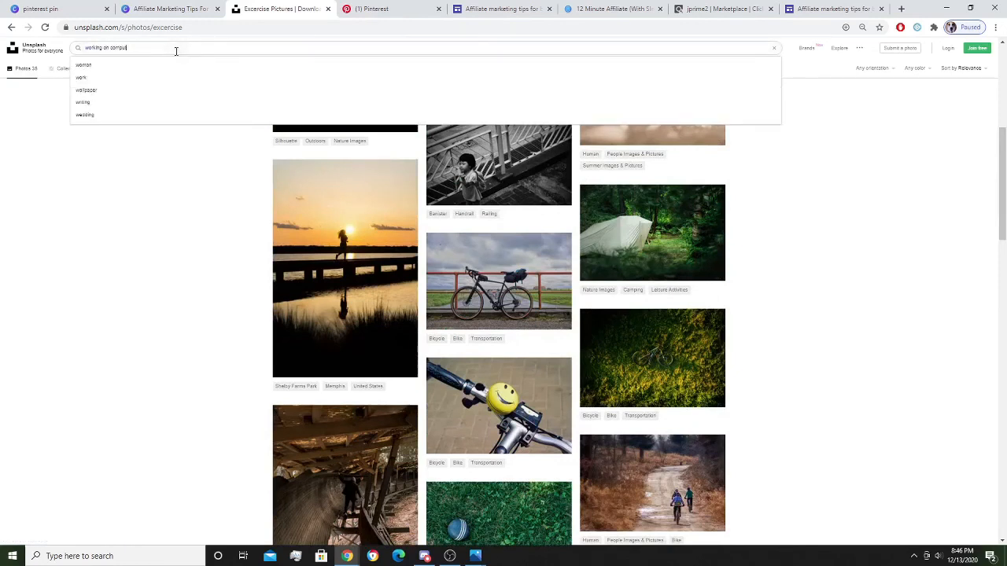
{"action": "type", "text": "ter"}
{"action": "key", "text": "Return"}
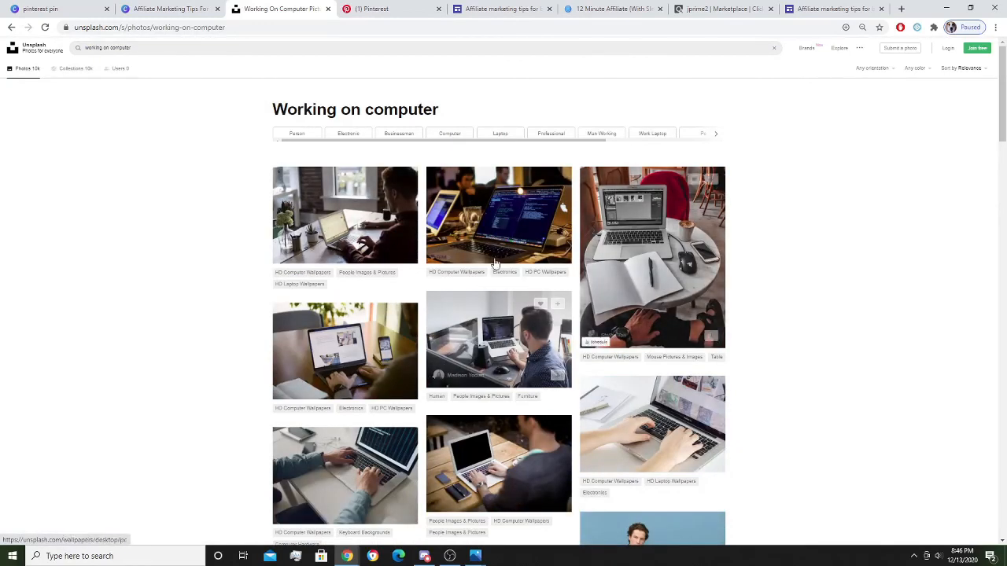
{"action": "left_click", "coordinate": [947, 9]}
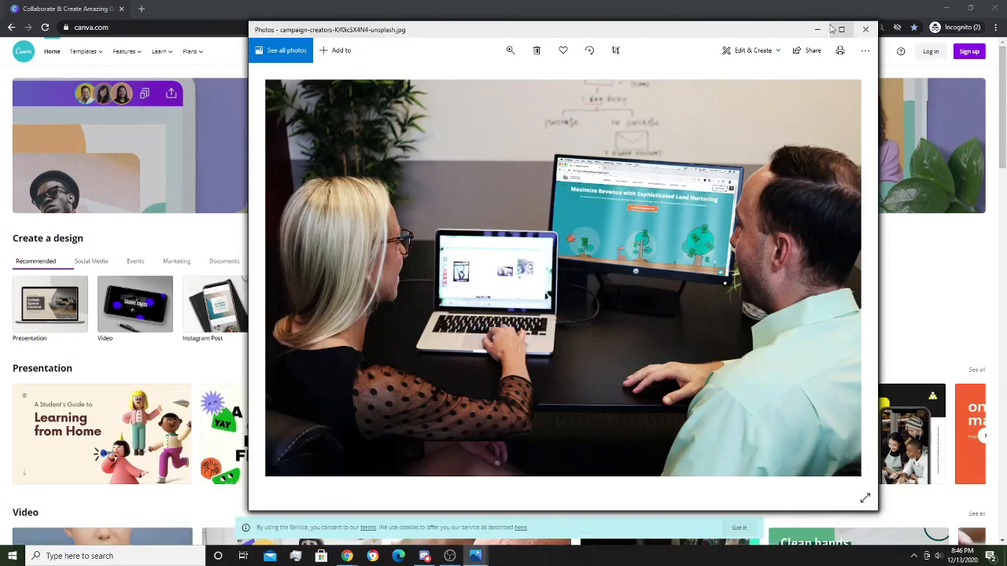
Close or minimize the extra photo windows and Canva, leaving the krakenimages office high-five photo.
{"action": "left_click", "coordinate": [818, 33]}
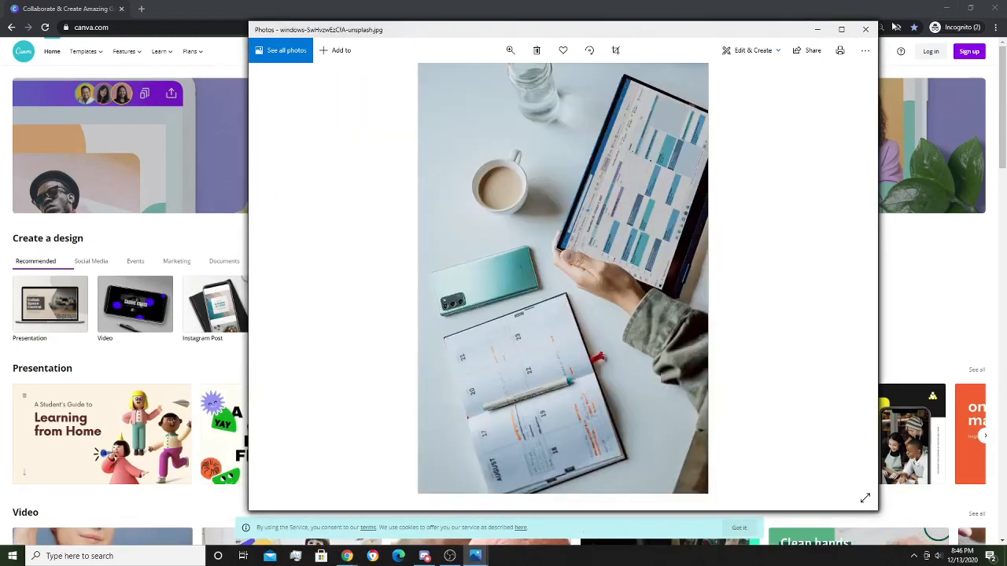
{"action": "left_click", "coordinate": [865, 30]}
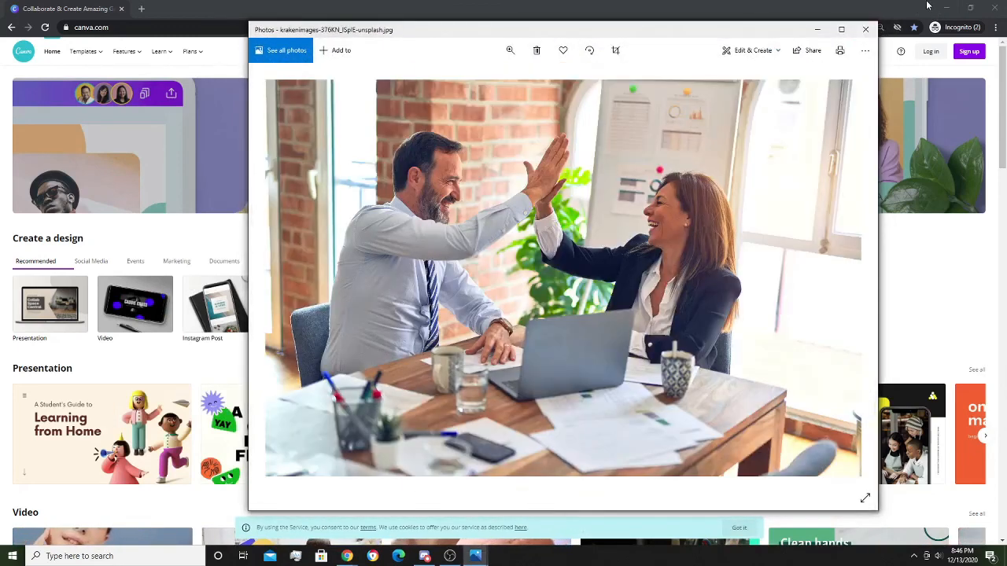
{"action": "left_click", "coordinate": [930, 6]}
{"action": "left_click", "coordinate": [945, 9]}
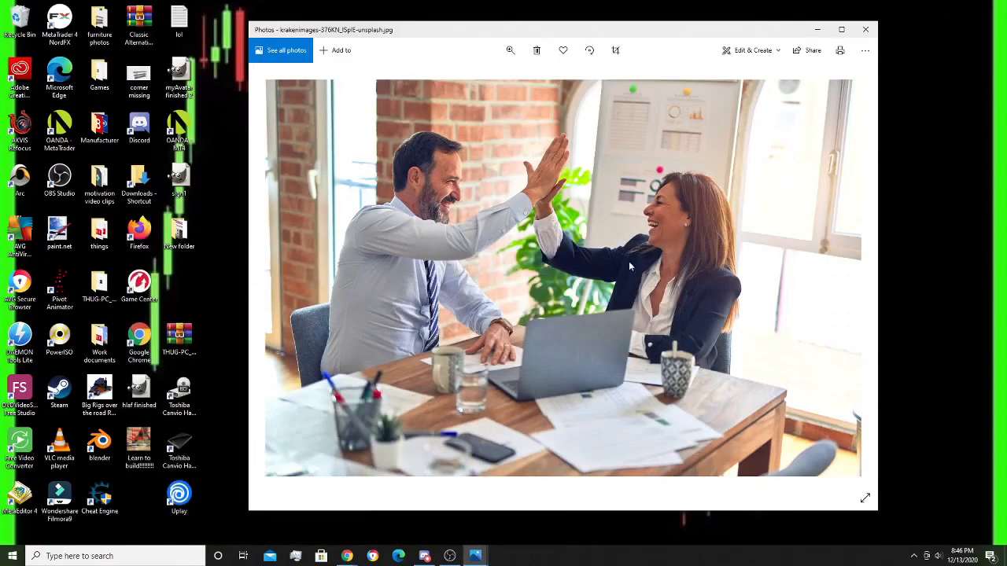
{"action": "left_click", "coordinate": [449, 556]}
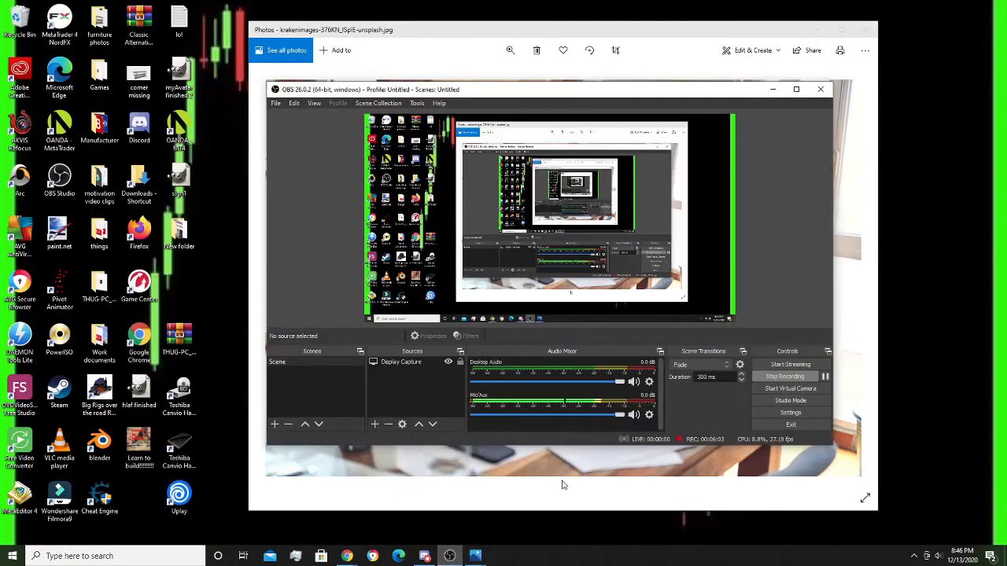